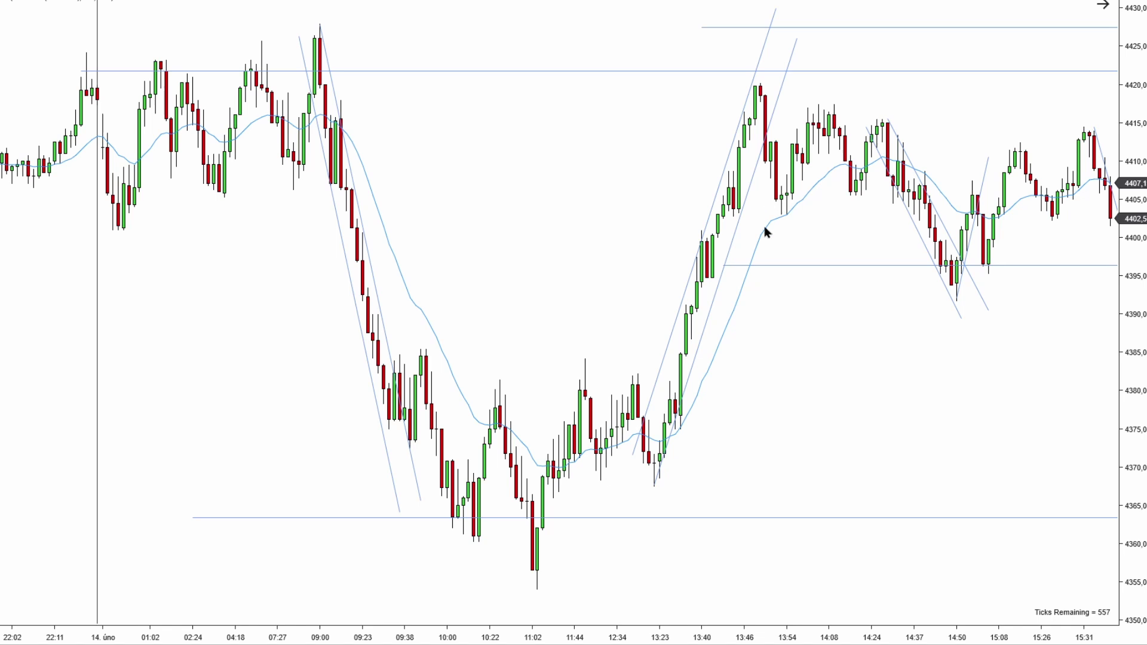
Draw one arrow down at the upper horizontal line near 14:08 and one up at the 13:54 pullback
left_click_drag(851, 43, 823, 76)
left_click_drag(771, 346, 782, 238)
Delete the down-left and upward arrows and drag the upper-right horizontal line down to the 4415 highs
left_click_drag(935, 80, 842, 95)
left_click(837, 58)
key("Delete")
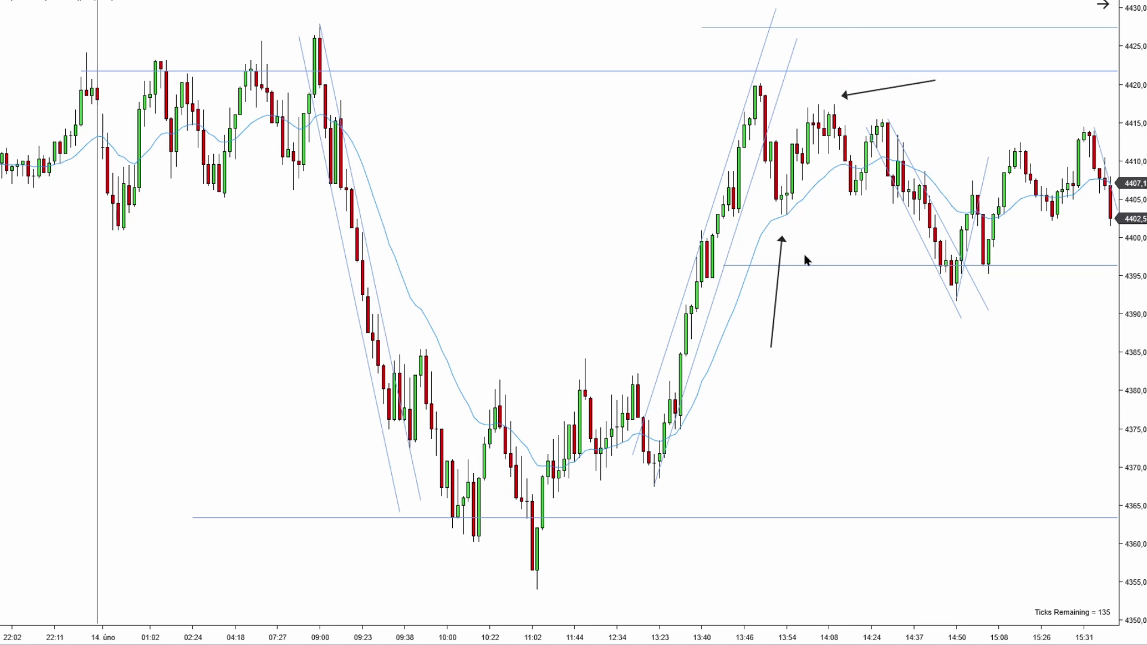
left_click(779, 285)
key("Delete")
key("Delete")
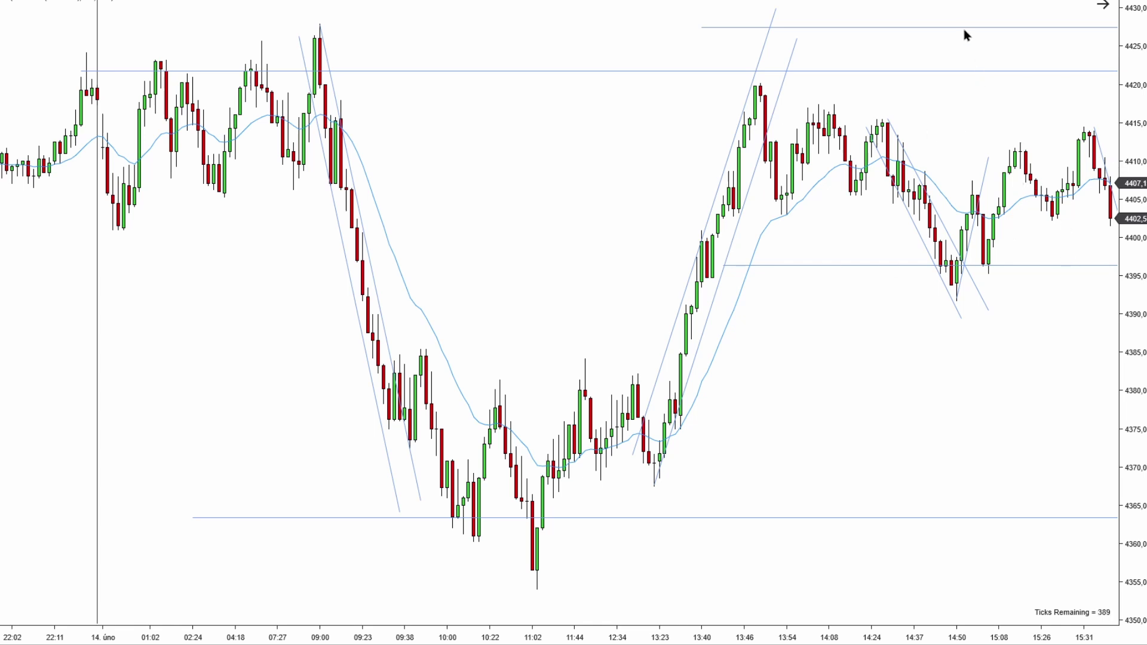
left_click_drag(958, 27, 968, 125)
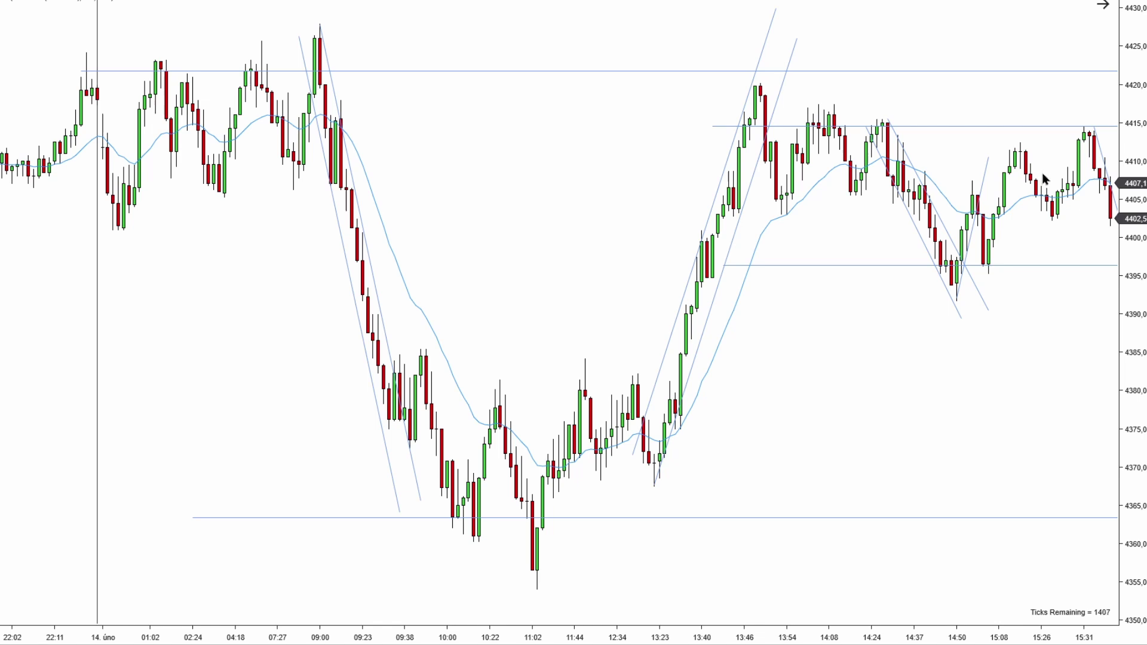
Nudge the rising 14:50 trend line lower and reposition the falling line from the 15:31 high
left_click(981, 188)
left_click_drag(976, 240, 976, 245)
left_click_drag(1101, 148, 1097, 179)
left_click(1086, 227)
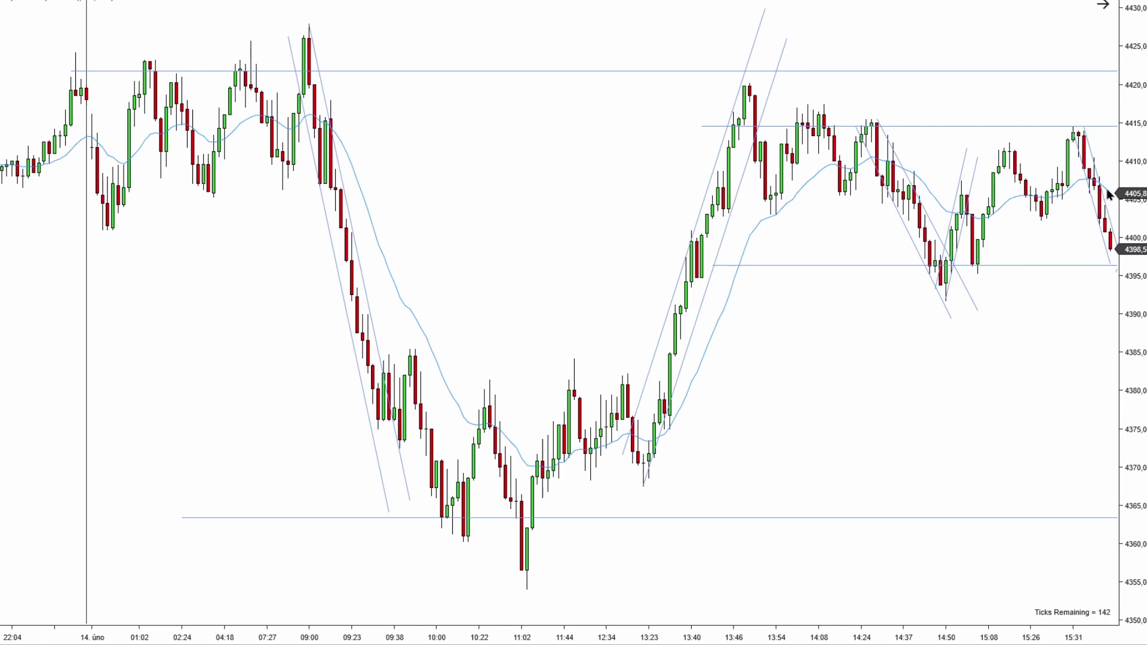
scroll(1107, 194, "up", 5)
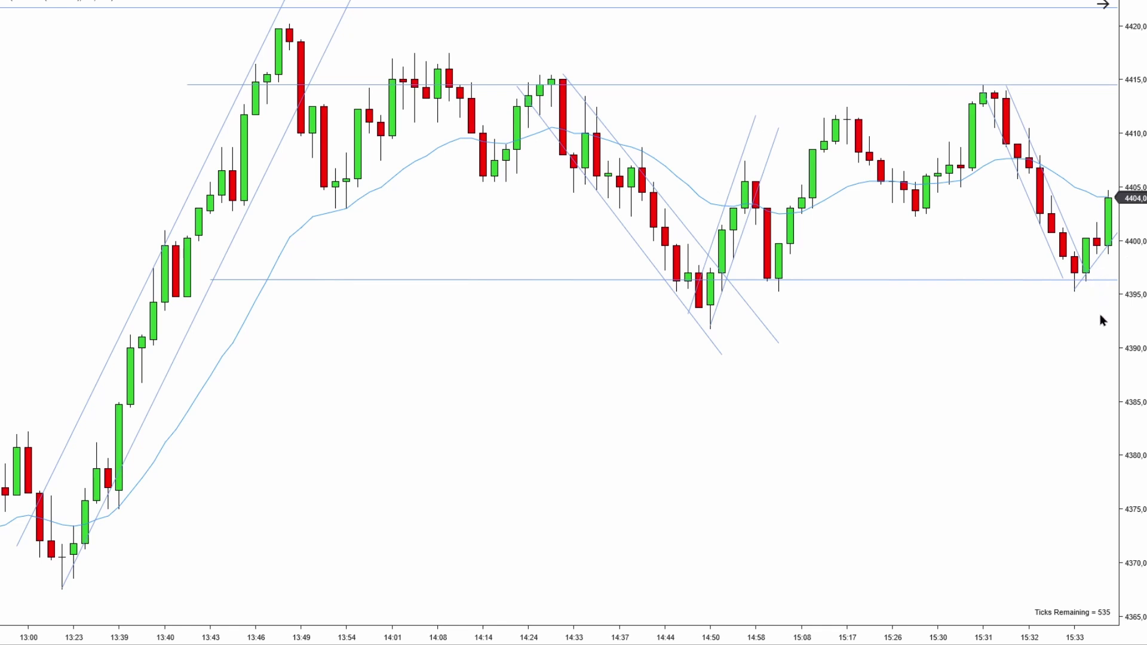
Swap the horizontal arrow at the 15:33 low for an arrow pointing at the upper range line
left_click_drag(984, 311, 1100, 308)
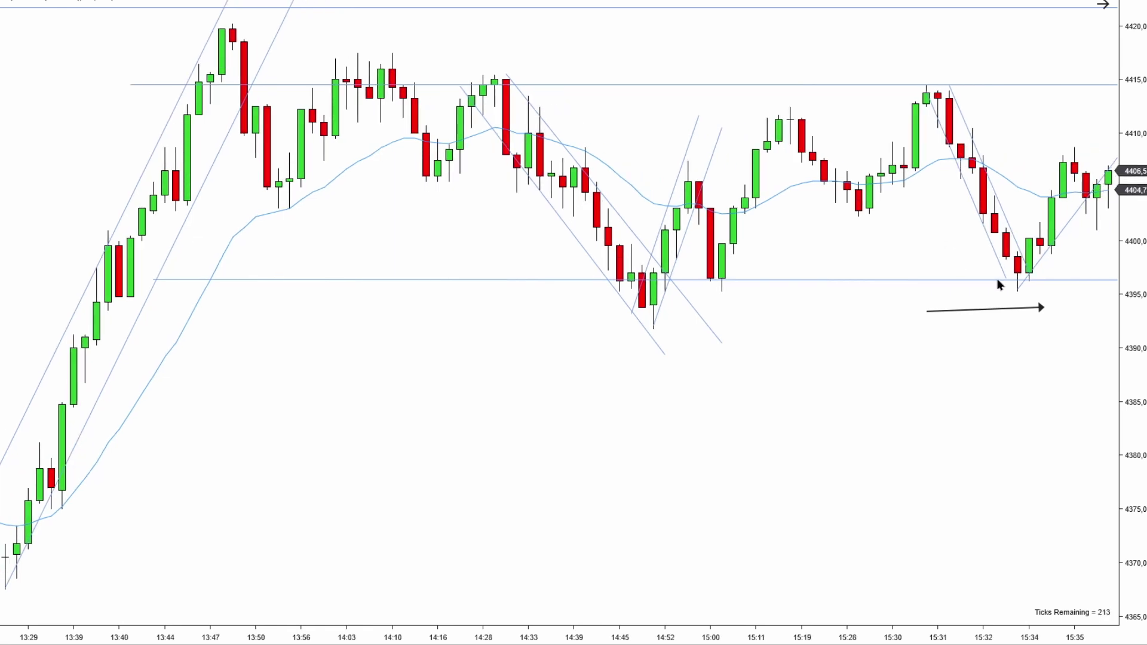
left_click(1025, 307)
key("Delete")
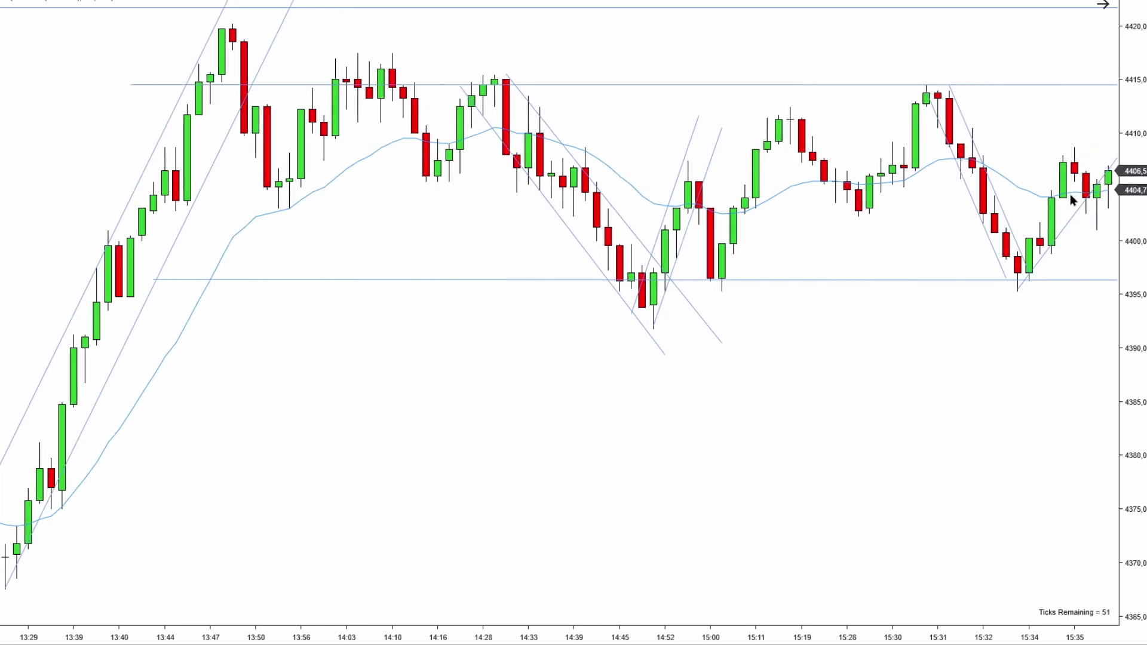
scroll(1068, 173, "down", 2)
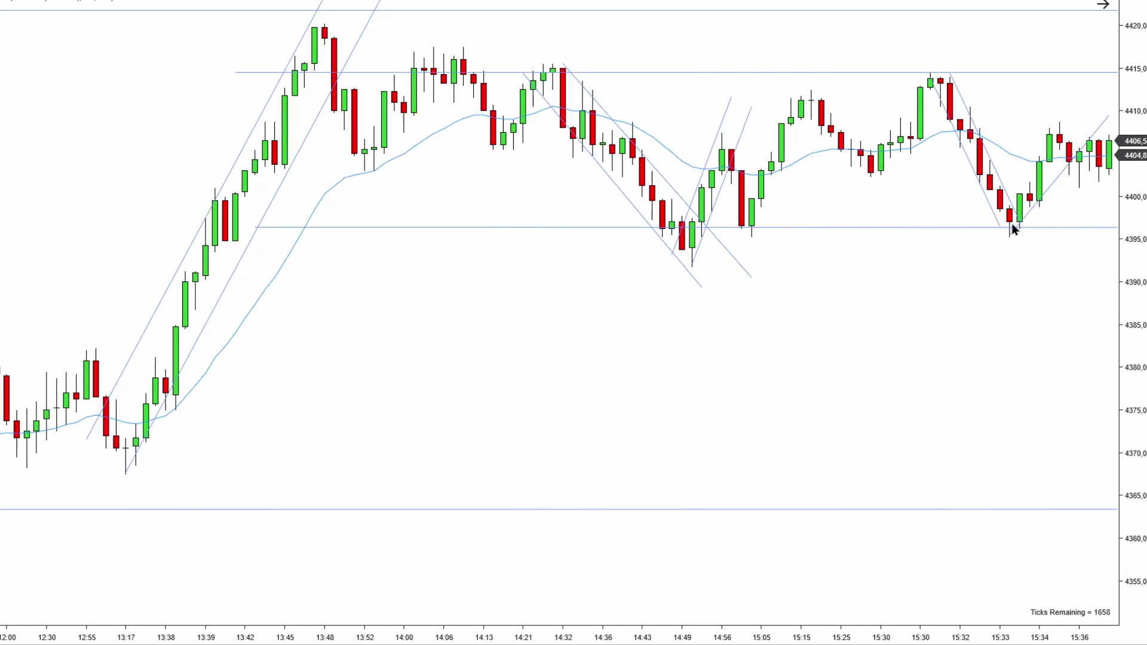
left_click_drag(991, 45, 1083, 60)
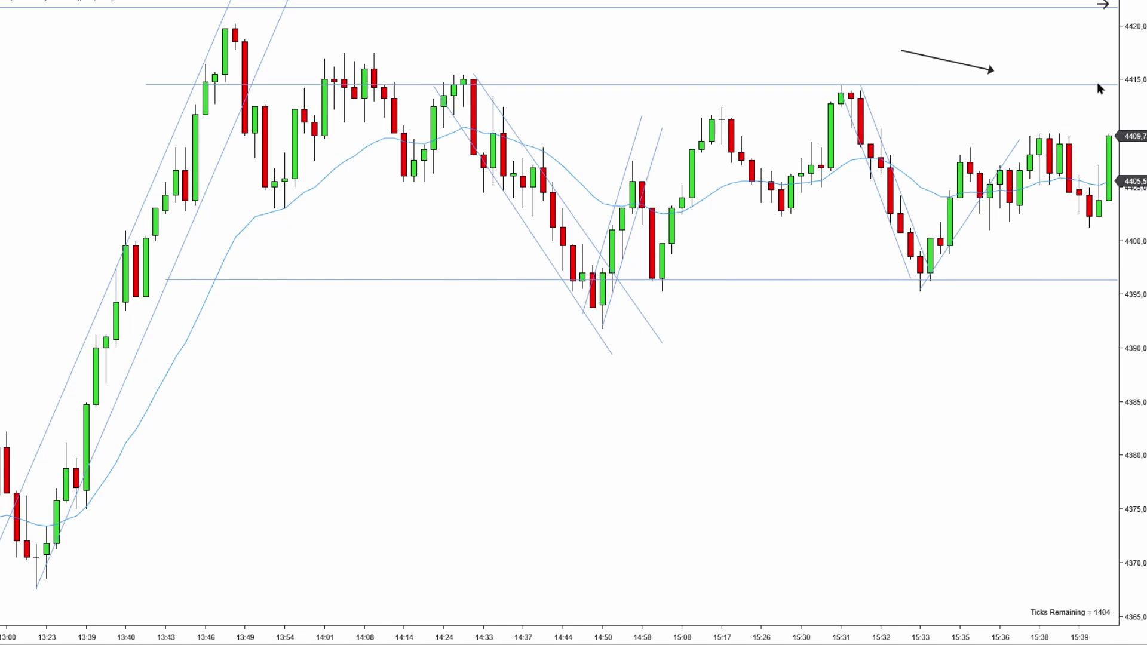
Draw arrows down at the upper range line and up at the support line, deleting the older top arrow
left_click_drag(1041, 33, 1081, 78)
left_click_drag(981, 337, 1040, 285)
left_click(989, 69)
key("Delete")
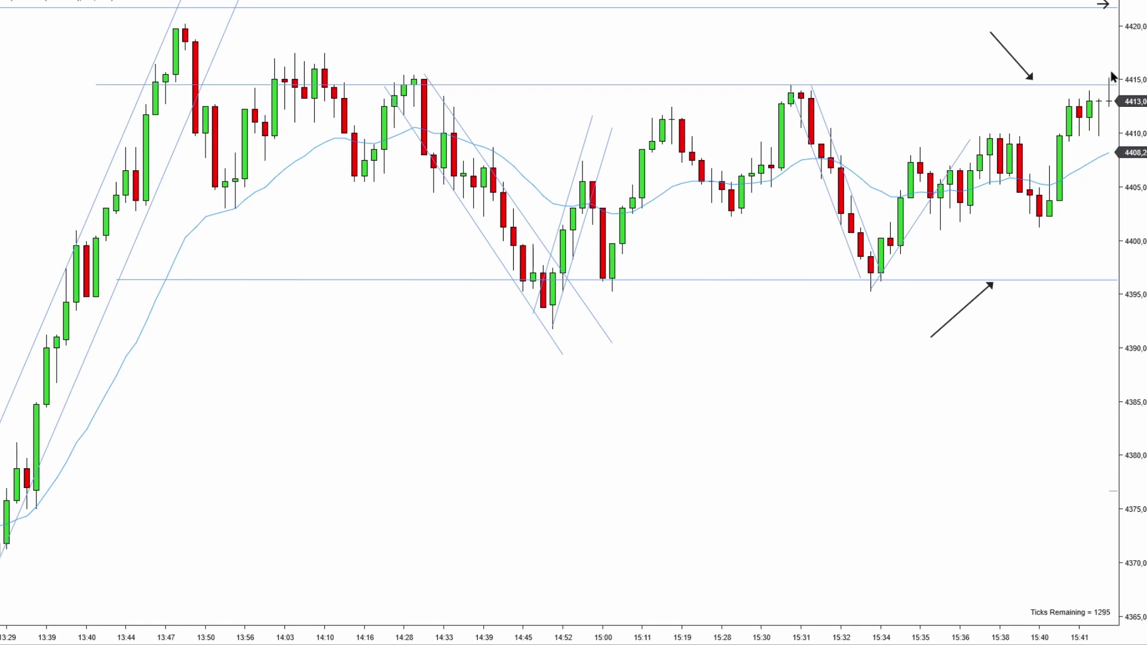
Draw trial arrows near 15:34 and 15:41, then delete both
mouse_move(873, 293)
left_mouse_down()
mouse_move(920, 148)
mouse_move(1020, 150)
mouse_move(1079, 115)
left_mouse_up()
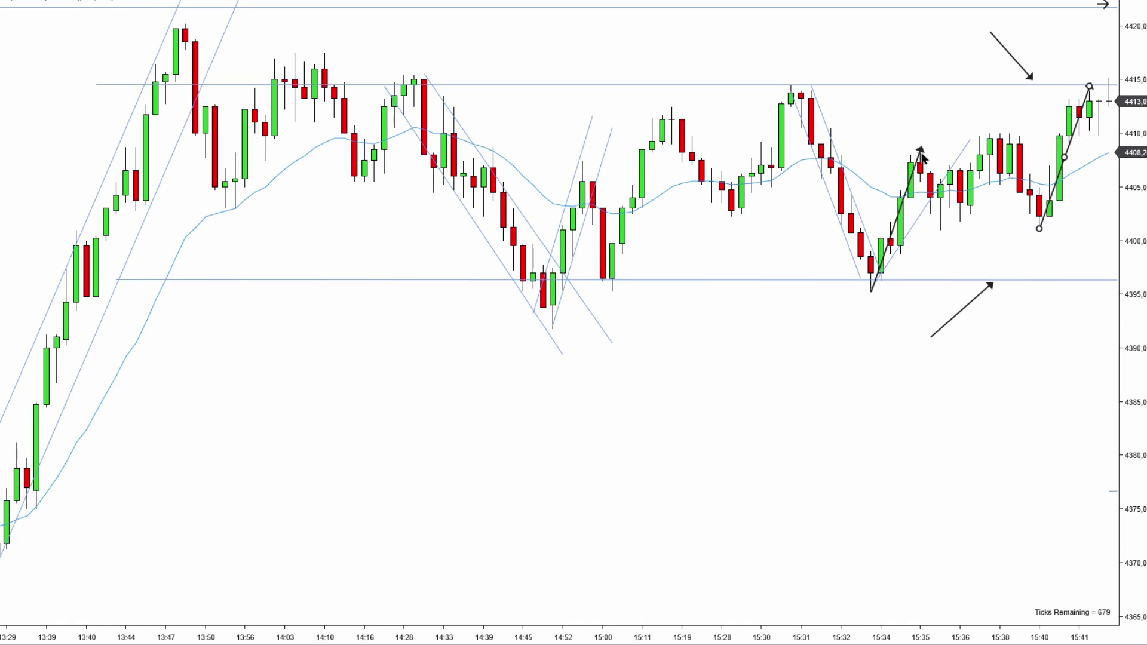
key("Delete")
left_click(895, 221)
key("Delete")
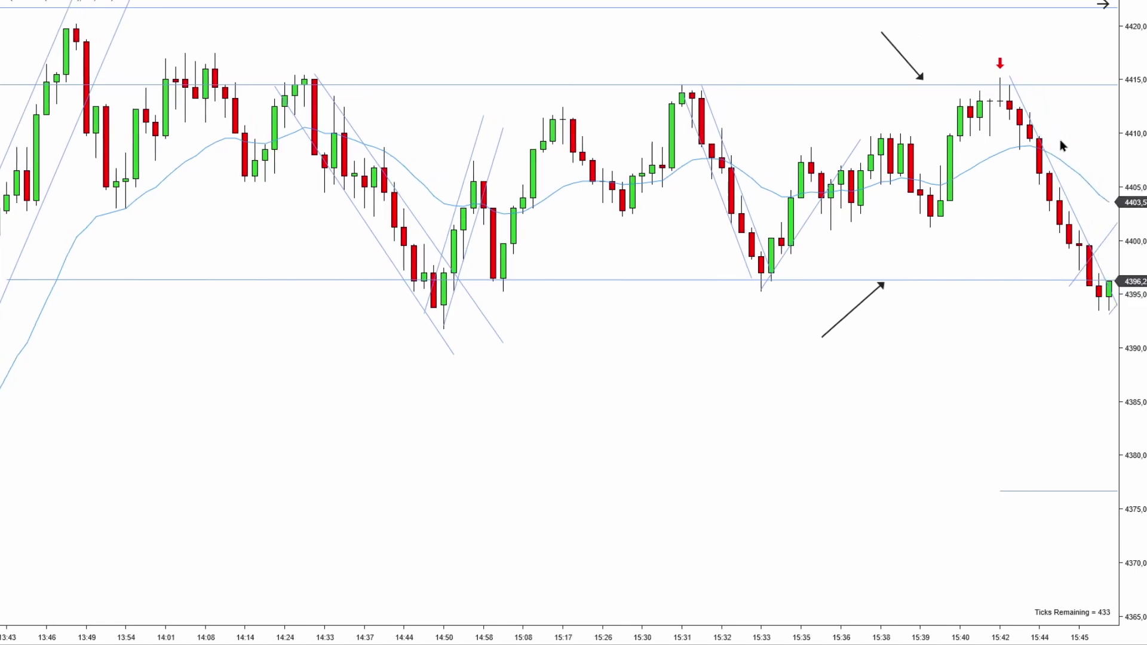
Shift the falling line from the 15:42 high into a parallel channel and delete both annotation arrows
left_click(1073, 208)
left_click_drag(1083, 217, 1061, 224)
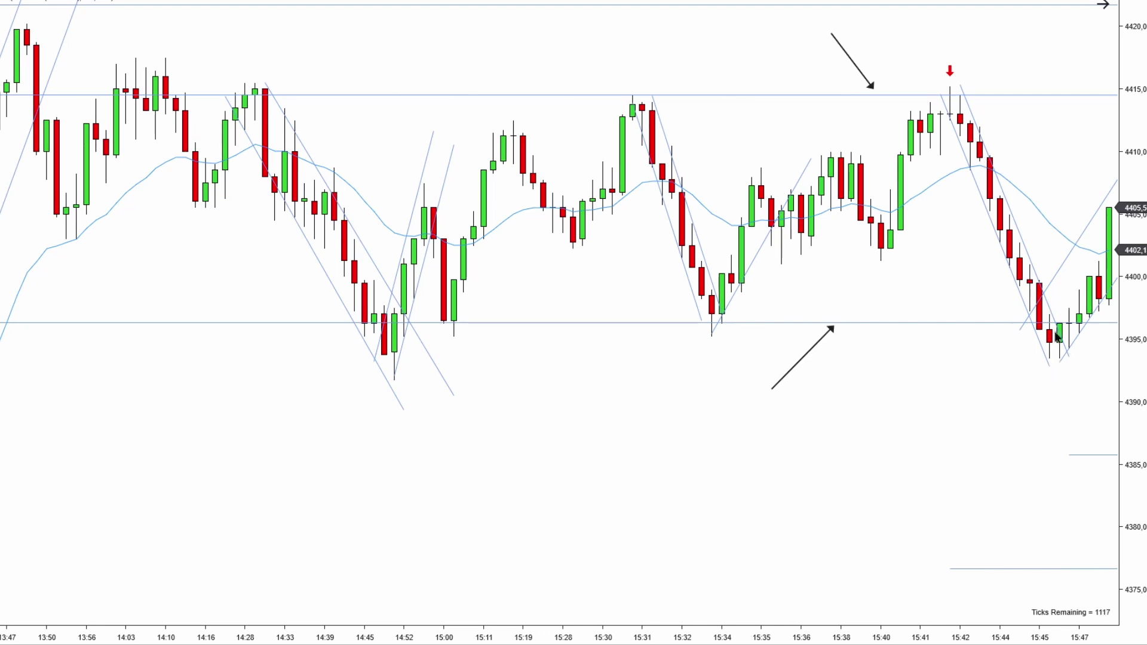
left_click(815, 347)
key("Delete")
left_click(834, 37)
key("Delete")
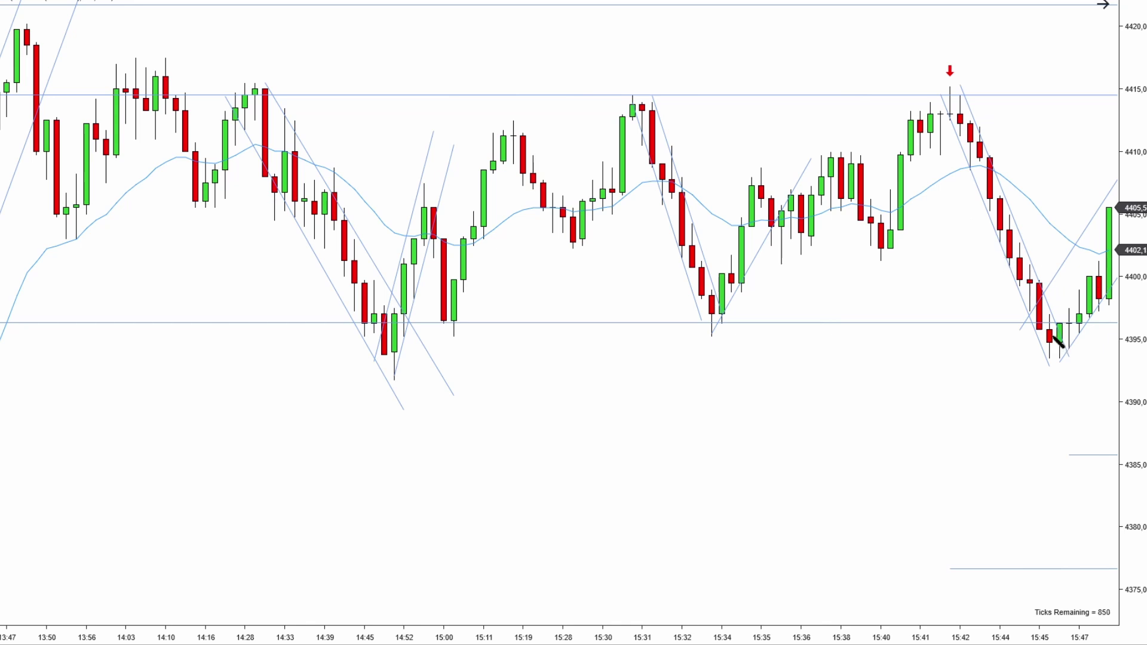
Delete the trial lines drawn at the 15:45 low and zoom out to bars from 12:09
mouse_move(1041, 287)
left_mouse_down()
mouse_move(1070, 265)
mouse_move(1080, 319)
left_mouse_up()
key("Delete")
left_click(1059, 273)
key("Delete")
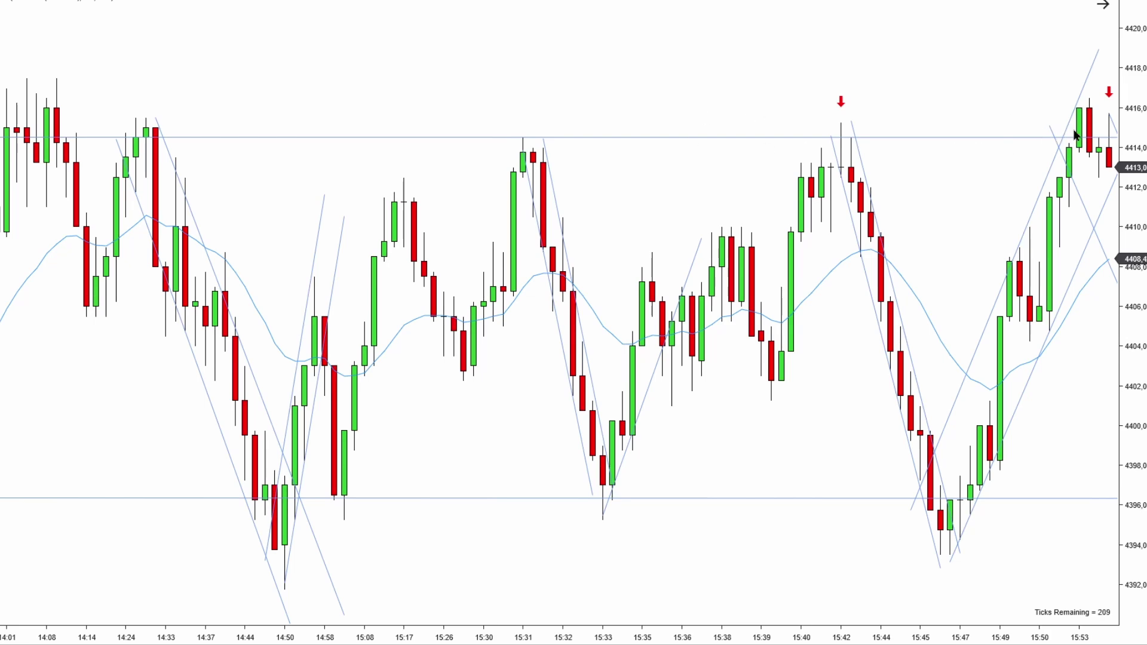
scroll(1076, 136, "down", 5)
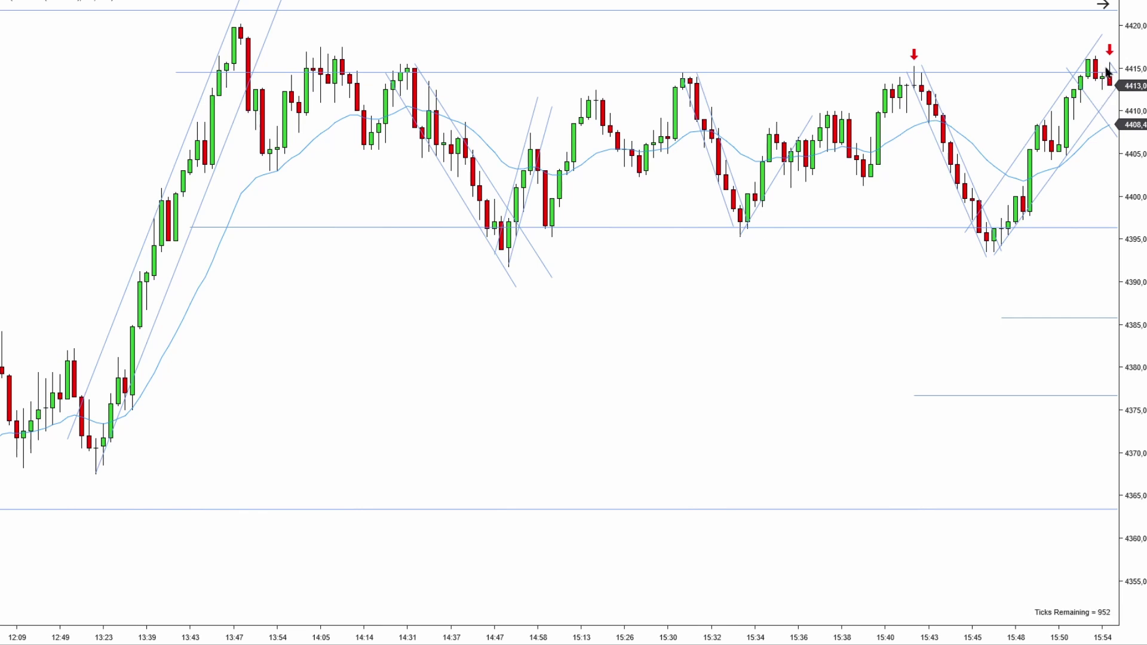
Draw an arrow at the latest rally top near 15:54, then delete it
left_click_drag(1024, 24, 1070, 46)
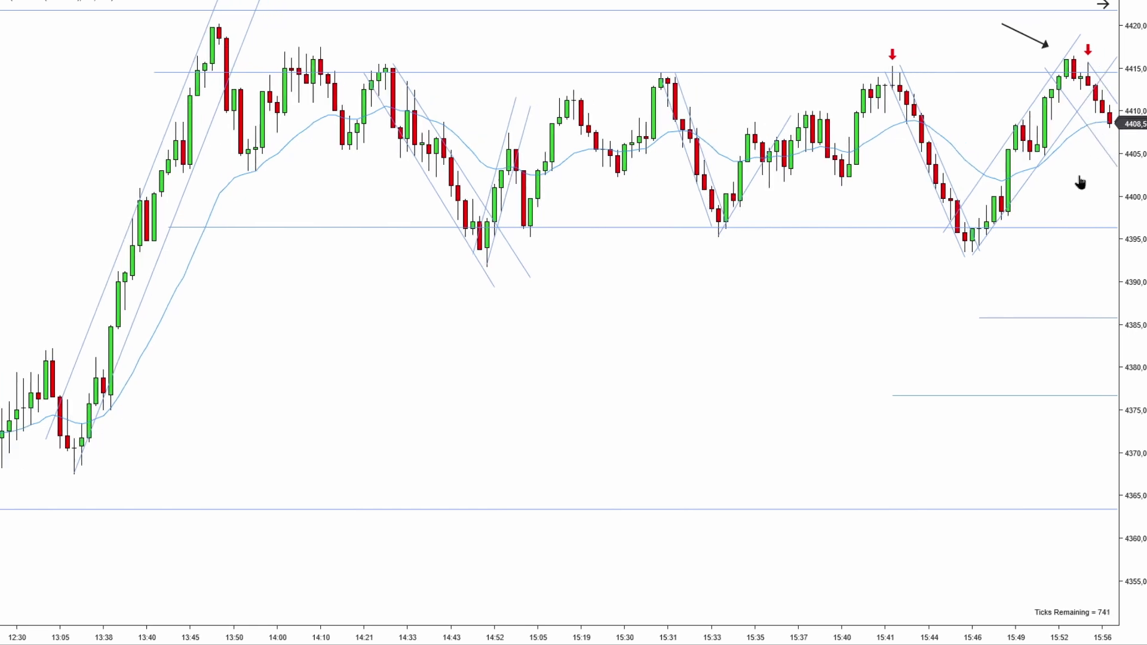
left_click(1038, 40)
key("Delete")
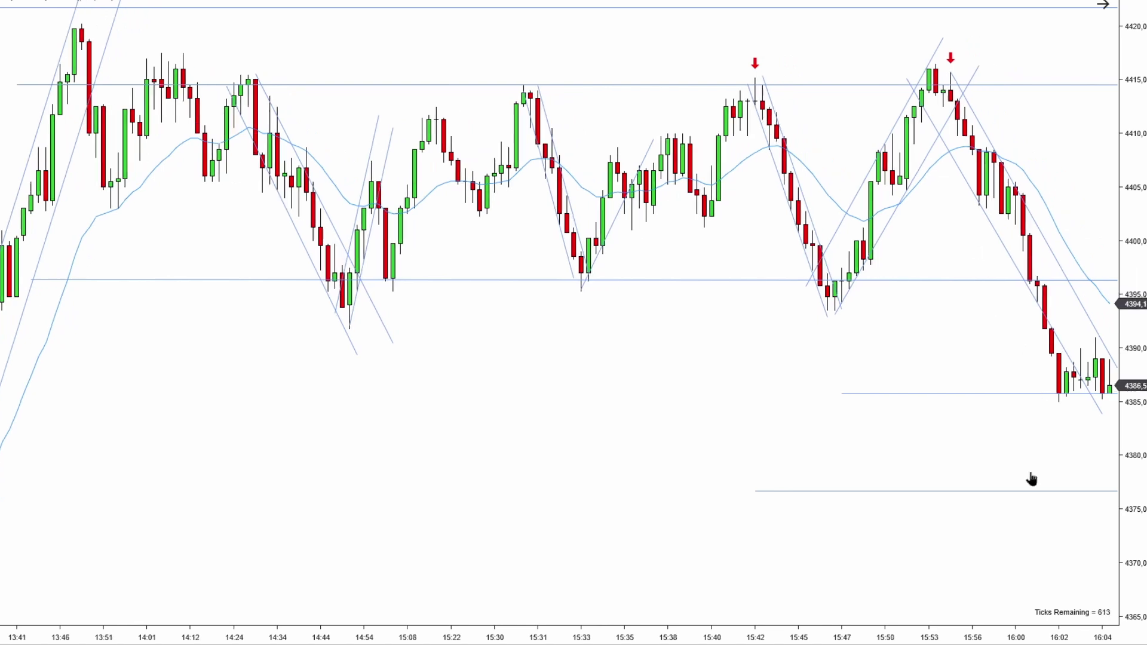
Draw a horizontal arrow at the latest lows and a down arrow above the latest bars
left_click(1020, 490)
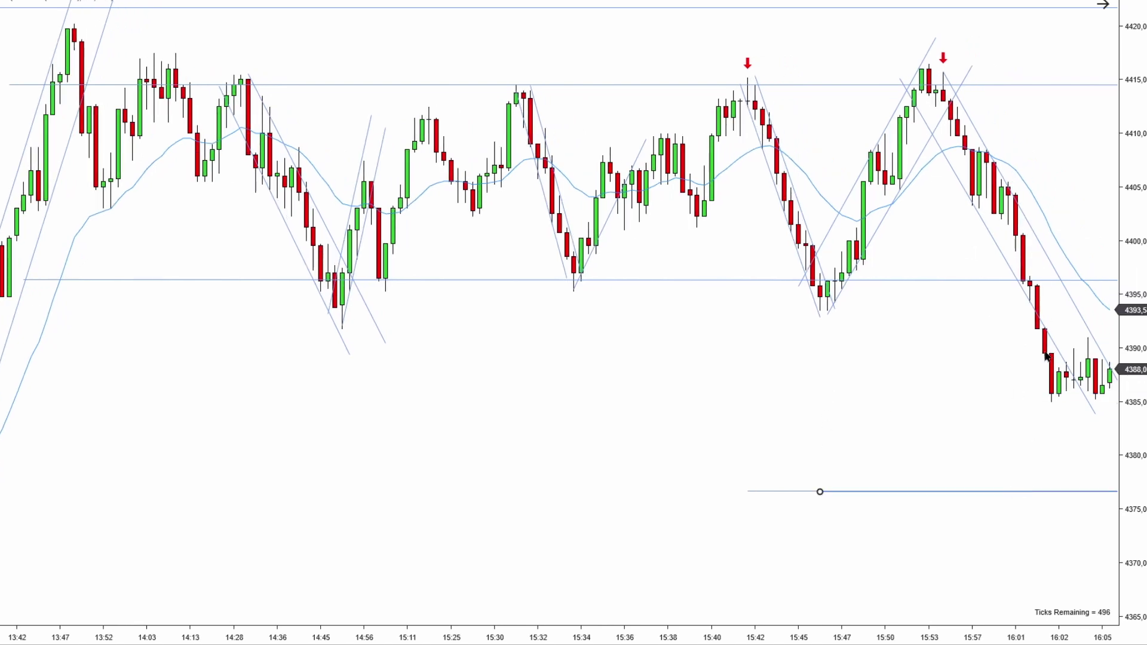
left_click(1013, 365)
left_click_drag(959, 372, 1023, 372)
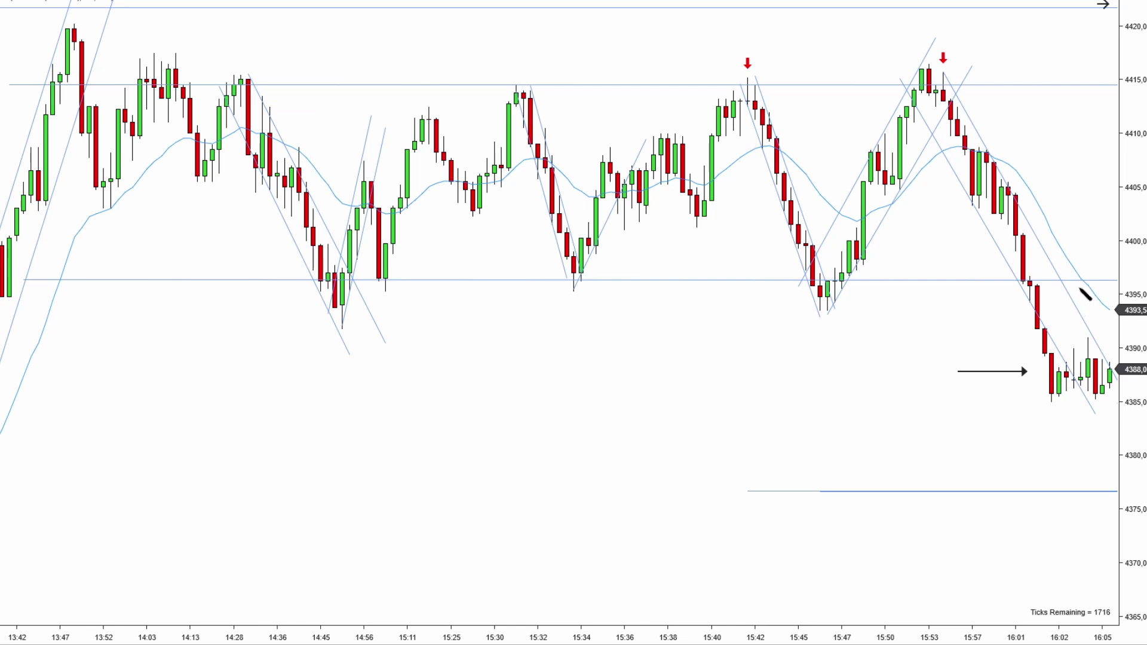
mouse_move(1080, 288)
left_mouse_down()
mouse_move(1086, 431)
mouse_move(1062, 397)
mouse_move(1108, 398)
left_mouse_up()
left_click(1081, 326)
Remove the short line under the lows, the upper channel line and the down arrow
left_click(1107, 399)
left_click(1076, 397)
key("Delete")
left_click(1080, 312)
key("Delete")
left_click(1083, 316)
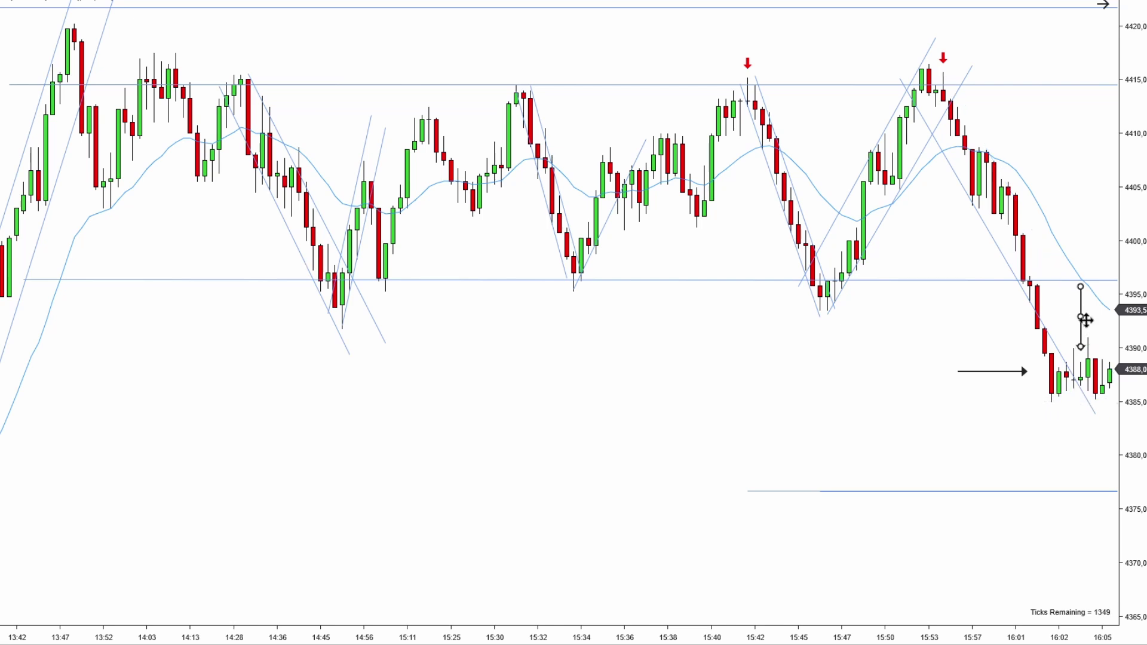
key("Delete")
Add a parallel channel line above the lower one and move the horizontal arrow down toward the lows
left_click(998, 257)
left_click_drag(999, 256, 1037, 231)
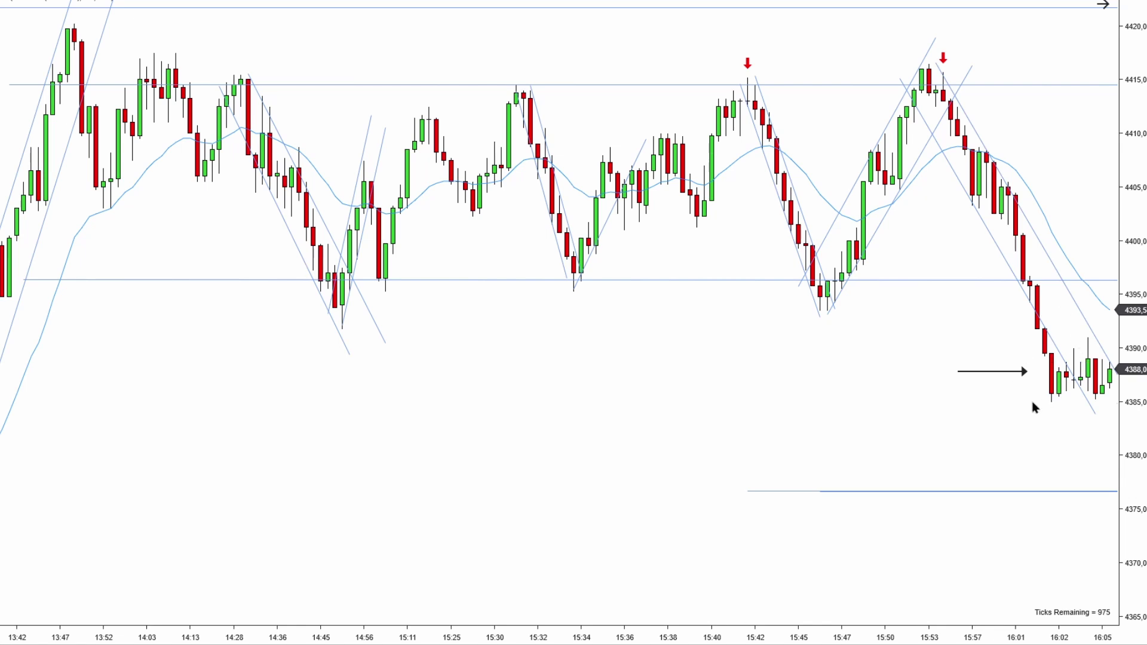
left_click_drag(1006, 371, 1015, 387)
Nudge the arrow toward the lows, then delete the horizontal arrow
left_click(1049, 351)
left_click(1014, 389)
key("Delete")
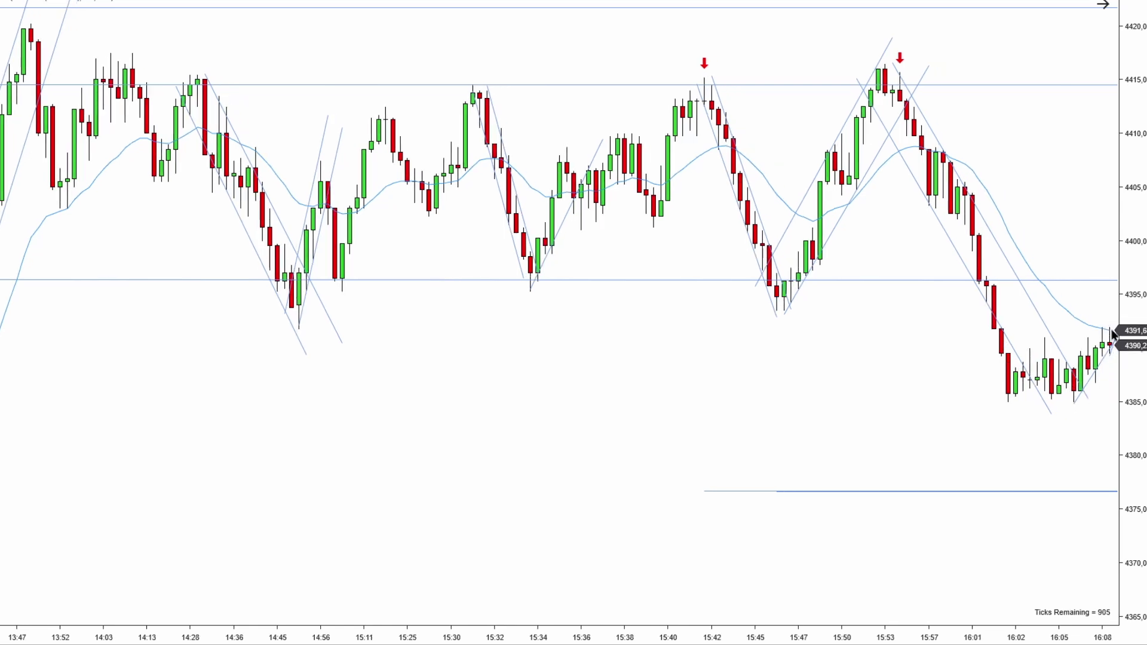
Draw a down arrow, a horizontal arrow and a horizontal line along the 16:02–16:08 lows, then adjust the trend line and arrow
left_click_drag(1089, 228, 1096, 304)
left_click_drag(966, 441, 1099, 438)
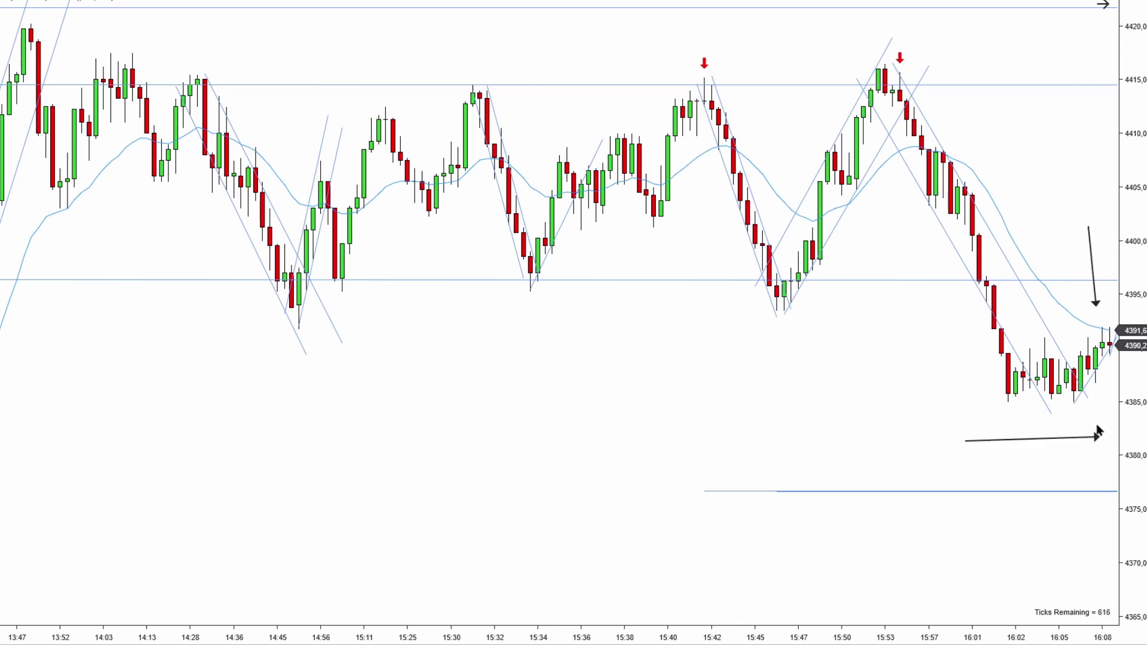
left_click_drag(1002, 351, 1110, 399)
left_click(1111, 399)
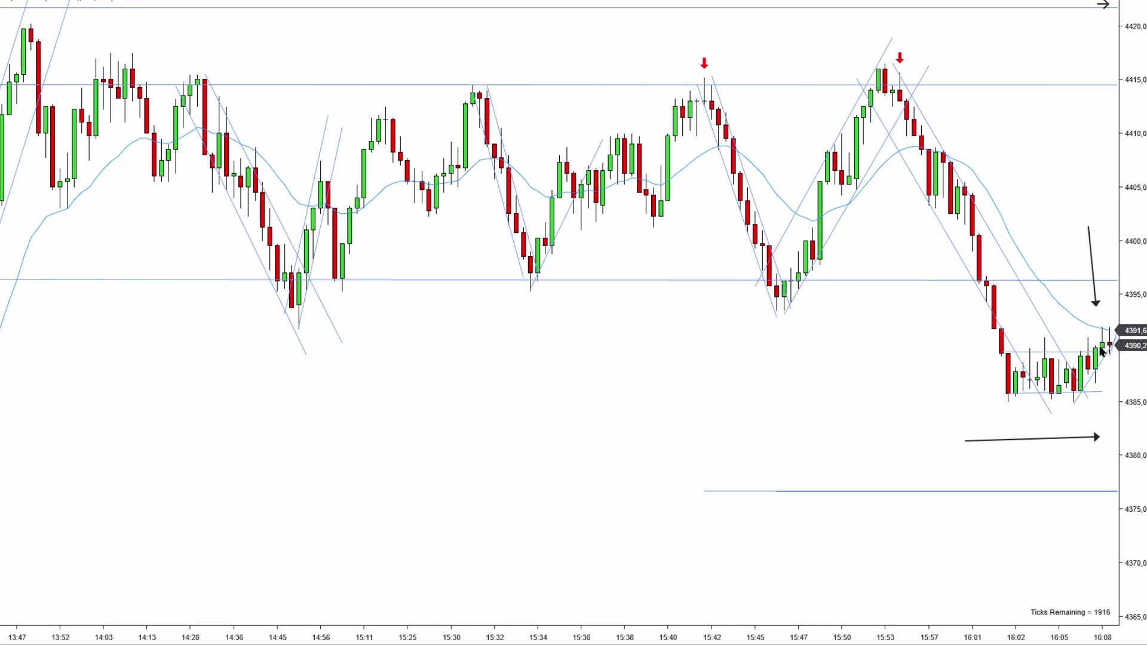
left_click_drag(1090, 385, 1078, 358)
left_click_drag(1093, 293, 1107, 291)
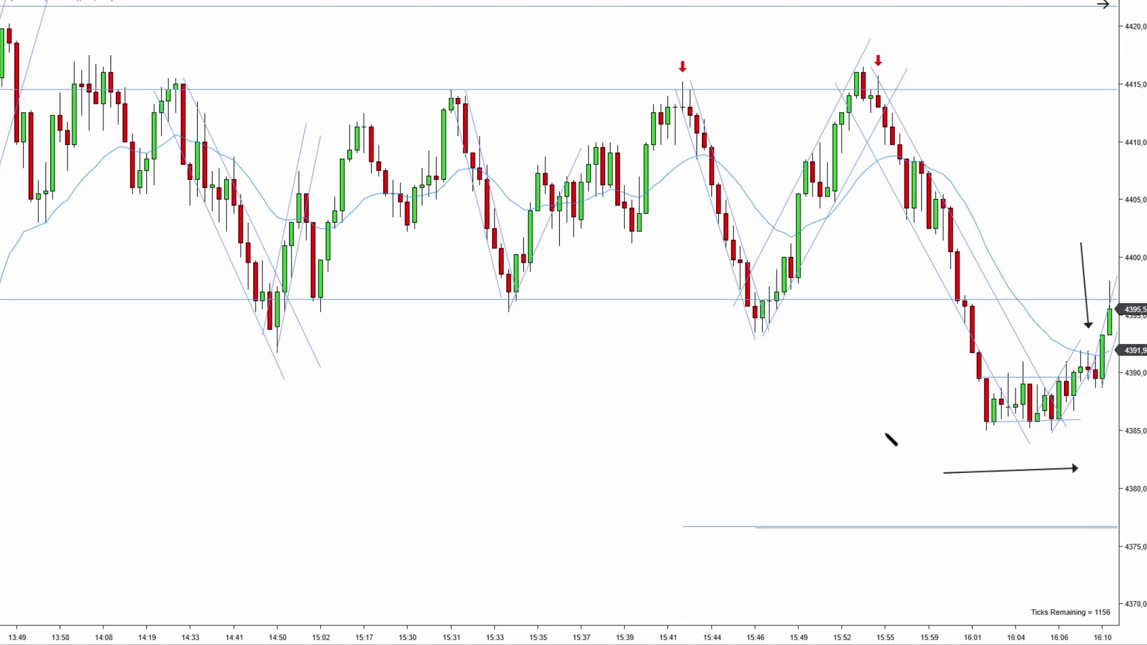
Add an arrow at the lows and a steep upward arrow, then delete the horizontal and short downward arrows
left_click_drag(886, 432, 968, 412)
left_click_drag(1038, 348, 1081, 136)
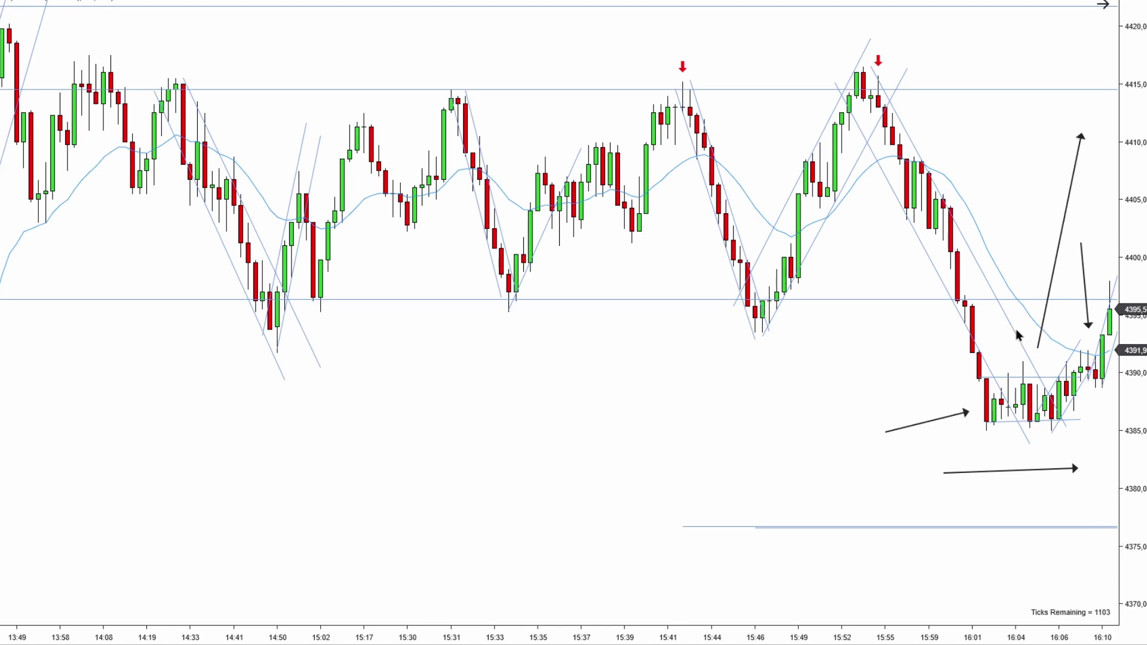
left_click(1036, 472)
key("Delete")
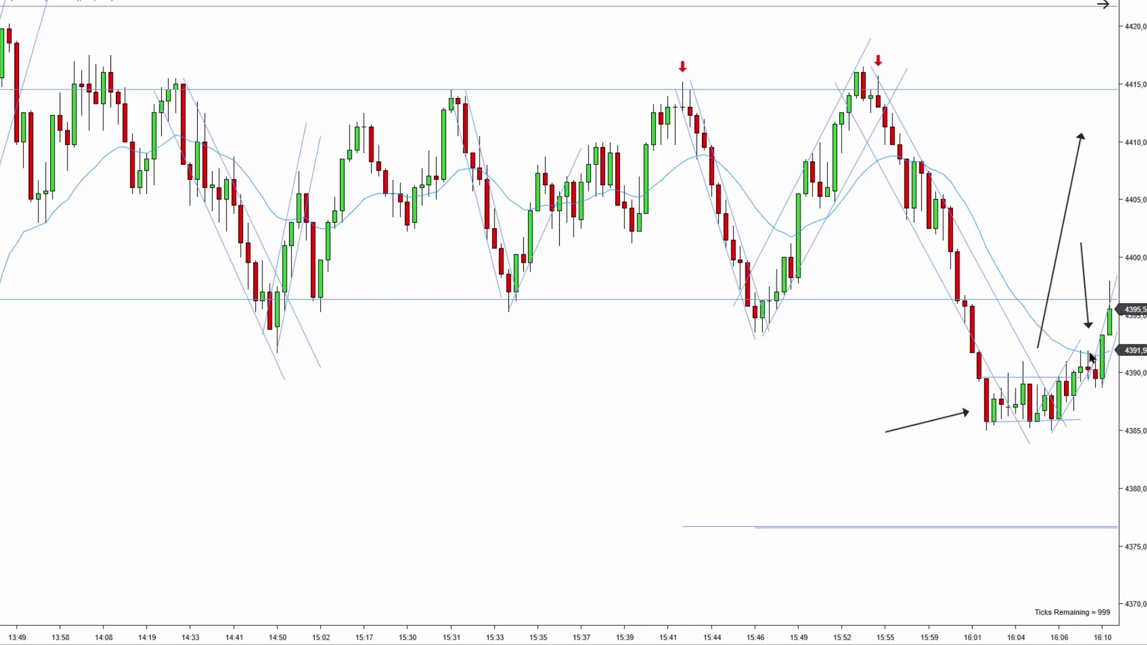
left_click(1086, 283)
key("Delete")
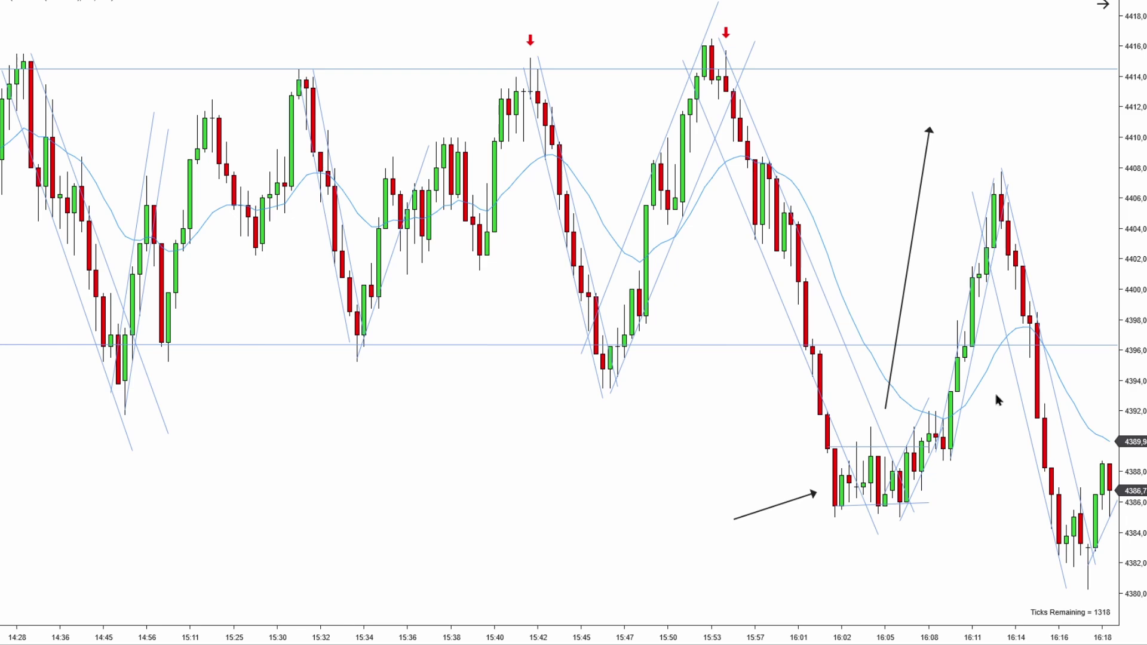
Delete the steep upward arrow and the remaining lower-left arrow
left_click(907, 303)
key("Delete")
left_click(796, 500)
key("Delete")
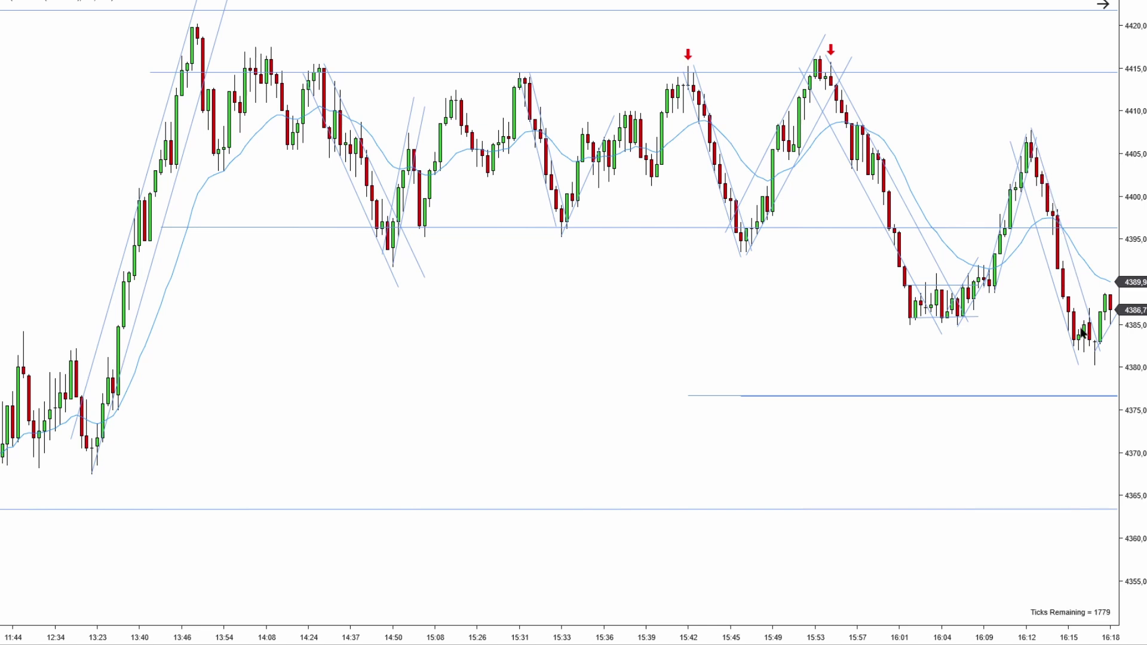
Draw down arrows from the 15:53 high to the 16:01 low and across the 16:12 sell-off
left_click_drag(822, 53, 920, 336)
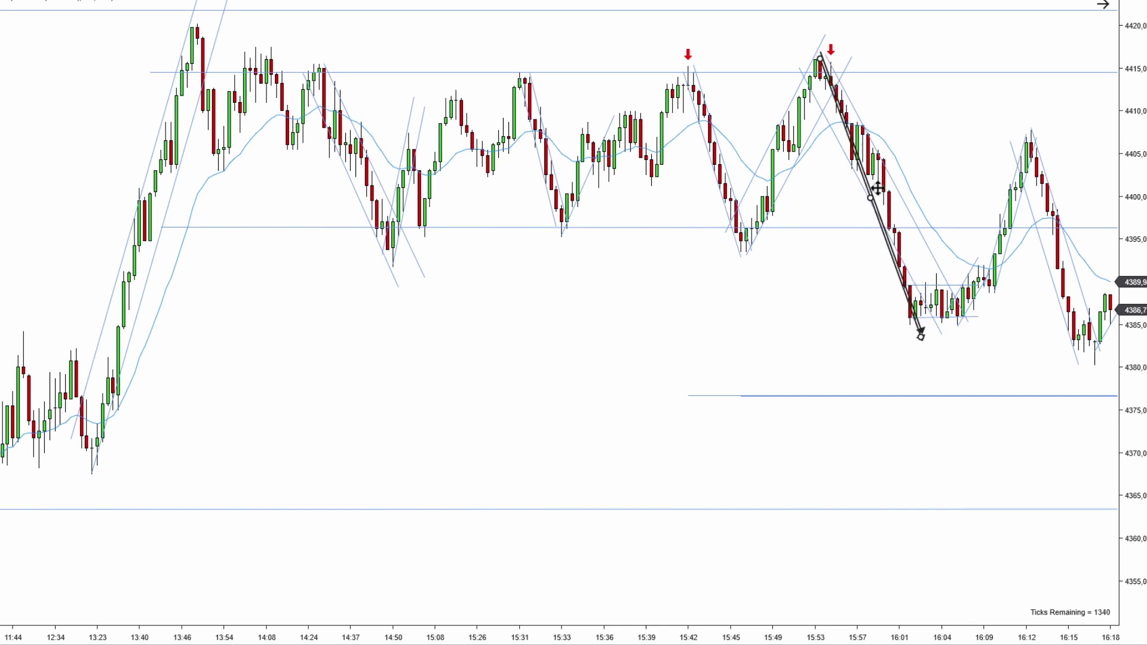
mouse_move(1022, 131)
left_mouse_down()
mouse_move(1072, 270)
mouse_move(1067, 296)
mouse_move(1050, 299)
left_mouse_up()
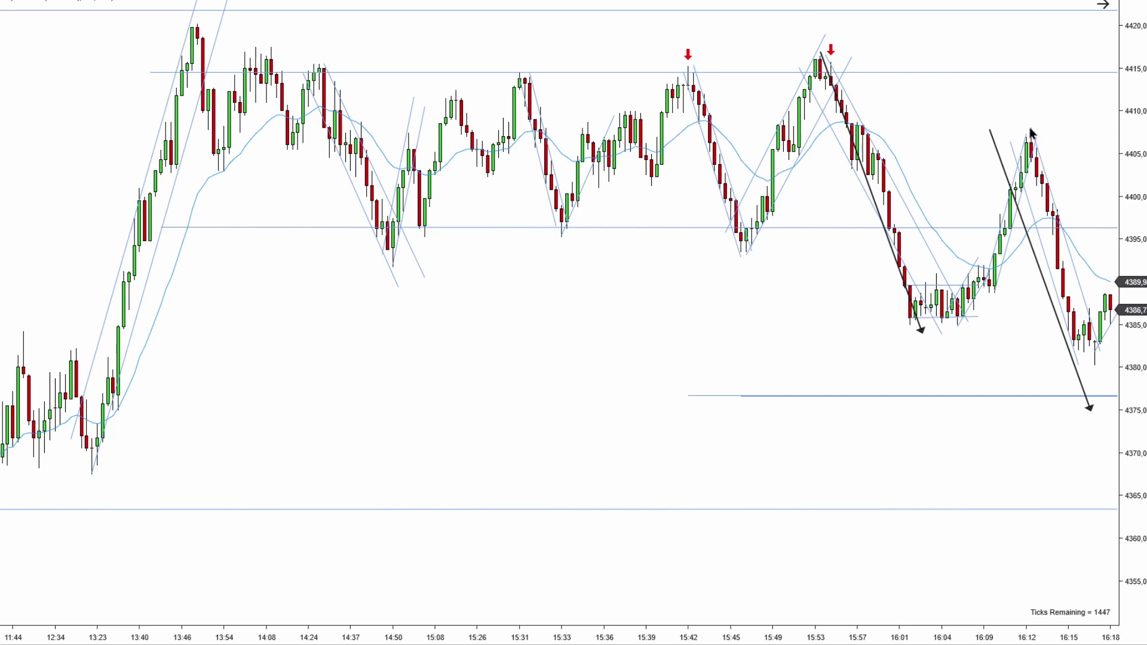
left_click(1085, 395)
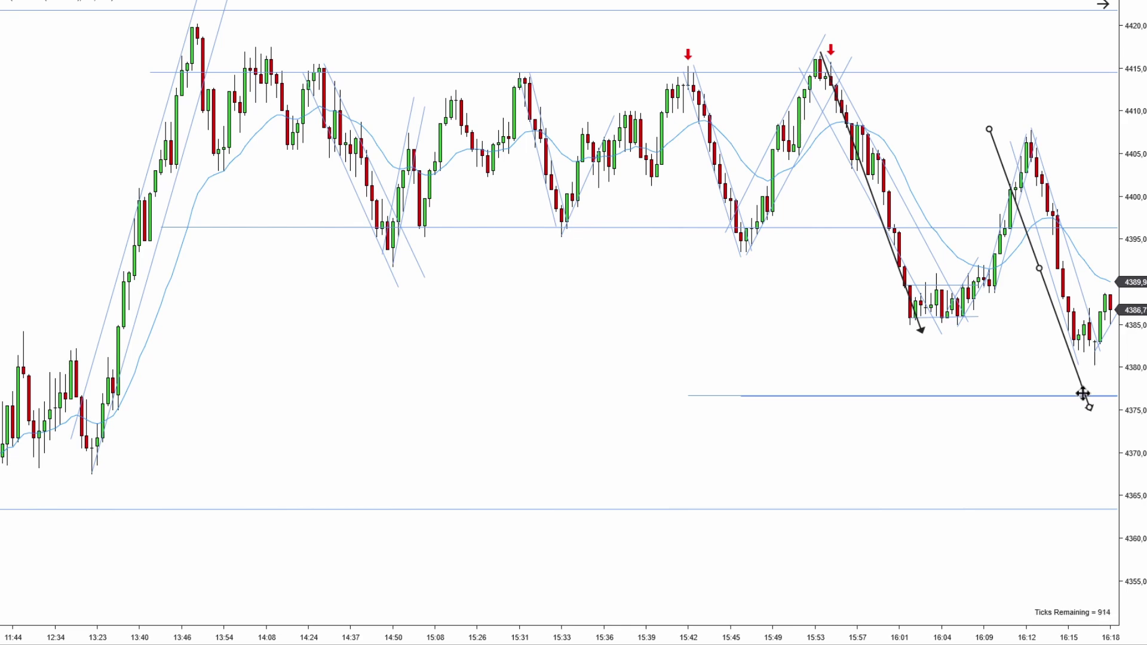
left_click(1035, 358)
scroll(1036, 359, "up", 5)
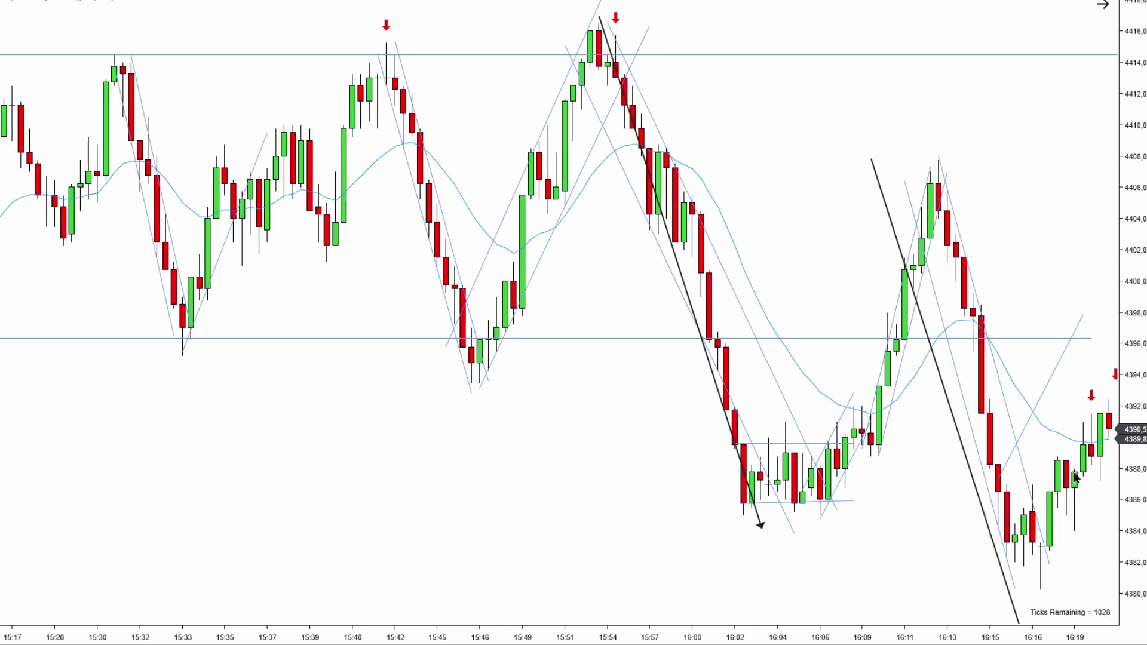
Draw a rising Trend Channel anchored at the 16:16 low
left_click(1041, 590)
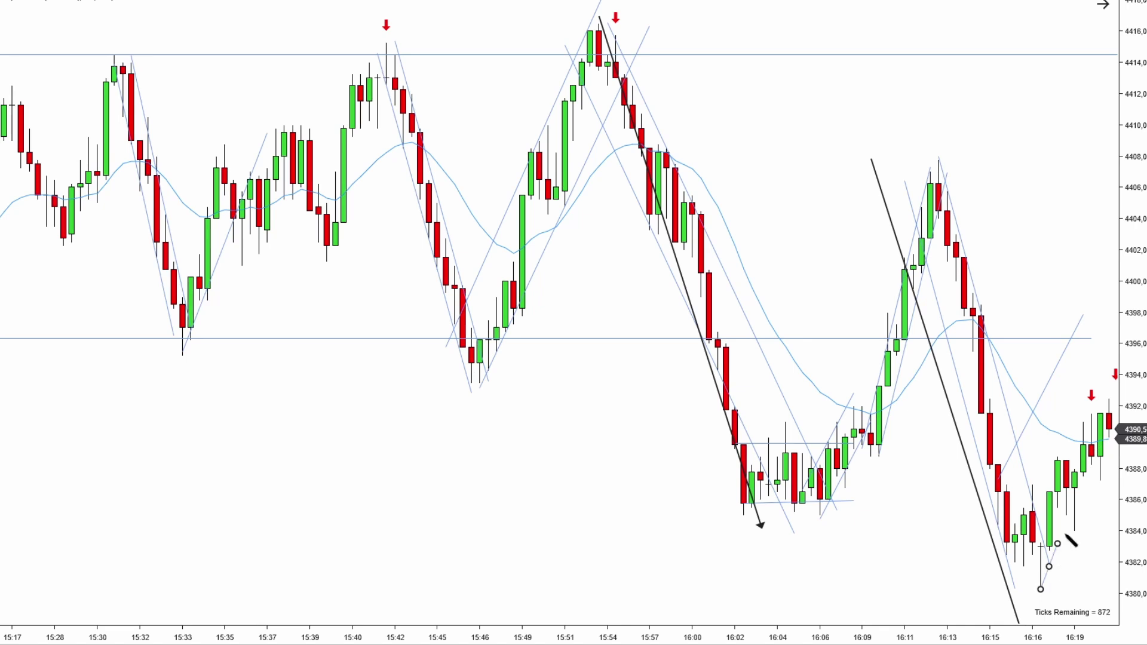
left_click(1057, 514)
left_click(1075, 440)
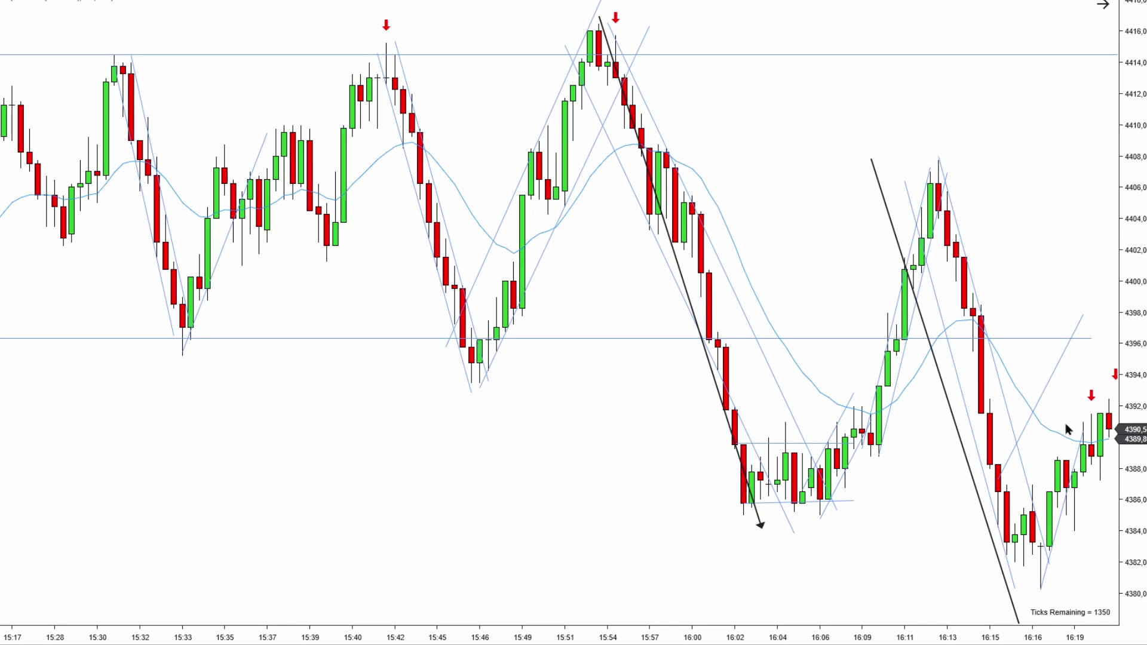
Lower the channel's upper line onto the recent bars and compress the price scale
left_click(1086, 476)
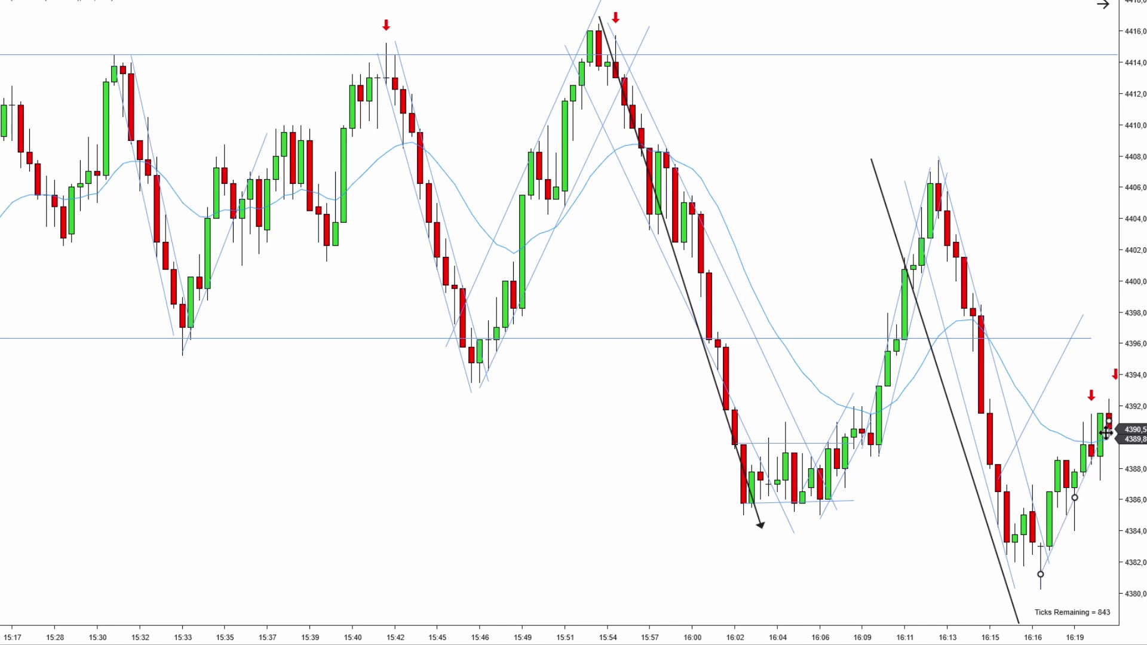
left_click_drag(1044, 389, 1052, 458)
left_click(1020, 404)
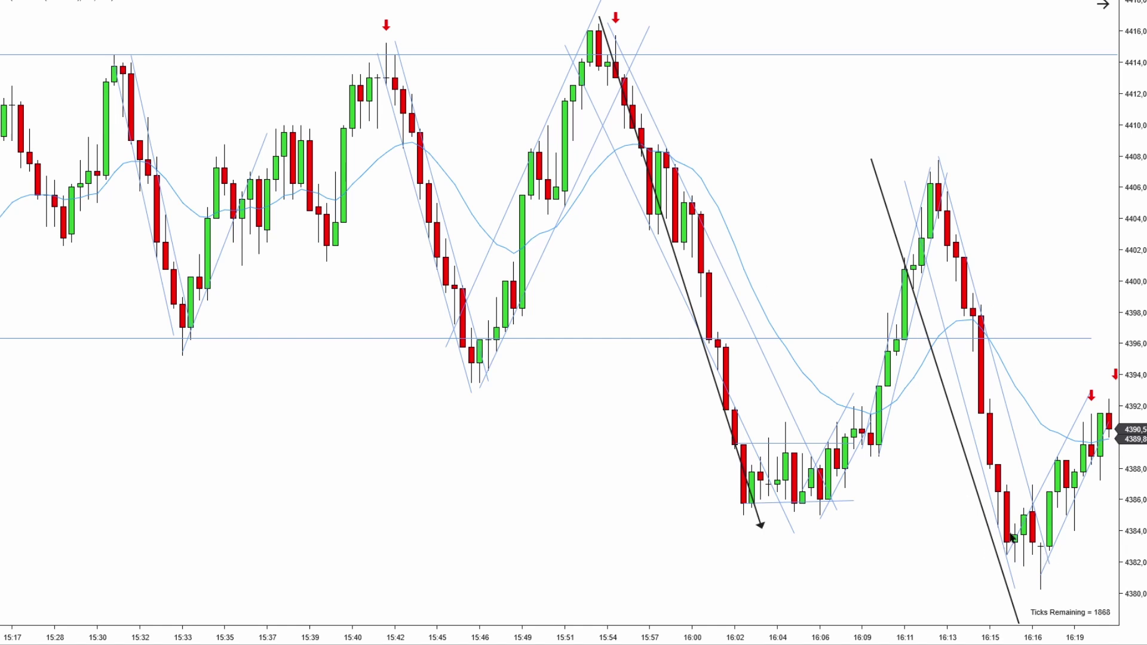
left_click_drag(1140, 384, 1028, 569)
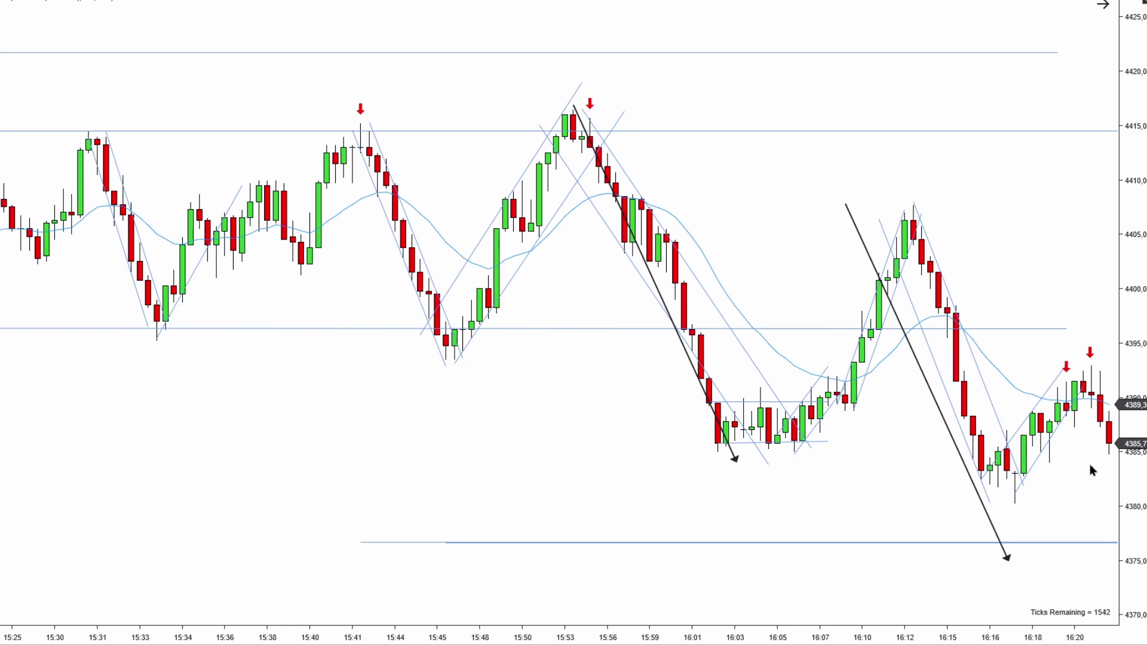
Pan to the newest bars and draw a rising line from the 16:16 low plus a parallel copy
left_click_drag(1096, 458, 1065, 456)
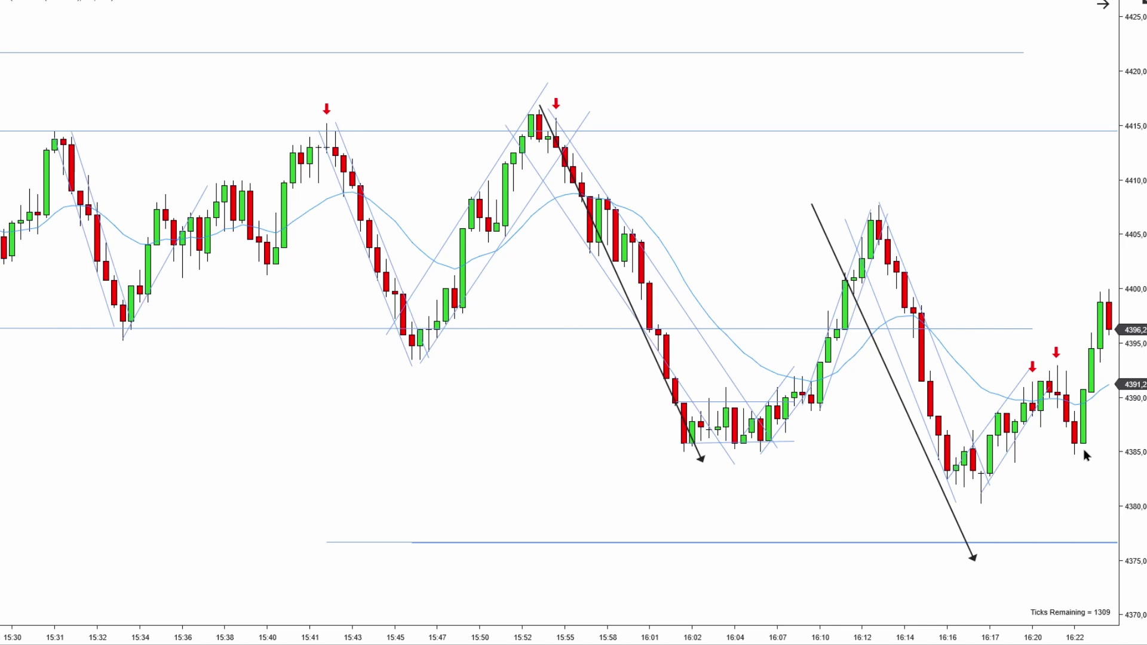
left_click_drag(1141, 6, 1139, 36)
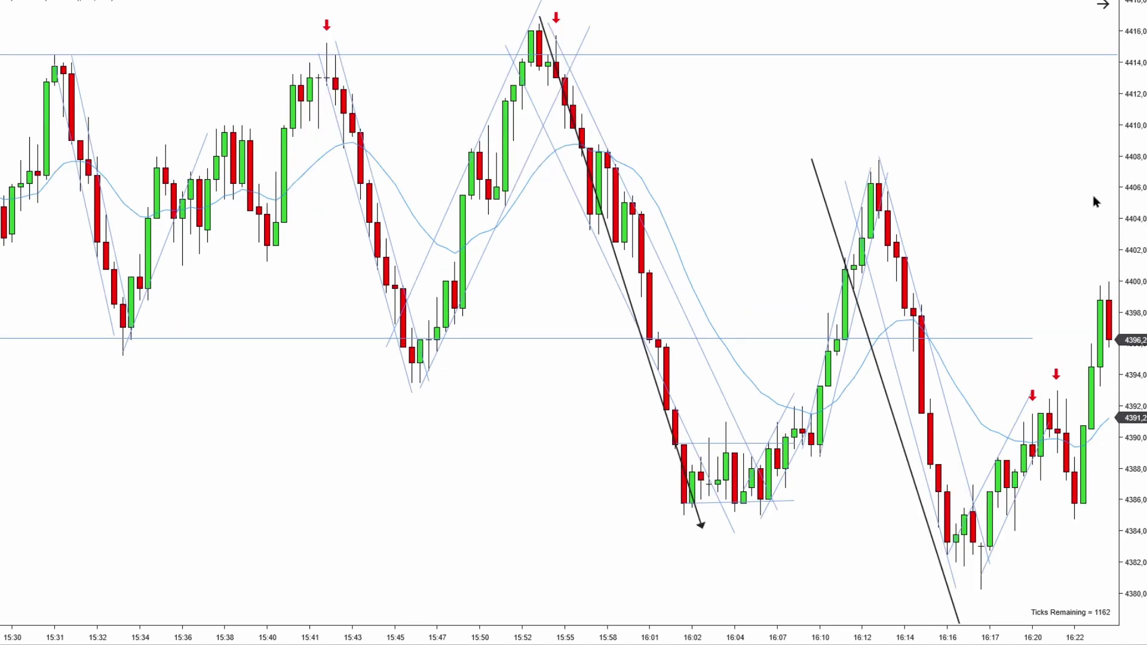
scroll(1063, 249, "down", 3)
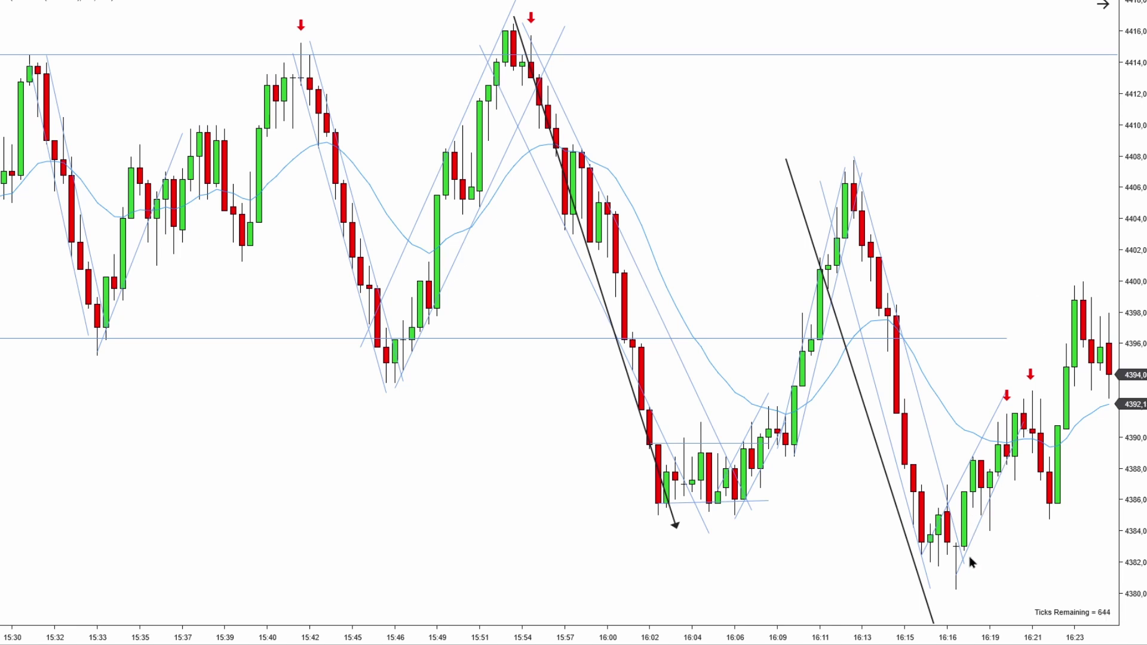
left_click_drag(957, 581, 1033, 393)
left_click_drag(1013, 452, 1089, 376)
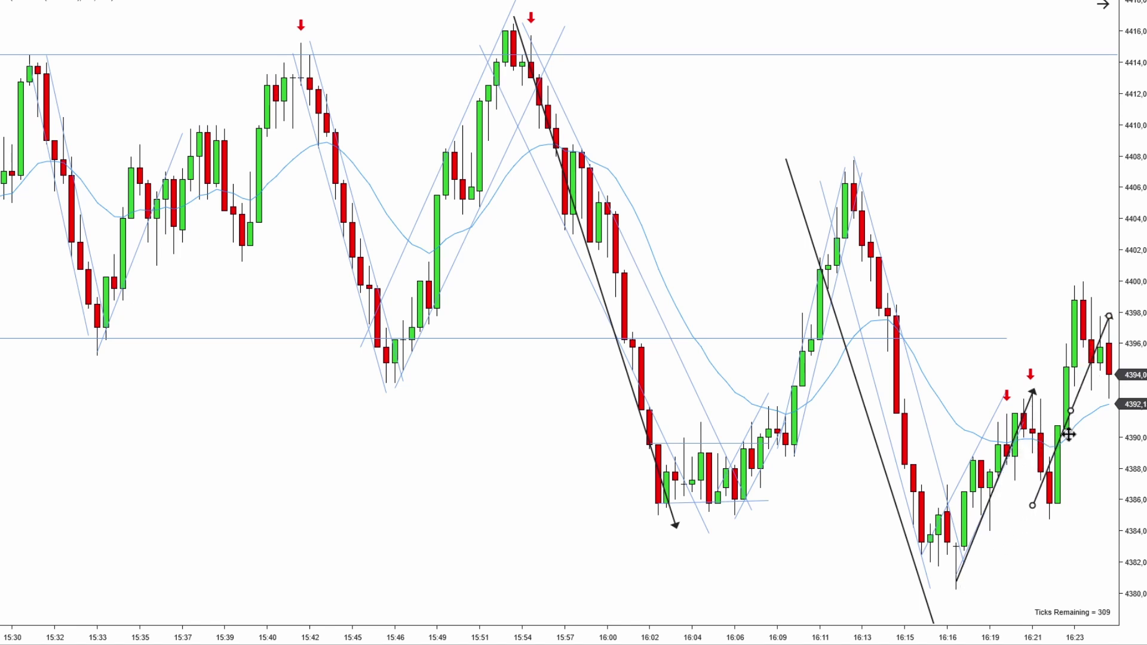
Delete both trial rising lines and compress the price scale to show 4421 and 4376
left_click(1091, 471)
left_click(1080, 386)
key("Delete")
left_click(998, 480)
key("Delete")
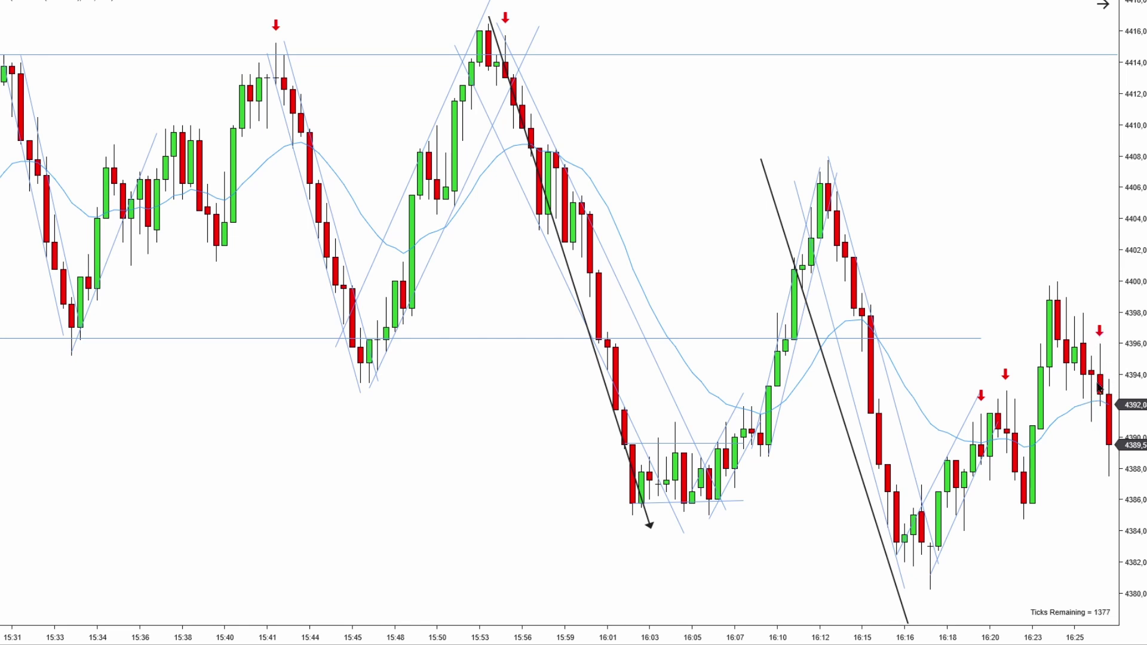
left_click_drag(1138, 251, 1142, 294)
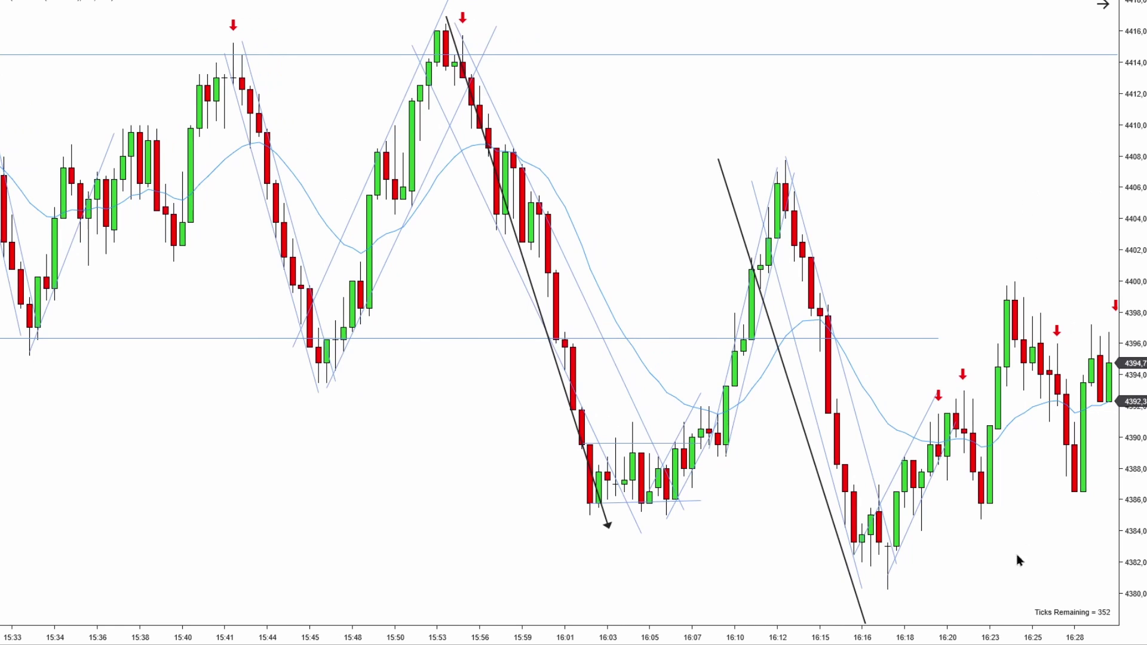
Delete the lowest horizontal line and draw a trend line from the 15:53 high through 16:12
left_click_drag(997, 543, 1091, 444)
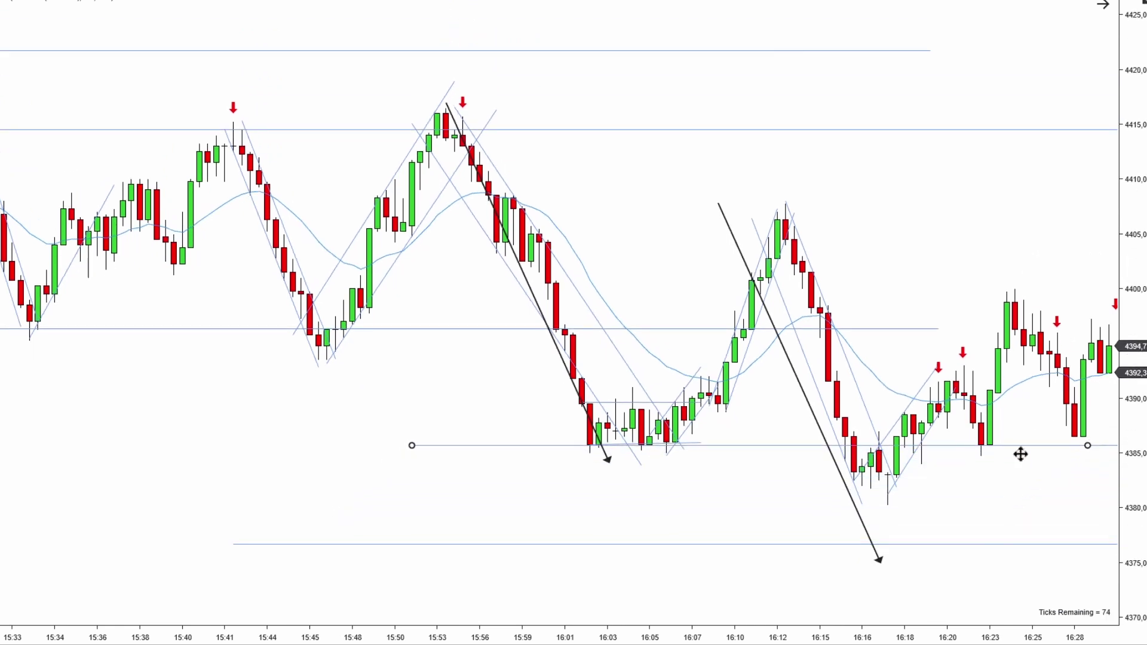
left_click_drag(1031, 547, 1053, 592)
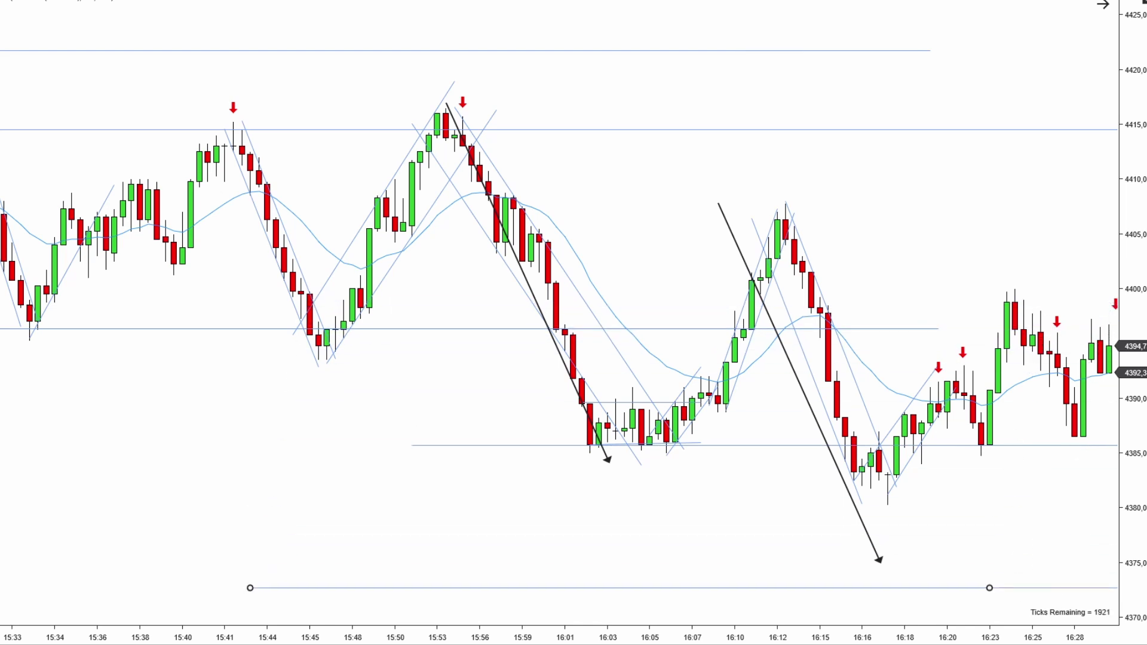
key("Delete")
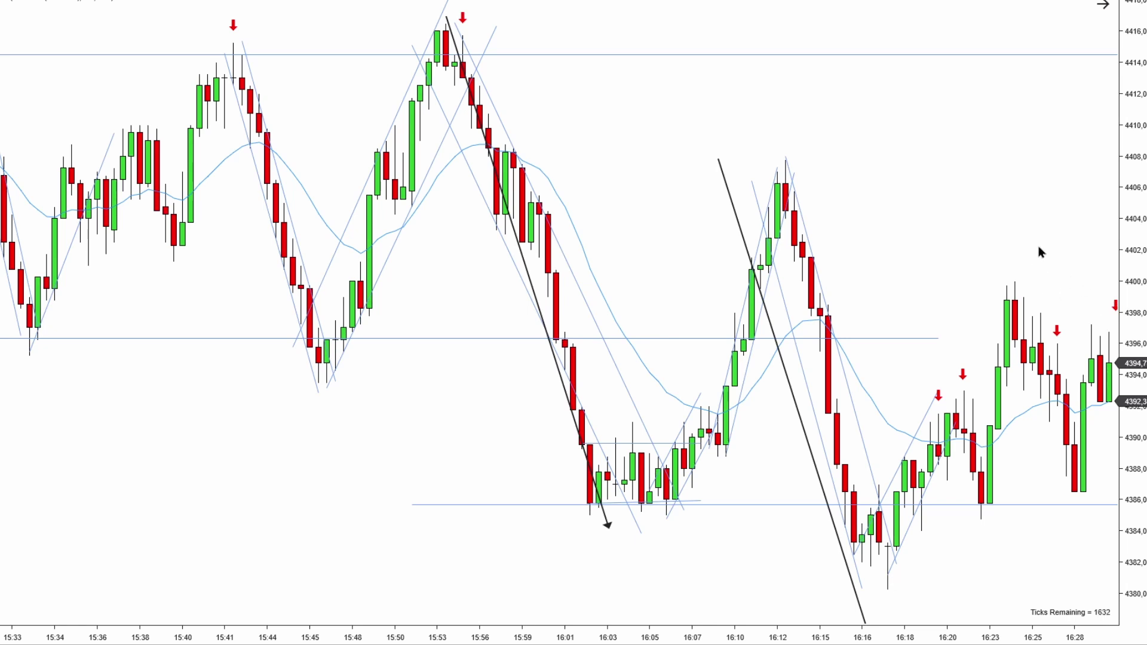
left_click_drag(445, 20, 803, 192)
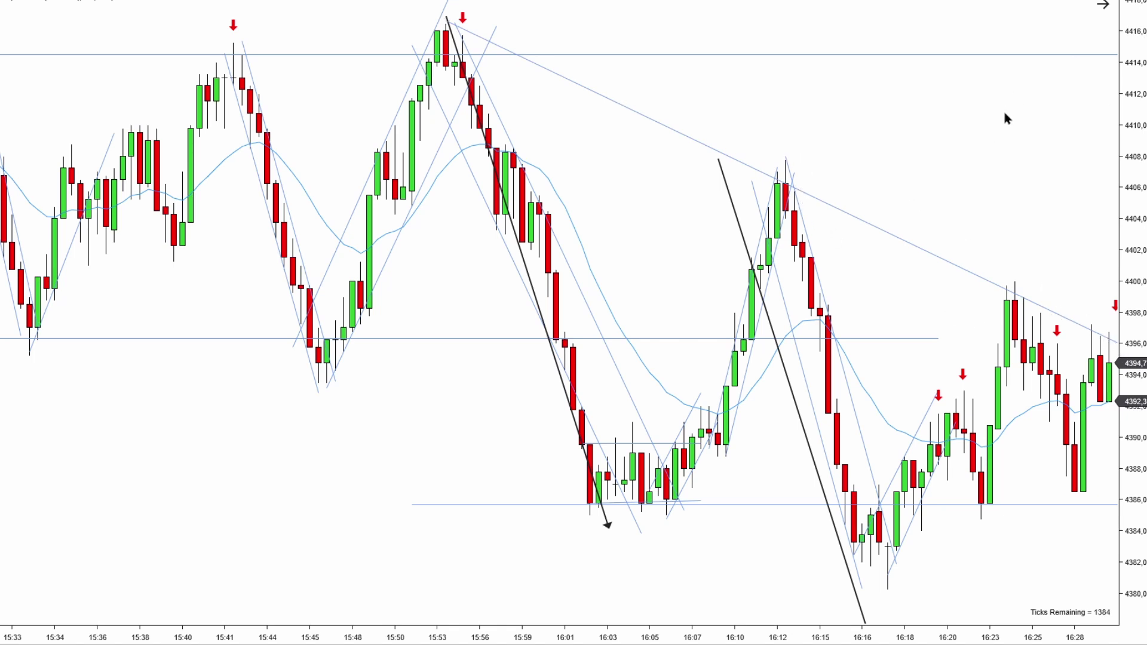
Delete both black arrow lines from the chart
scroll(1030, 115, "down", 3)
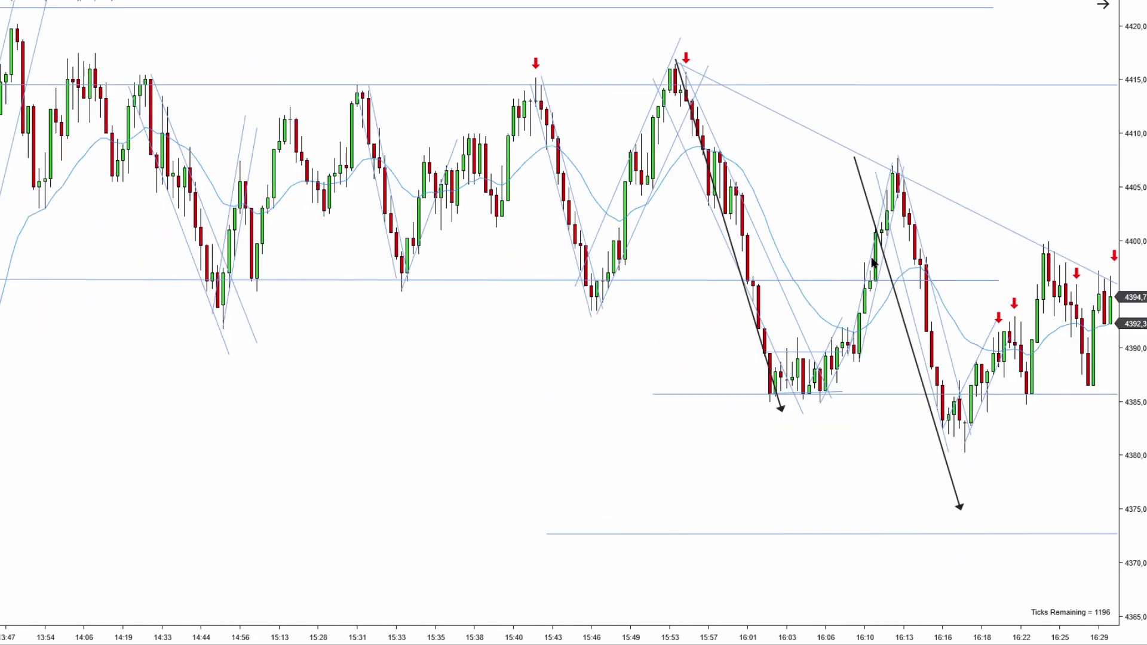
left_click(898, 310)
key("Delete")
left_click(744, 295)
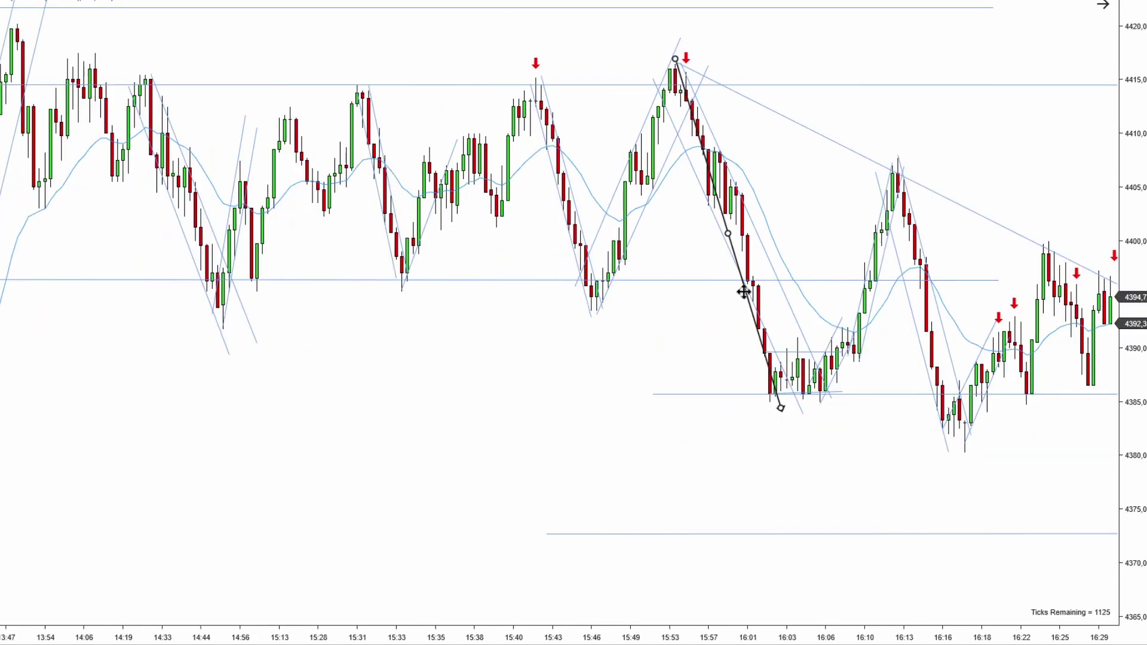
key("Delete")
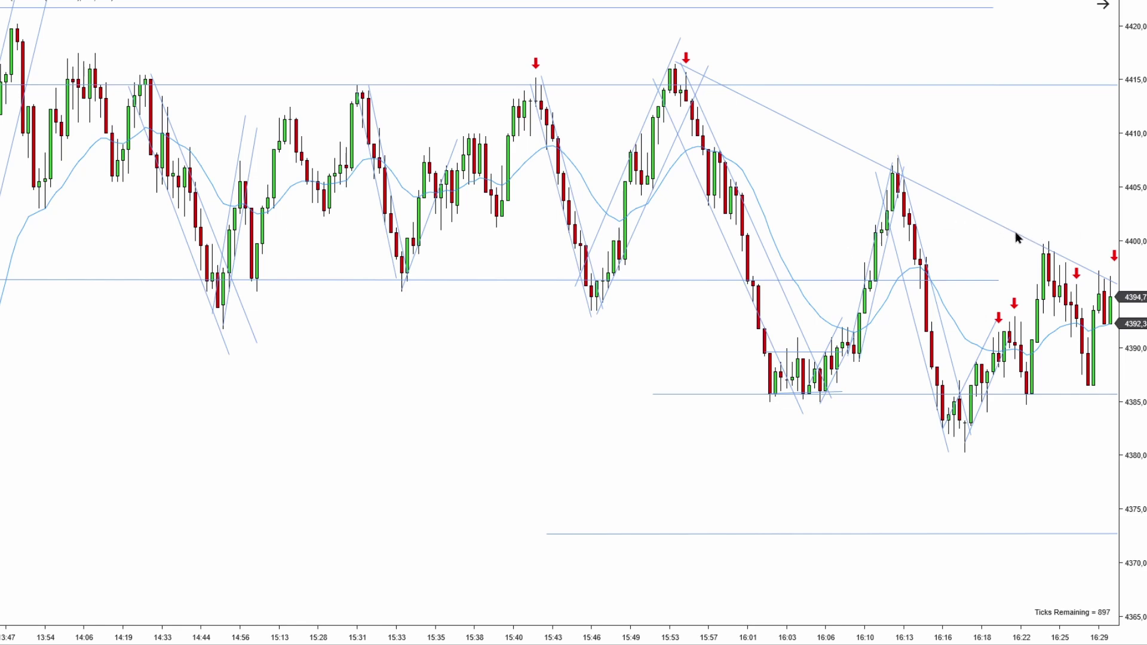
Delete the descending trend line and redraw it from the 15:53 high to the 16:12 high
scroll(1053, 221, "down", 10)
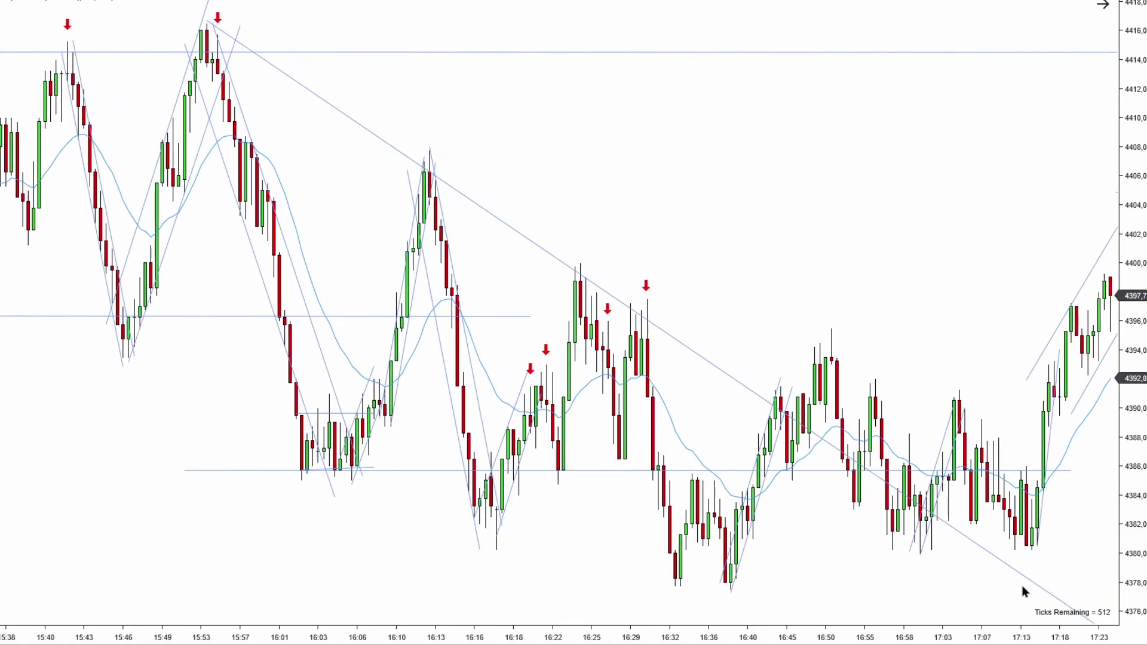
left_click_drag(717, 248, 1073, 205)
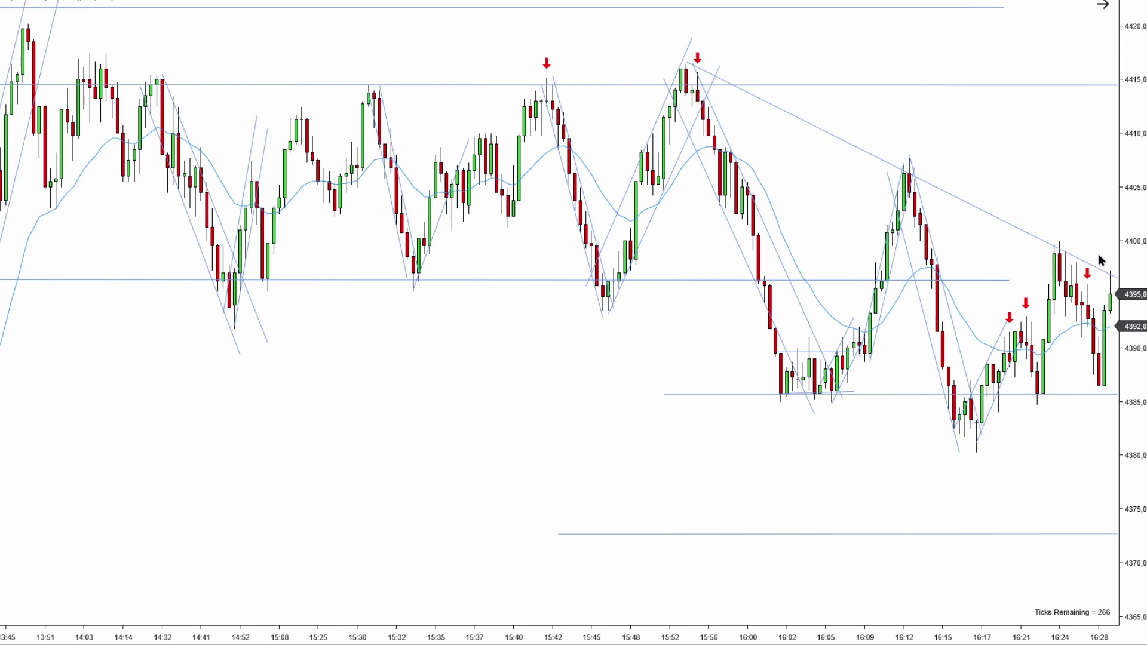
left_click(1019, 229)
key("Delete")
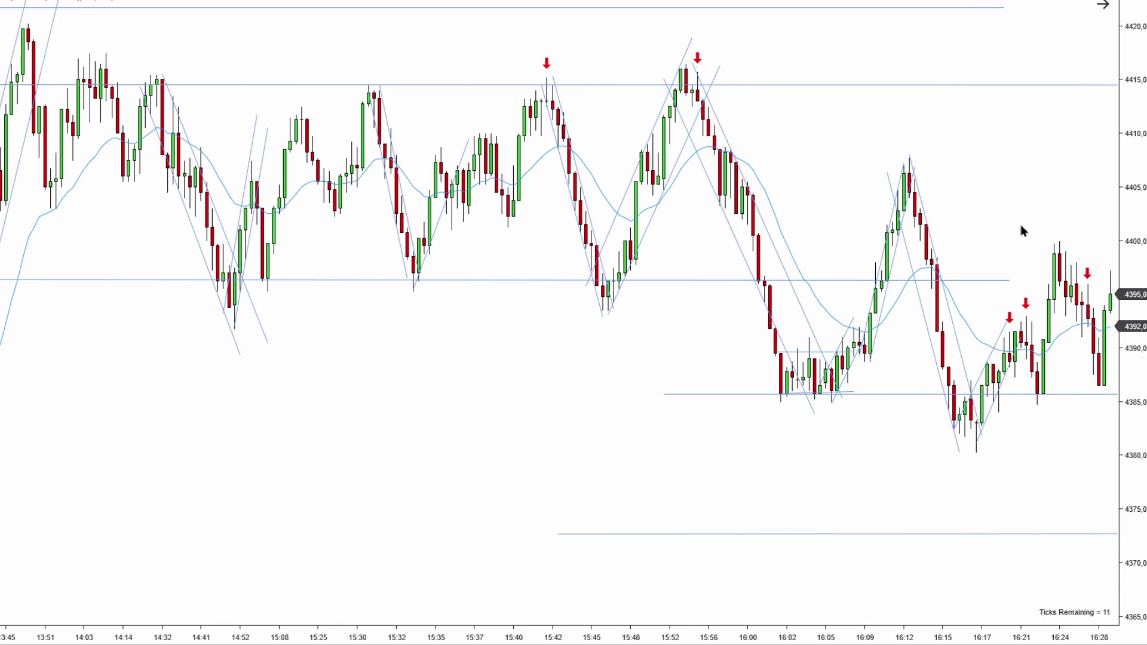
left_click_drag(1063, 220, 1050, 223)
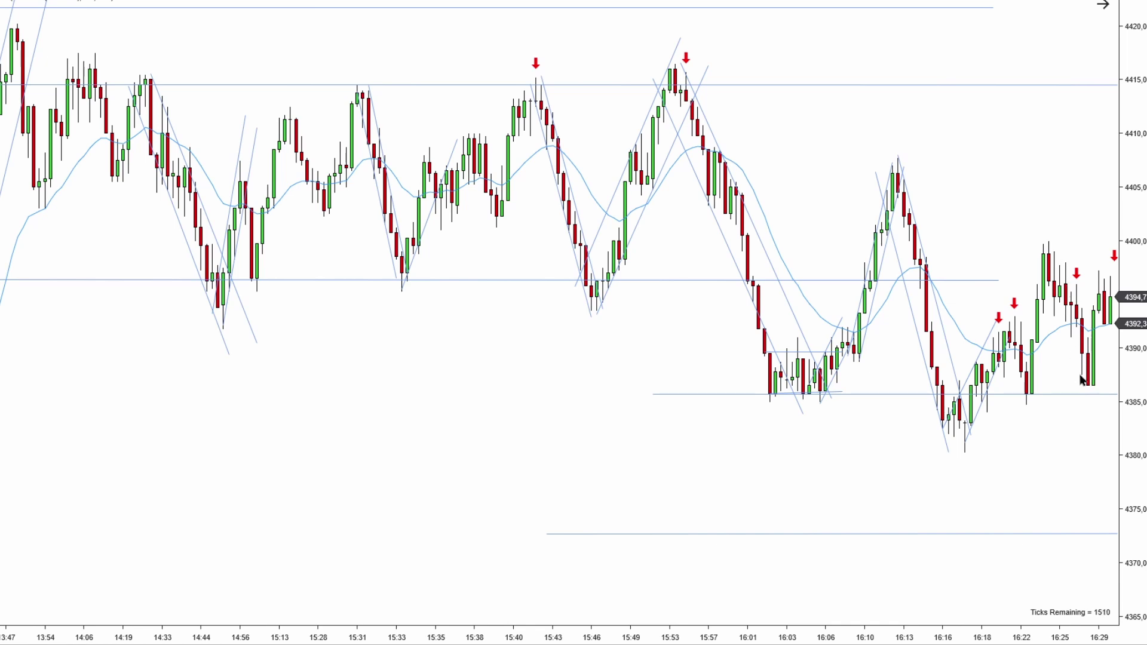
scroll(1106, 335, "down", 2)
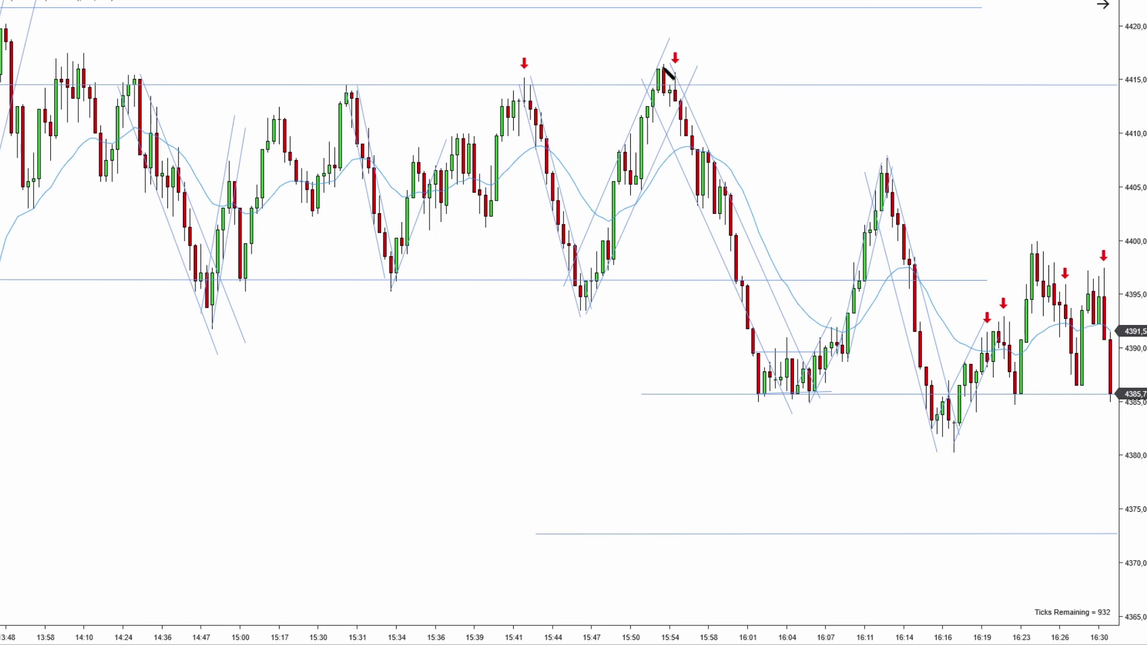
left_click_drag(658, 63, 877, 170)
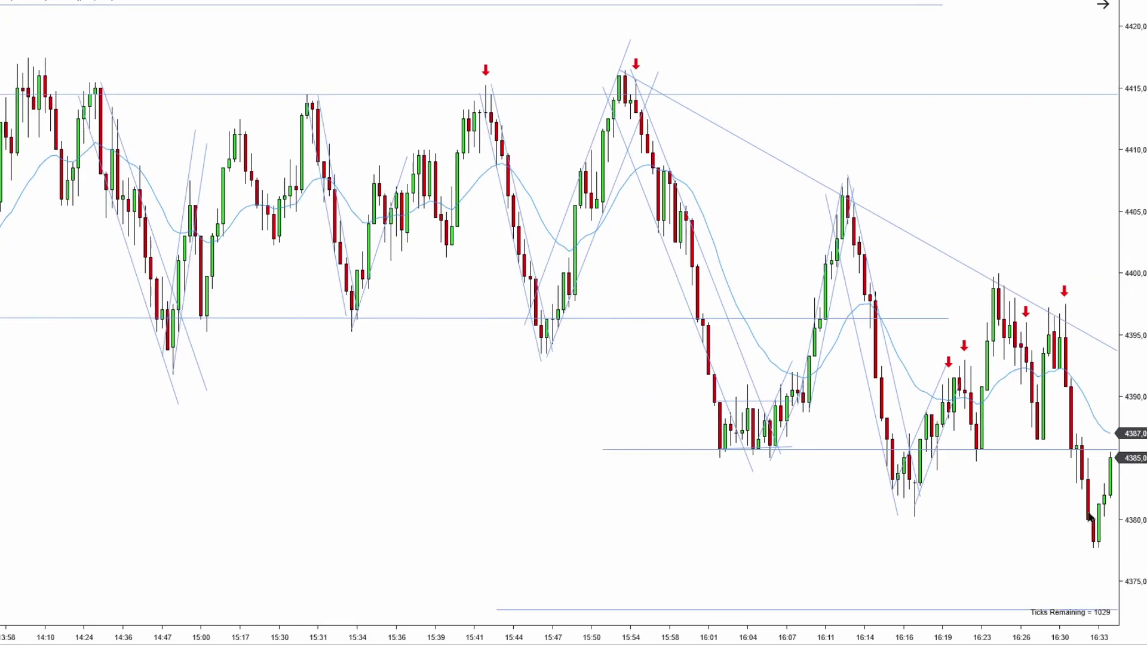
mouse_move(621, 72)
left_mouse_down()
mouse_move(739, 499)
mouse_move(724, 459)
left_mouse_up()
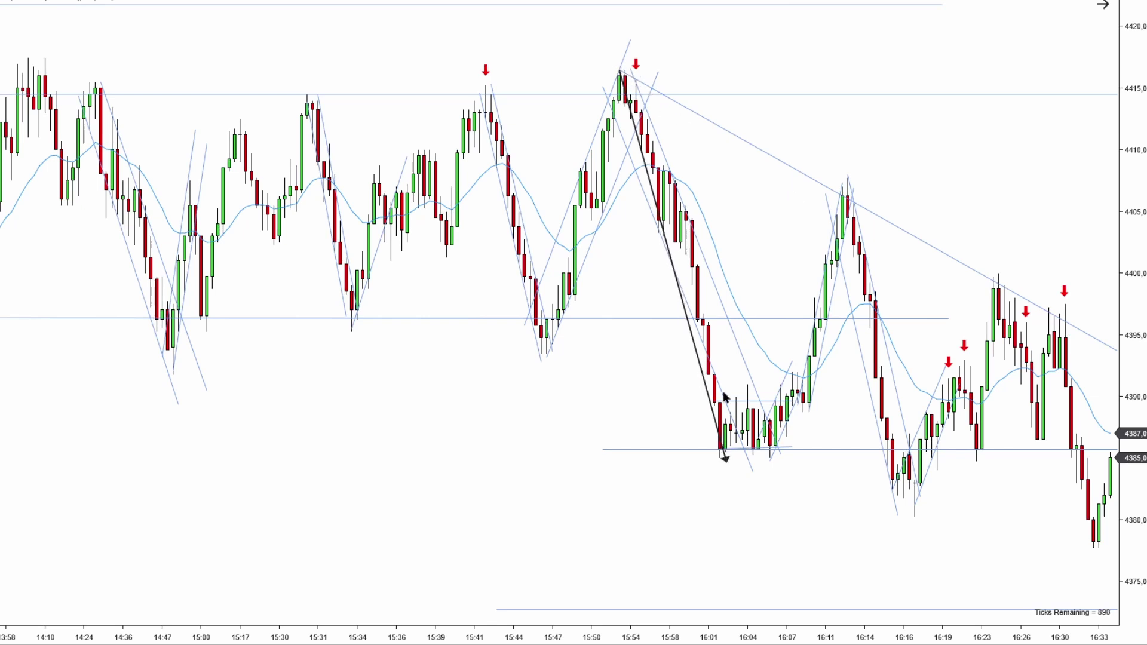
left_click_drag(699, 379, 922, 485)
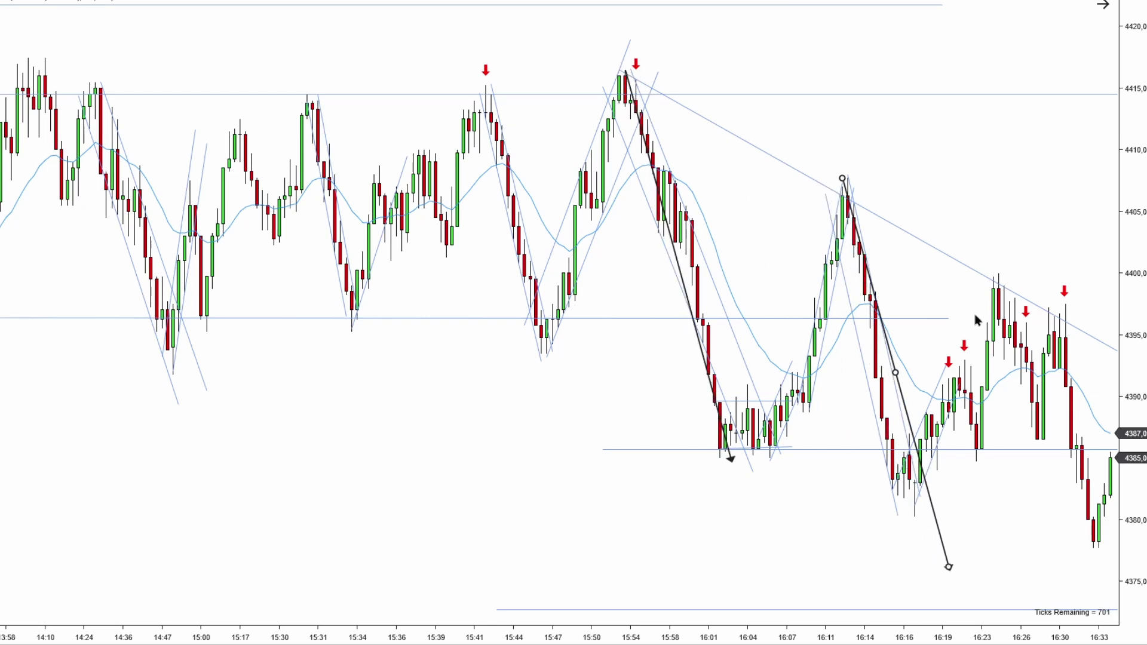
left_click(975, 320)
left_click_drag(943, 542, 948, 538)
left_click(922, 561)
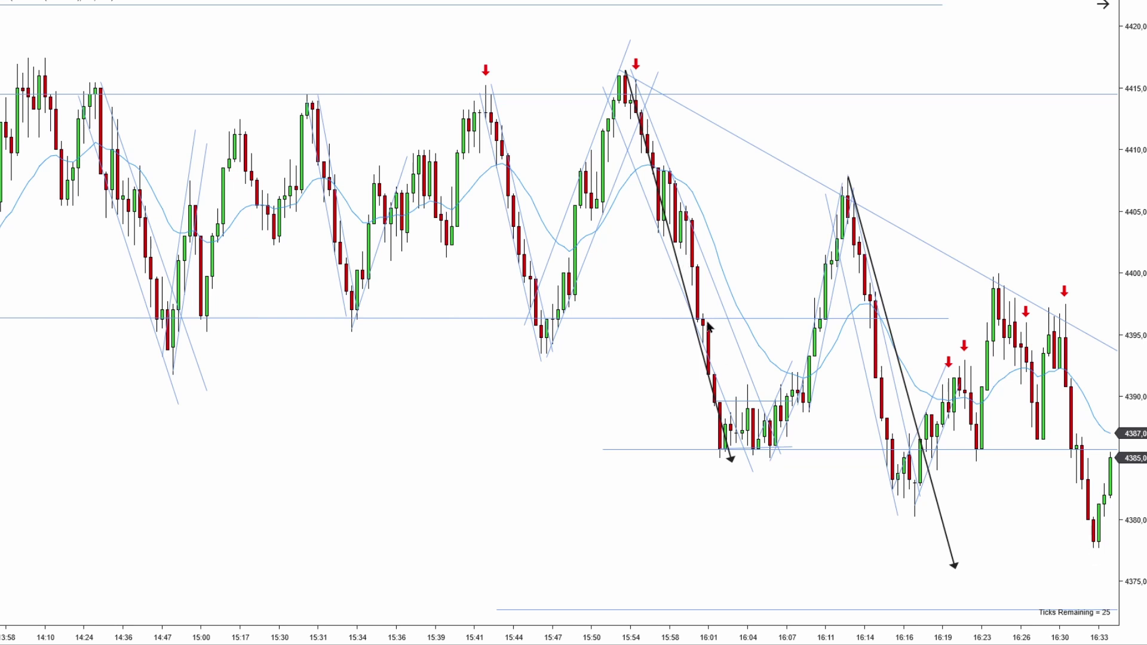
left_click(728, 457)
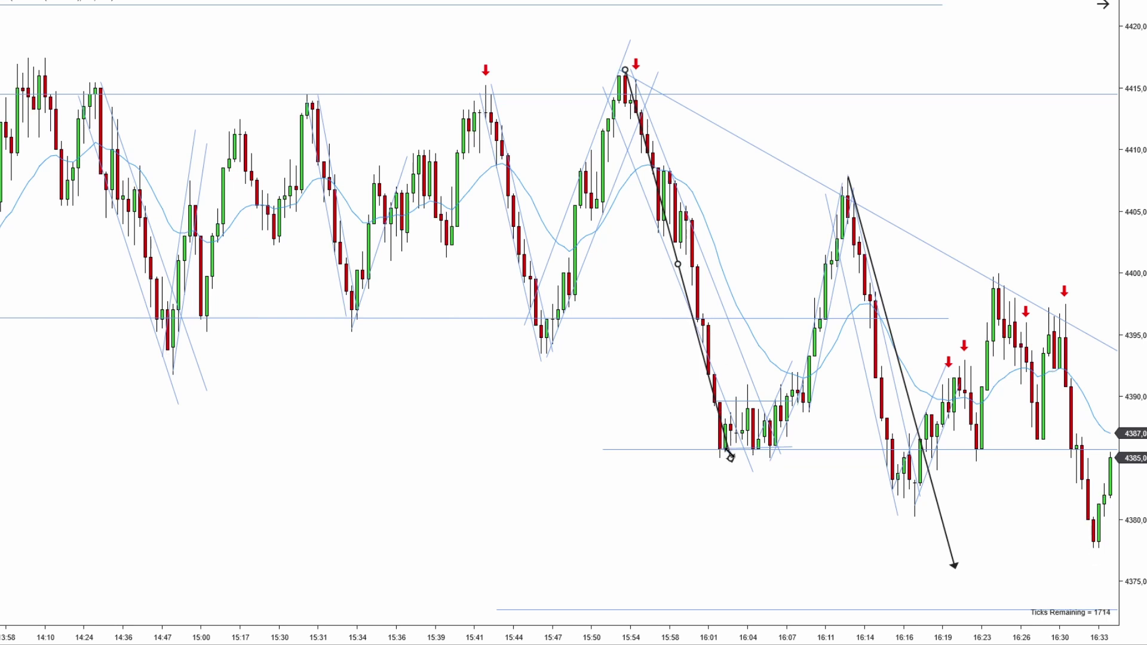
key("Delete")
left_click(907, 383)
key("Delete")
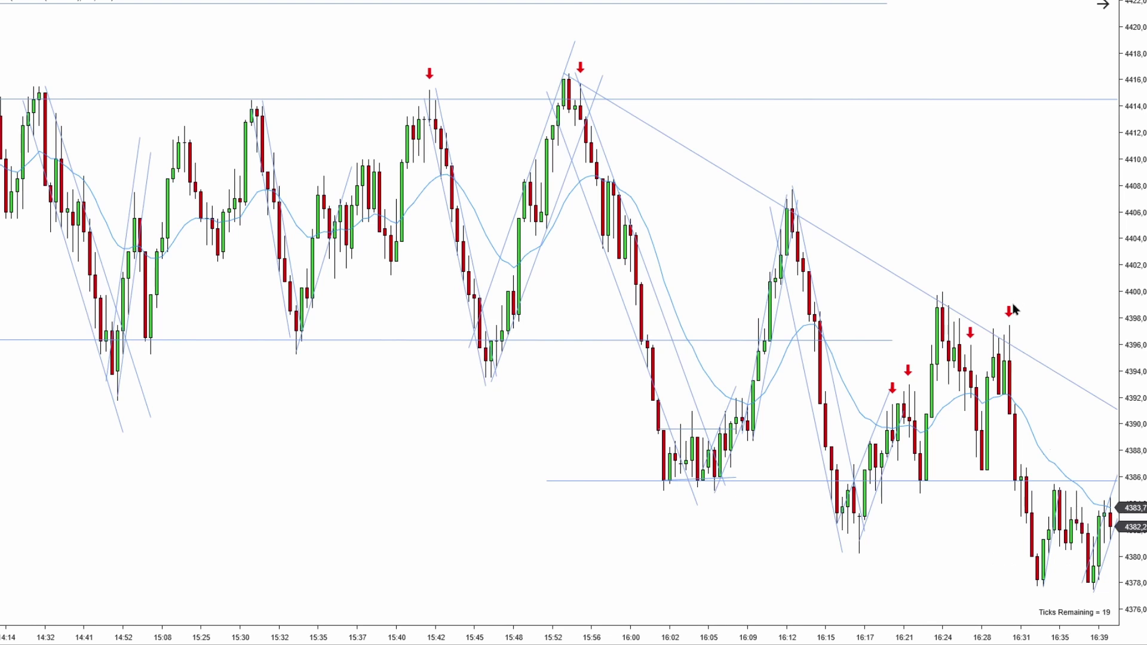
Place a red entry arrow above the 16:37 bar at the 4386 retest
left_click_drag(1017, 327, 1076, 480)
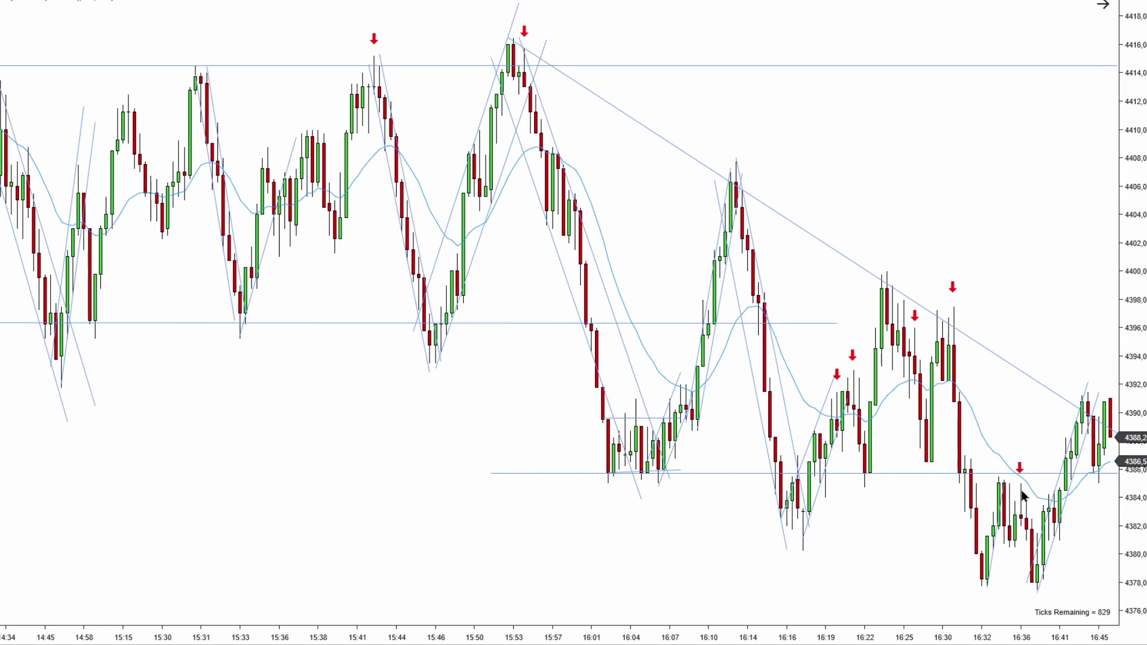
Delete the descending trend line and raise the lowest horizontal line to about 4396
left_click(1019, 383)
key("Delete")
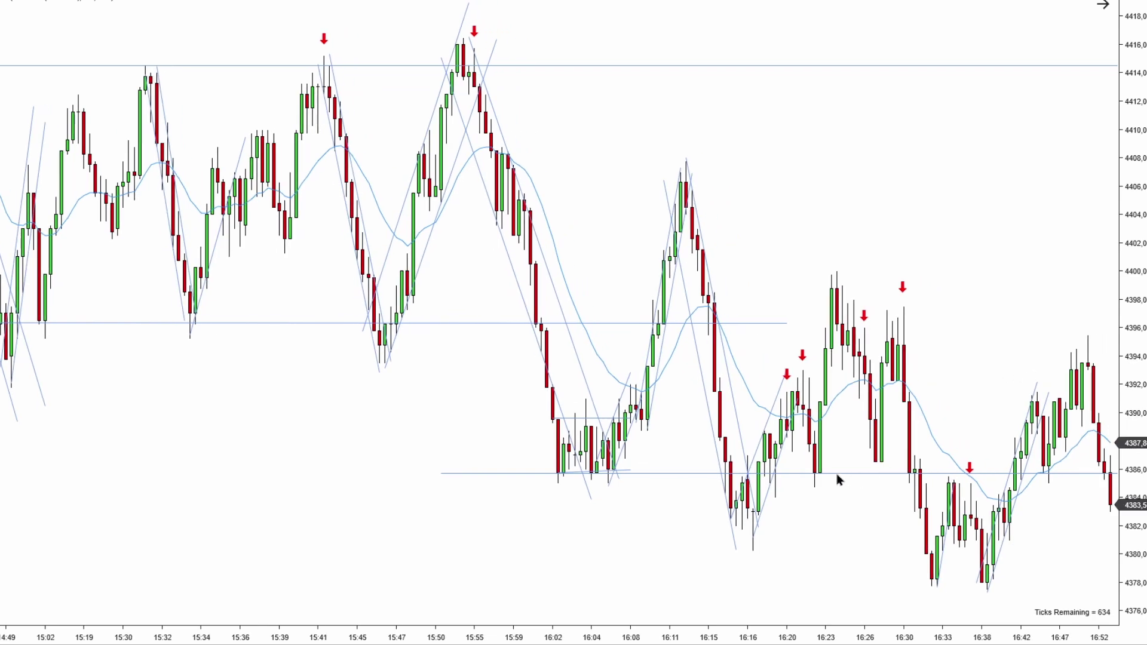
left_click_drag(1134, 246, 1115, 413)
left_click_drag(853, 522, 980, 321)
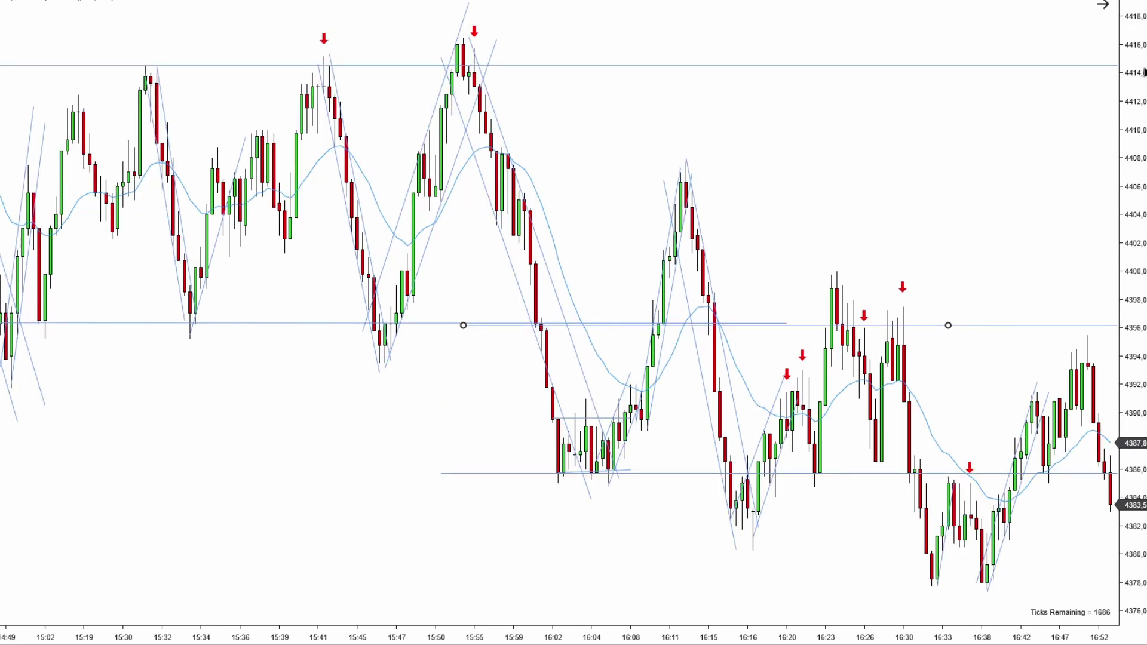
left_click(998, 361)
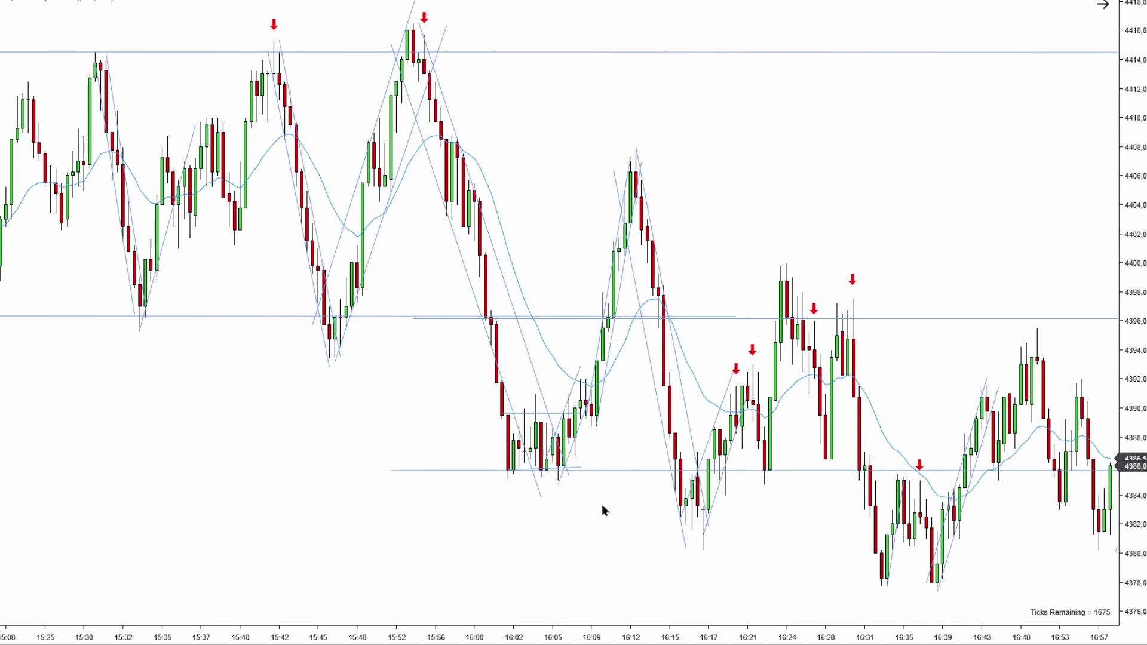
Autoscale the price axis and place a horizontal support line at about 4380.5
left_click_drag(1130, 179, 1130, 187)
scroll(496, 436, "up", 5)
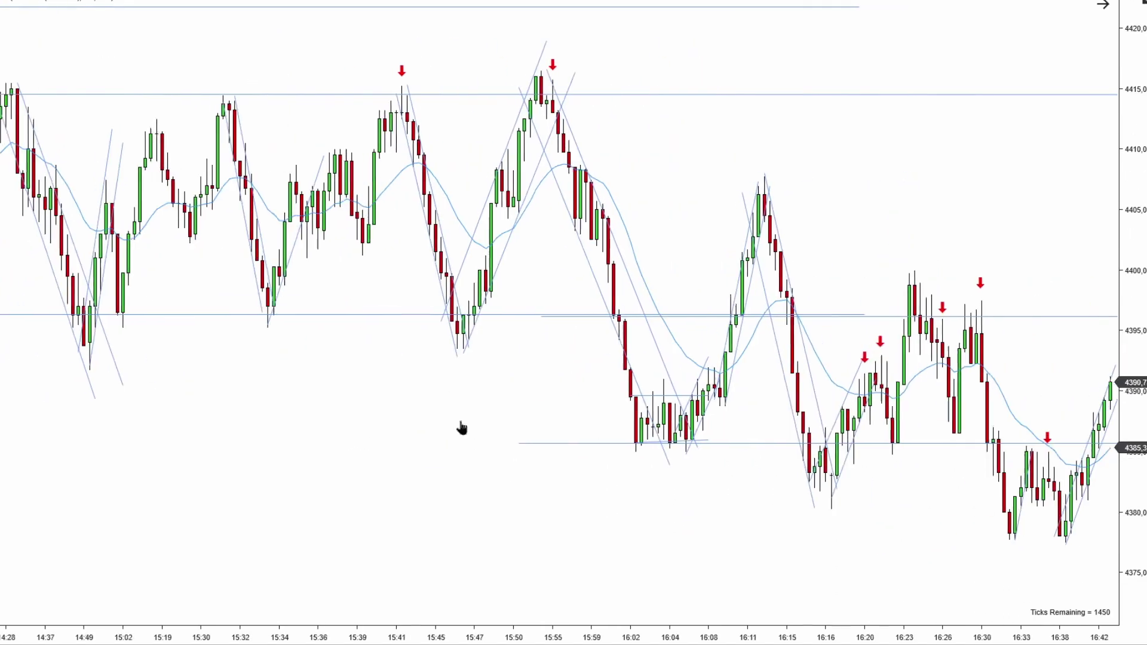
scroll(689, 221, "down", 5)
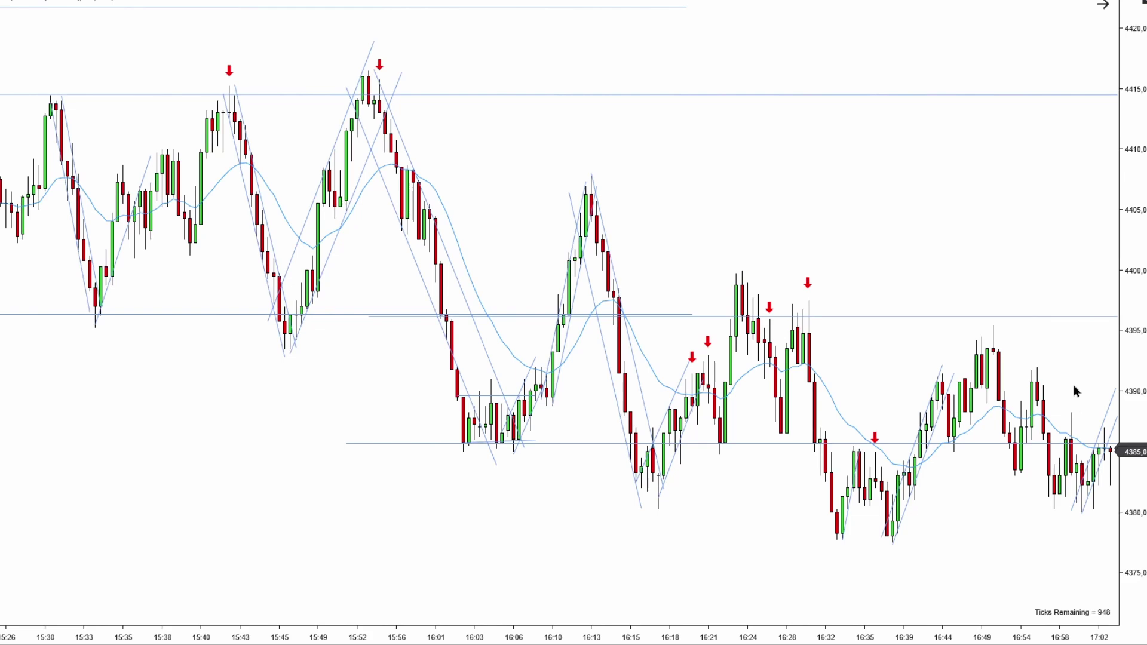
scroll(1016, 383, "down", 3)
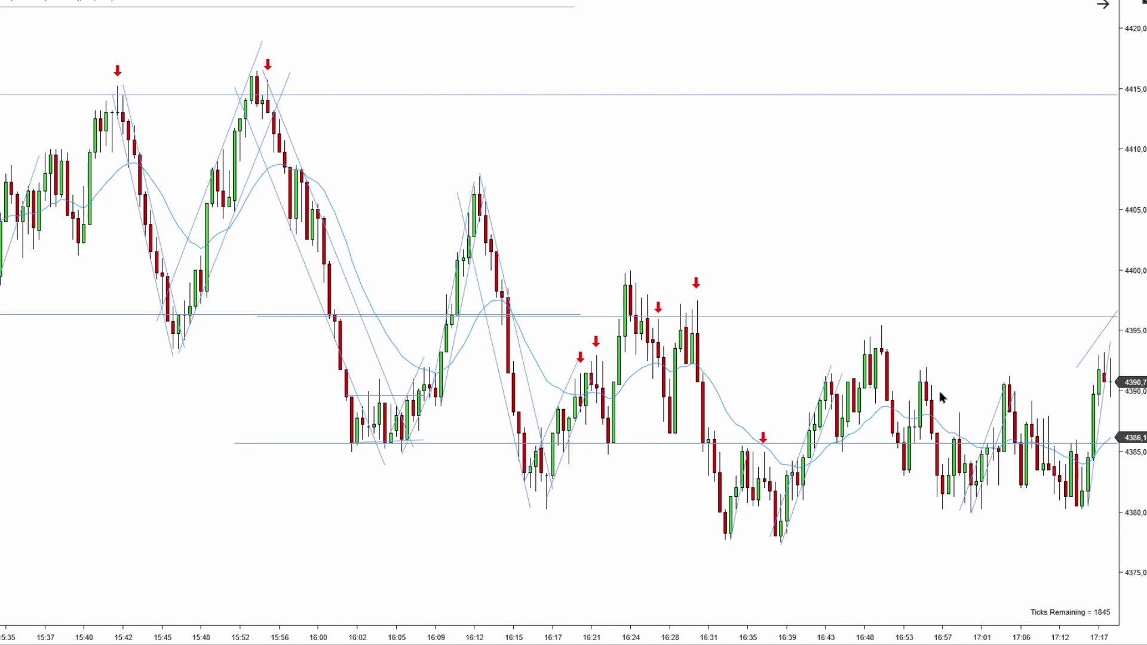
double_click(1137, 4)
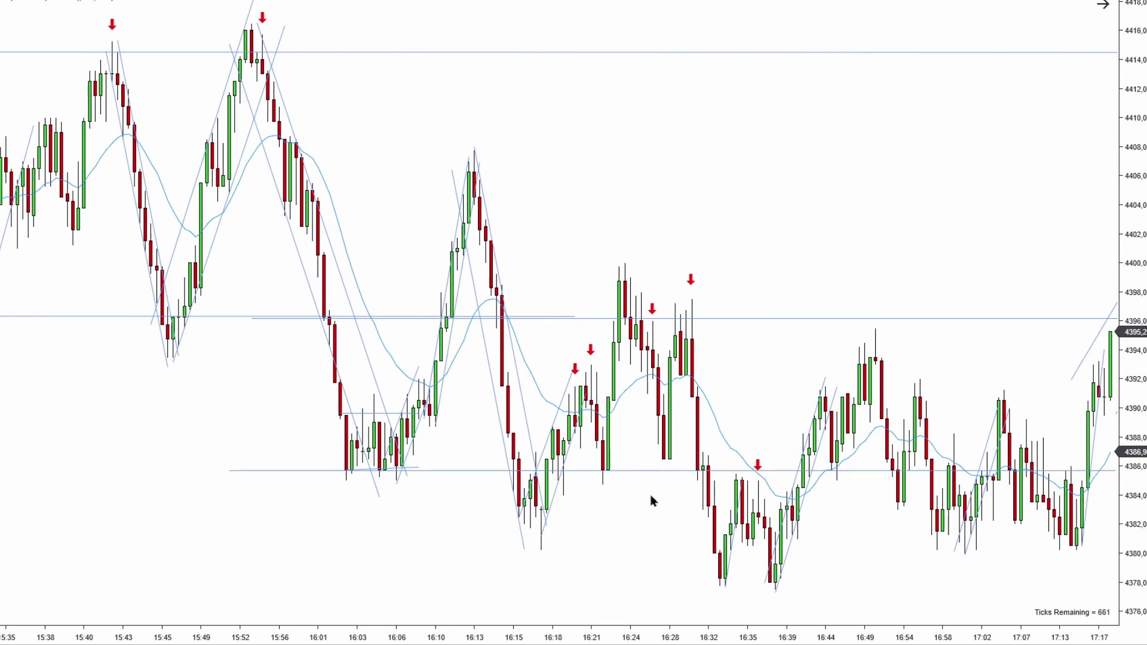
left_click(678, 545)
left_click(882, 461)
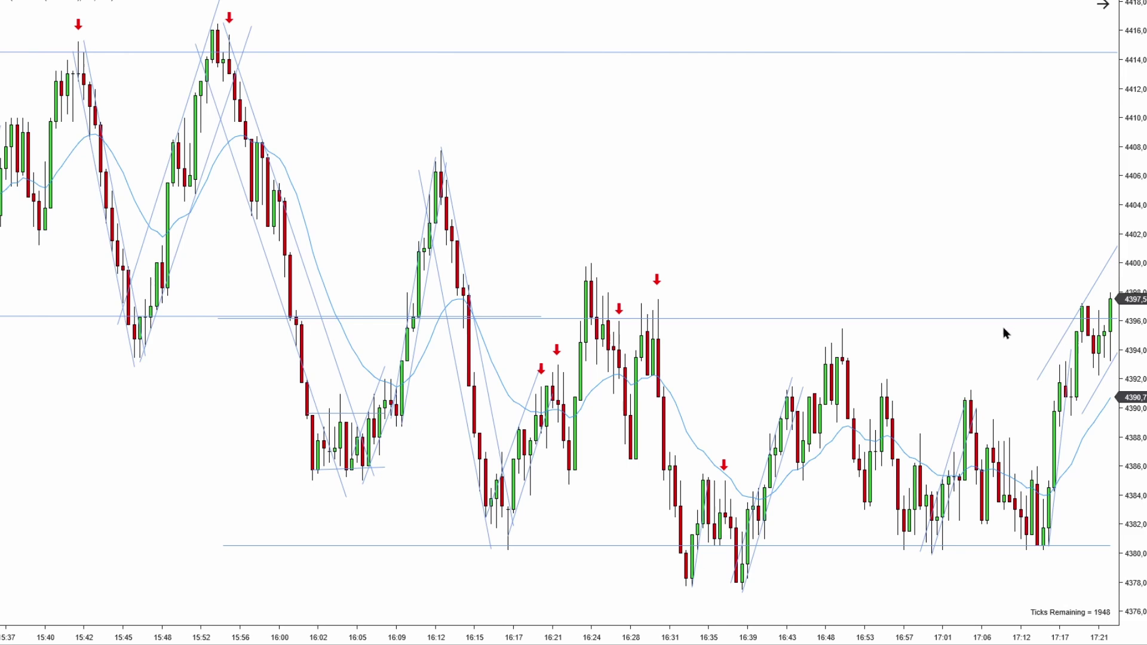
Lower the long horizontal line to about 4394 and move the green up-arrow under the 17:33 low
left_click_drag(1006, 319, 987, 355)
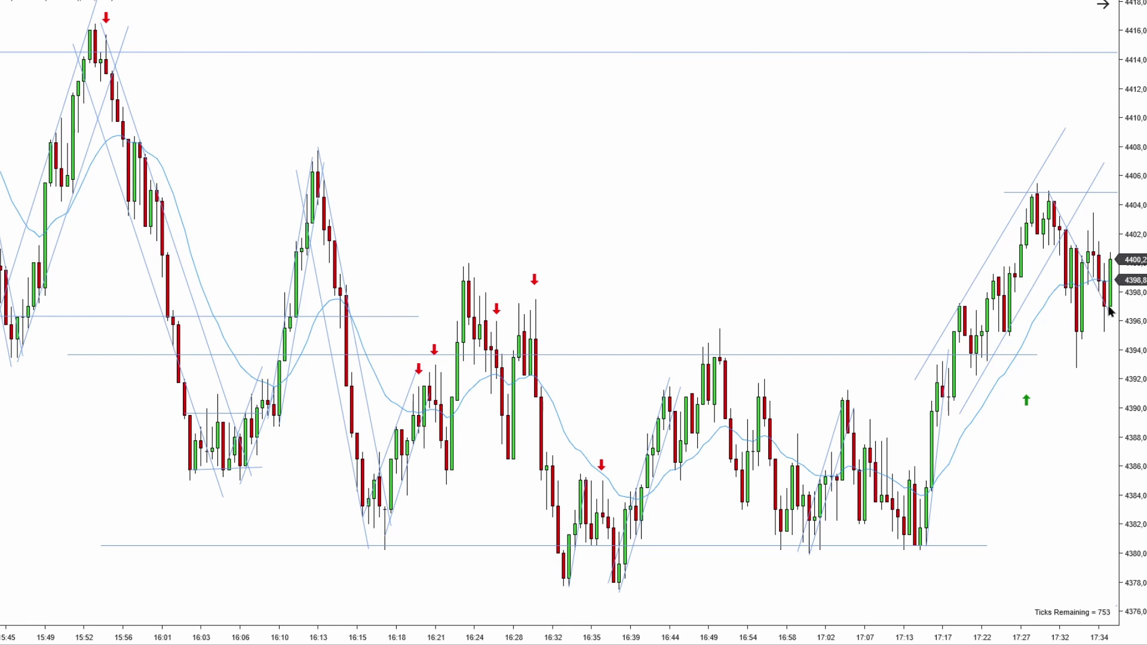
mouse_move(1026, 400)
left_mouse_down()
mouse_move(1083, 374)
mouse_move(1112, 318)
left_mouse_up()
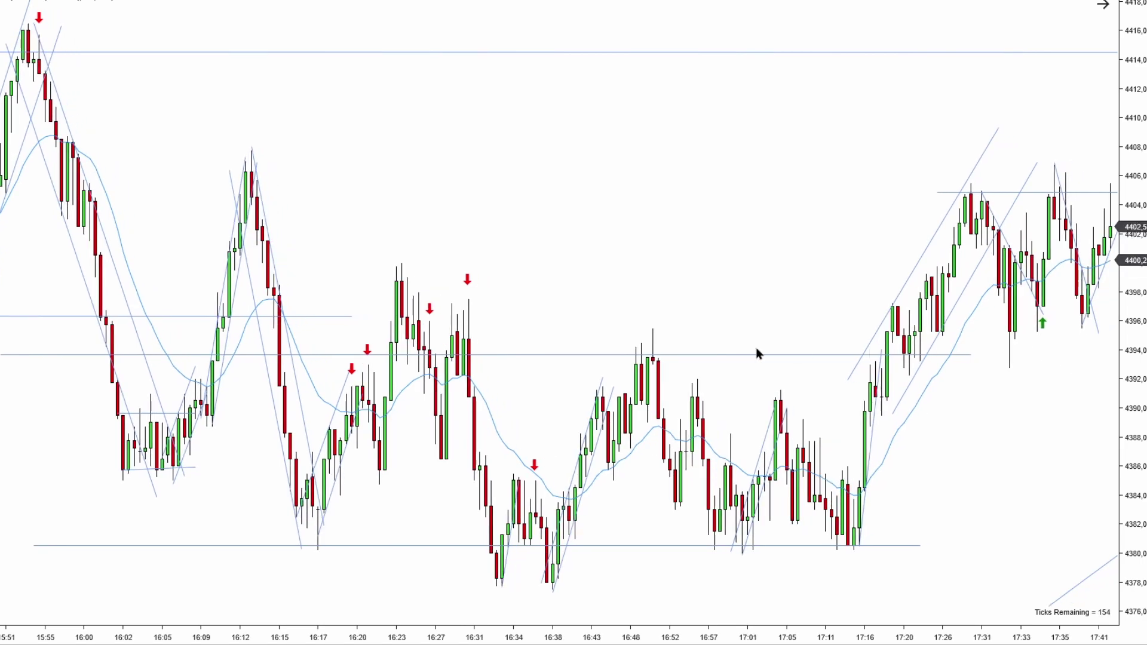
Settle the long horizontal line at about 4395
left_click_drag(756, 354, 978, 332)
left_click(1067, 348)
left_click(1068, 267)
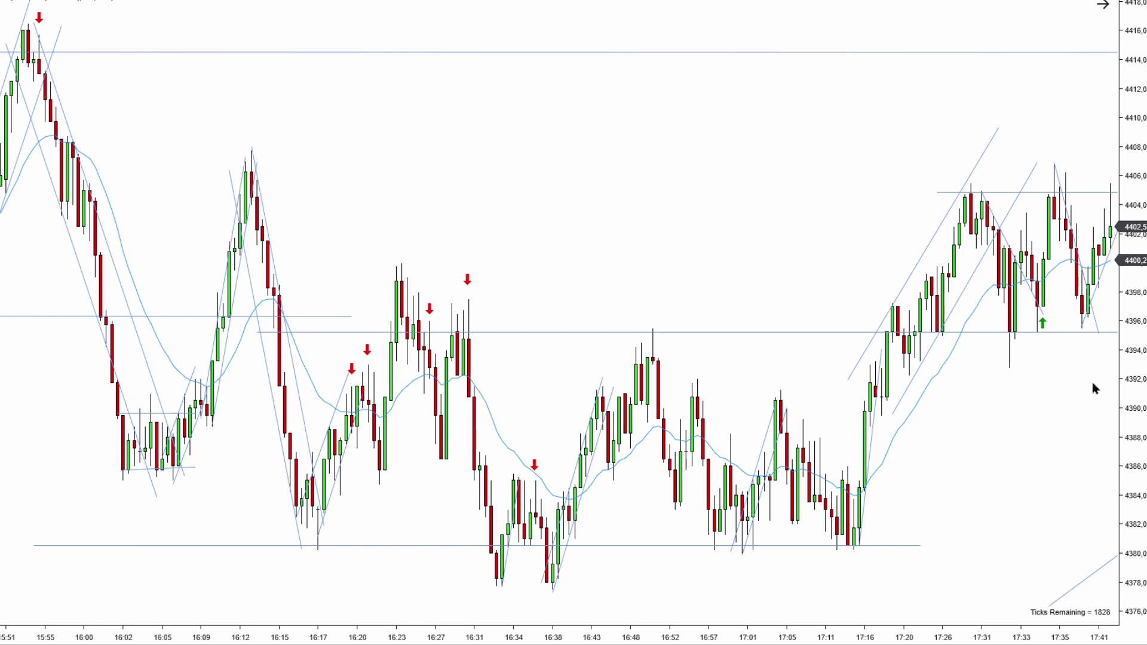
Nudge the short falling trend line near 17:35 slightly left and down
left_click(1082, 263)
left_click_drag(1082, 263, 1103, 226)
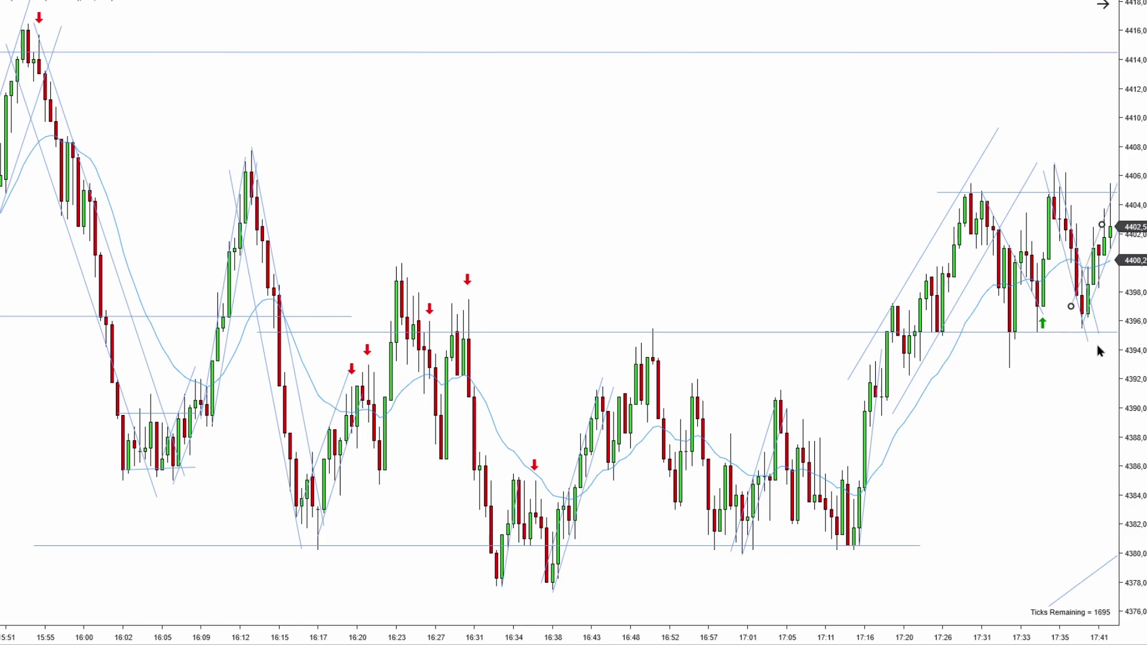
left_click(1103, 287)
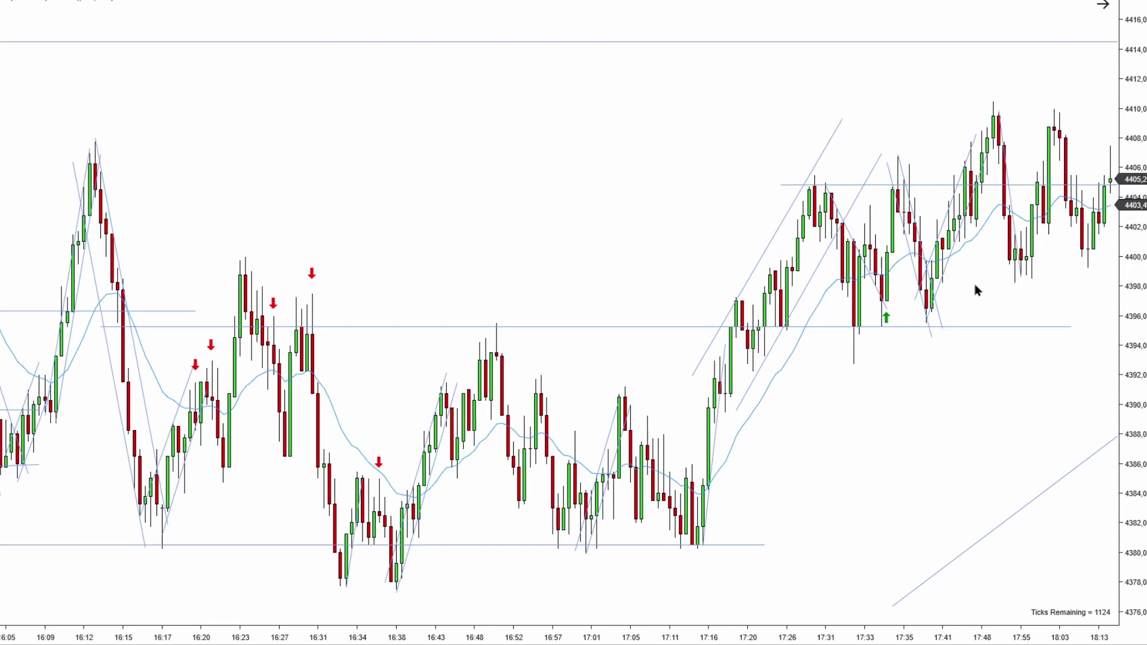
Draw a rising trend channel across the 17:20–18:13 swing and nudge its lower line down slightly
left_click_drag(720, 394, 871, 329)
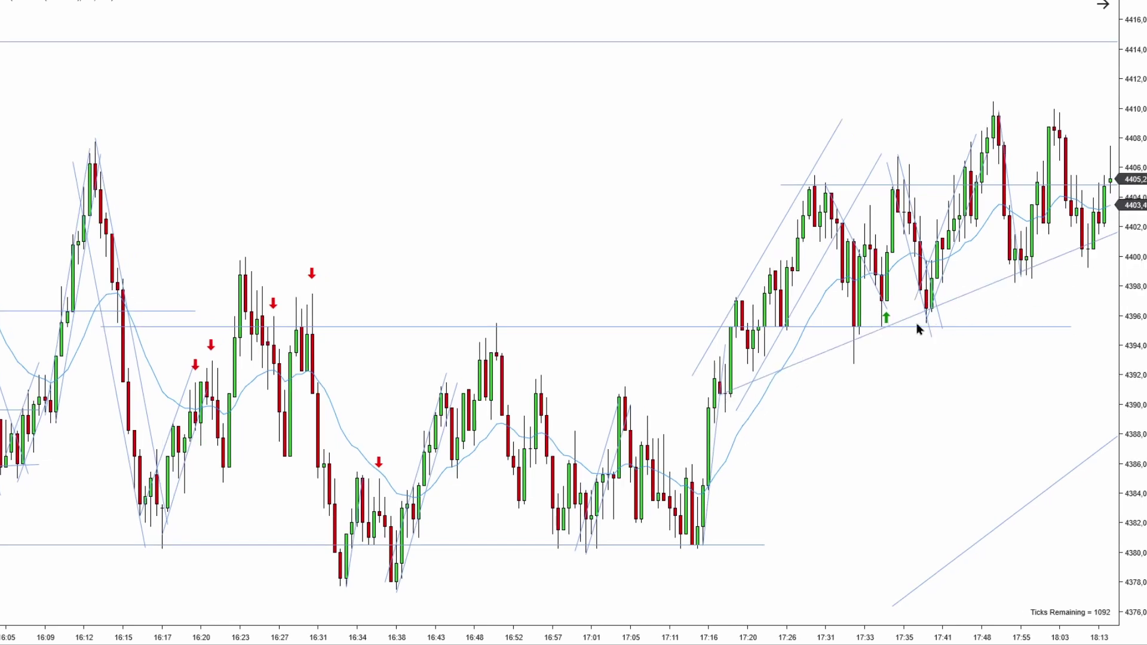
left_click_drag(968, 293, 924, 129)
left_click(916, 456)
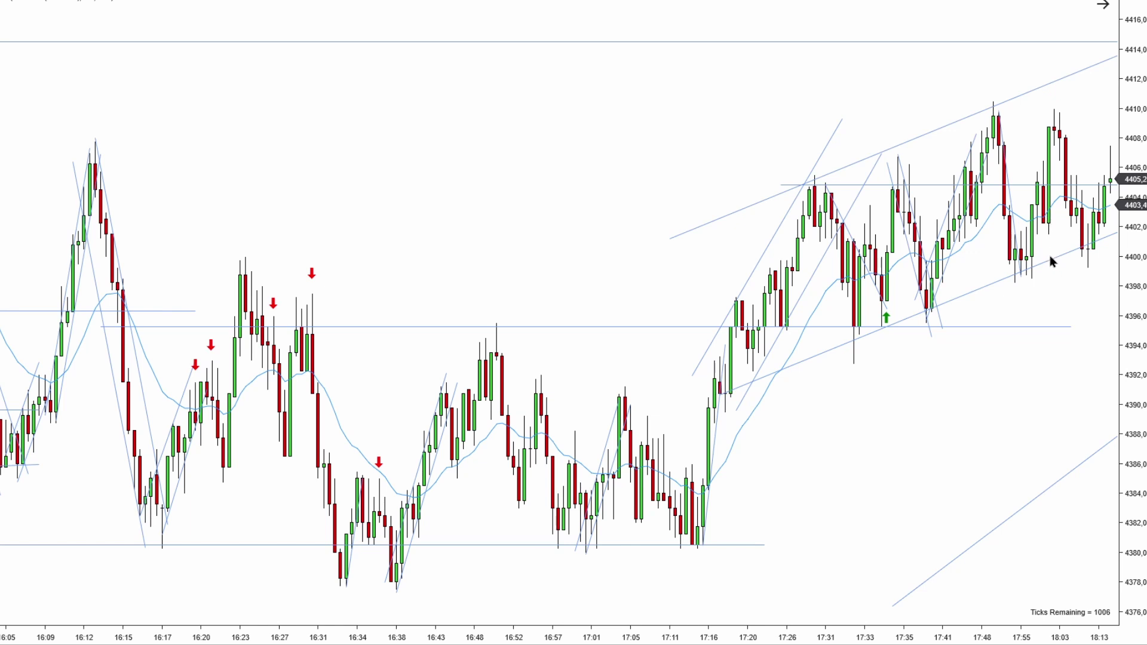
left_click_drag(1053, 261, 1052, 270)
left_click(1005, 320)
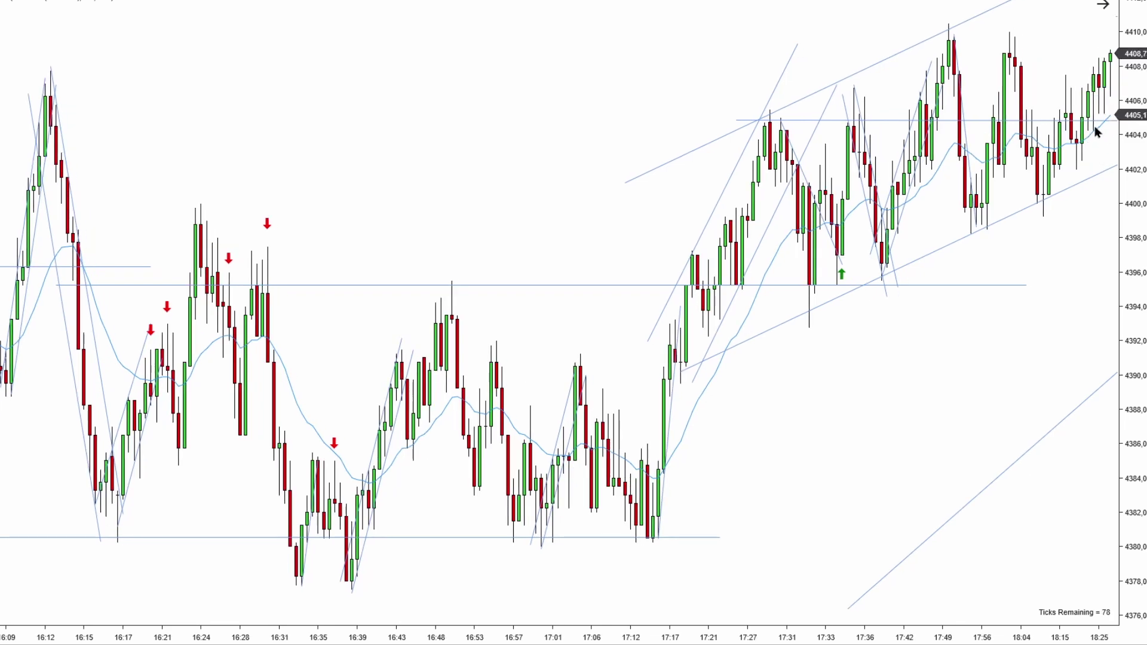
scroll(1099, 131, "up", 3)
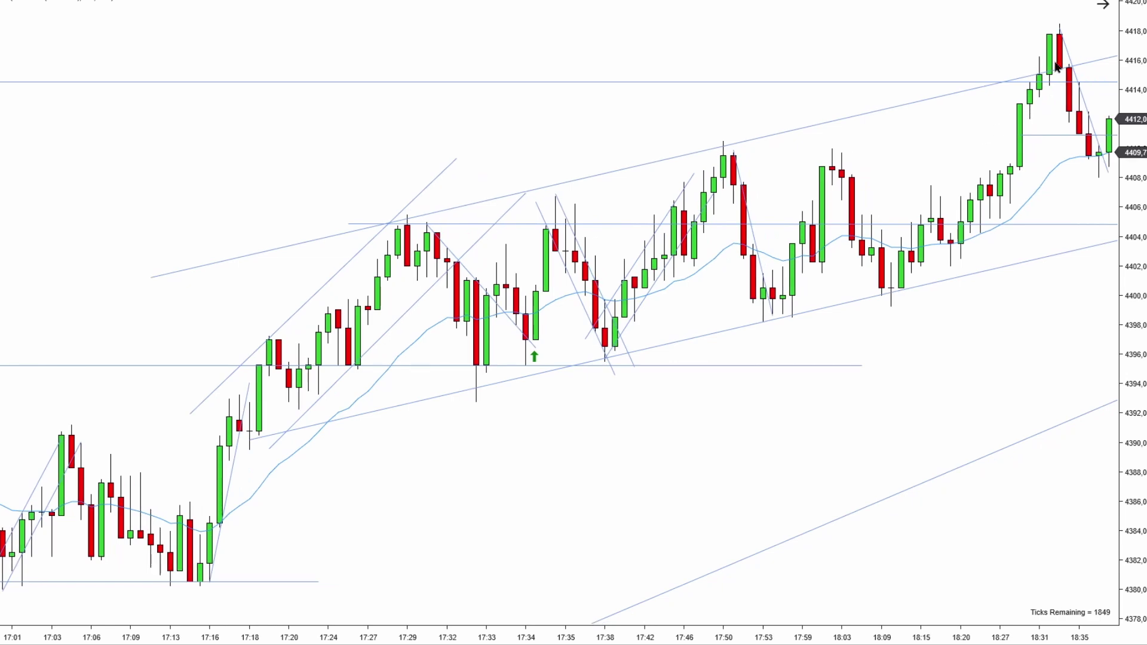
scroll(1058, 49, "down", 8)
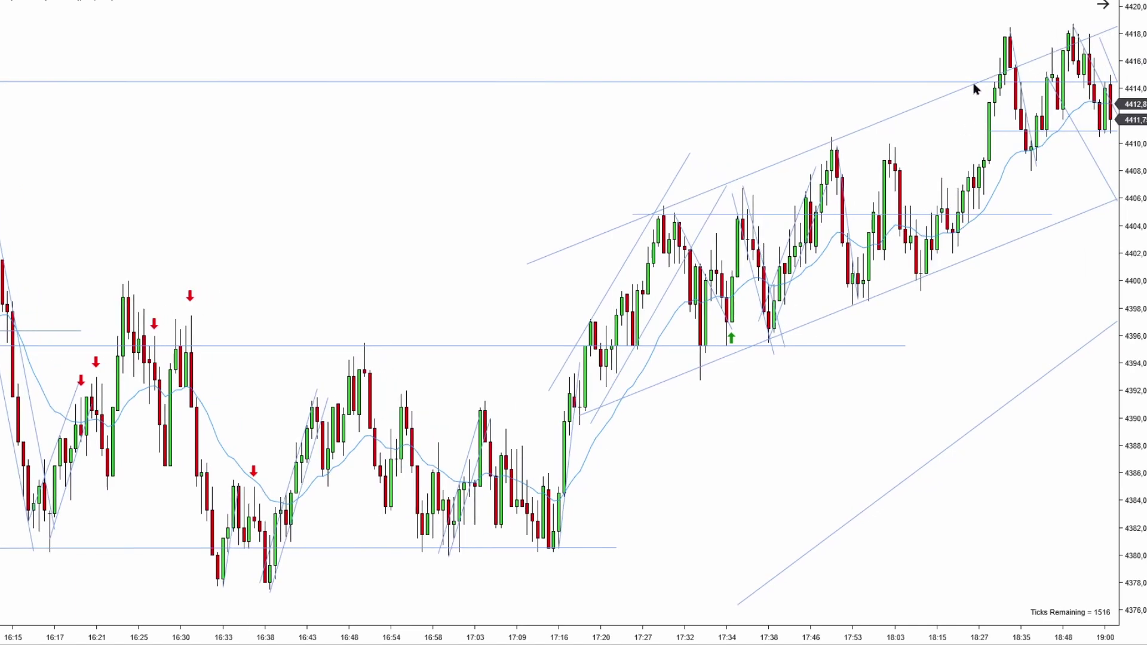
Delete the upper and lower lines of the old rising channel
left_click(953, 99)
key("Delete")
left_click(1012, 242)
key("Delete")
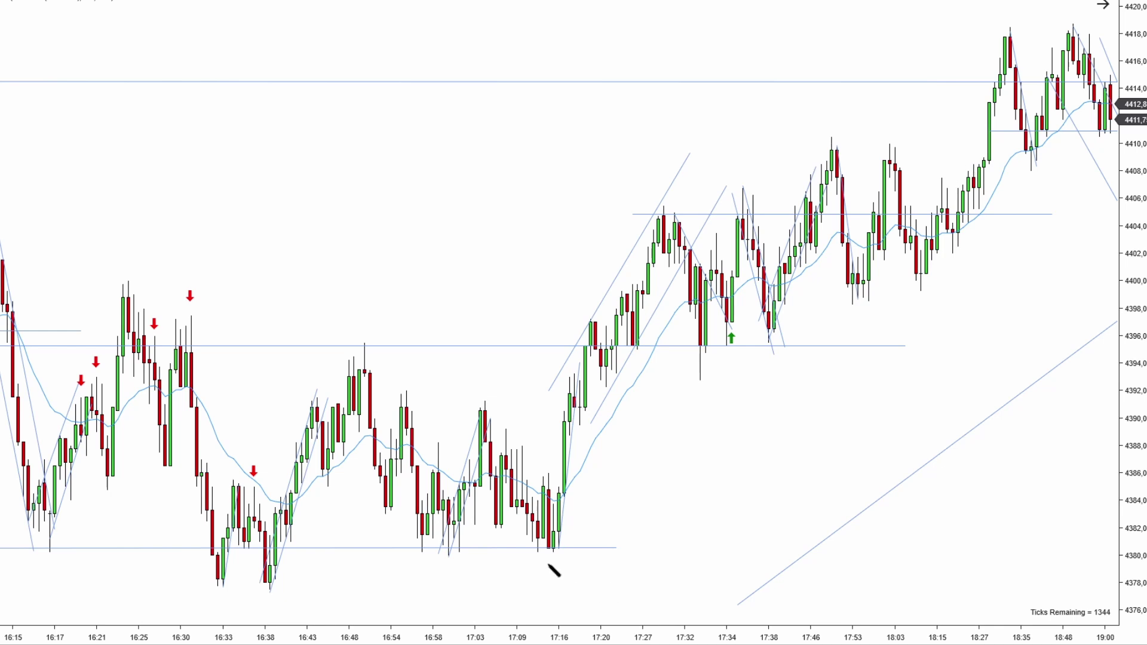
Draw a wider trend channel from the 17:16 low with its upper line above the highs
left_click_drag(549, 552, 902, 292)
left_click(851, 302)
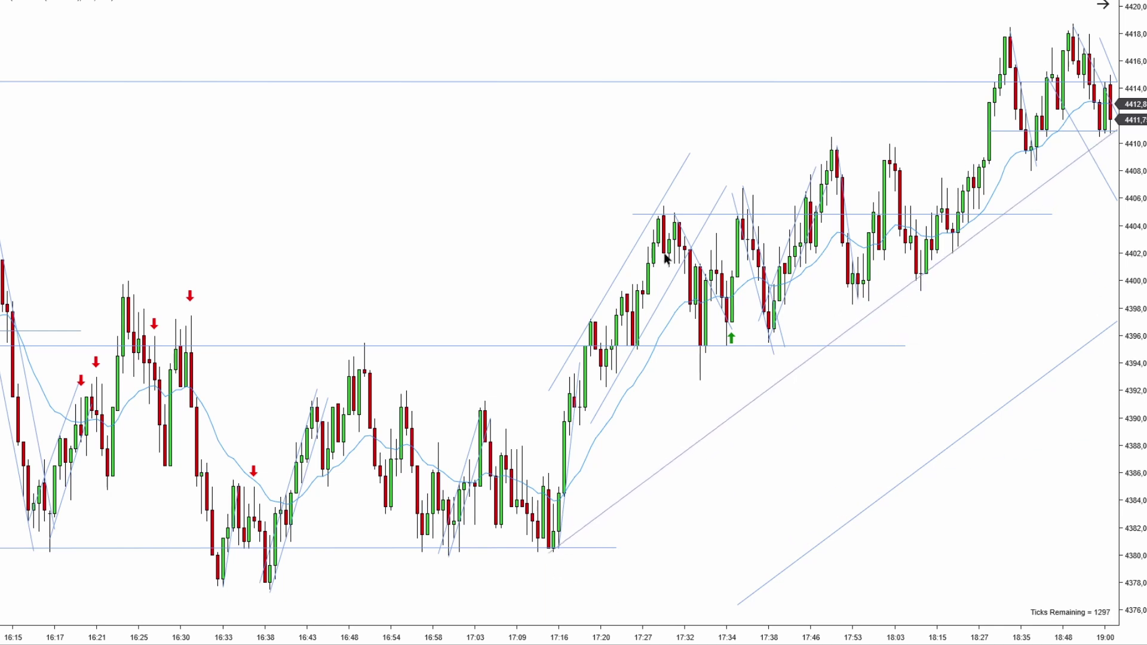
left_click(804, 375)
left_click_drag(805, 376, 674, 203)
left_click(678, 222)
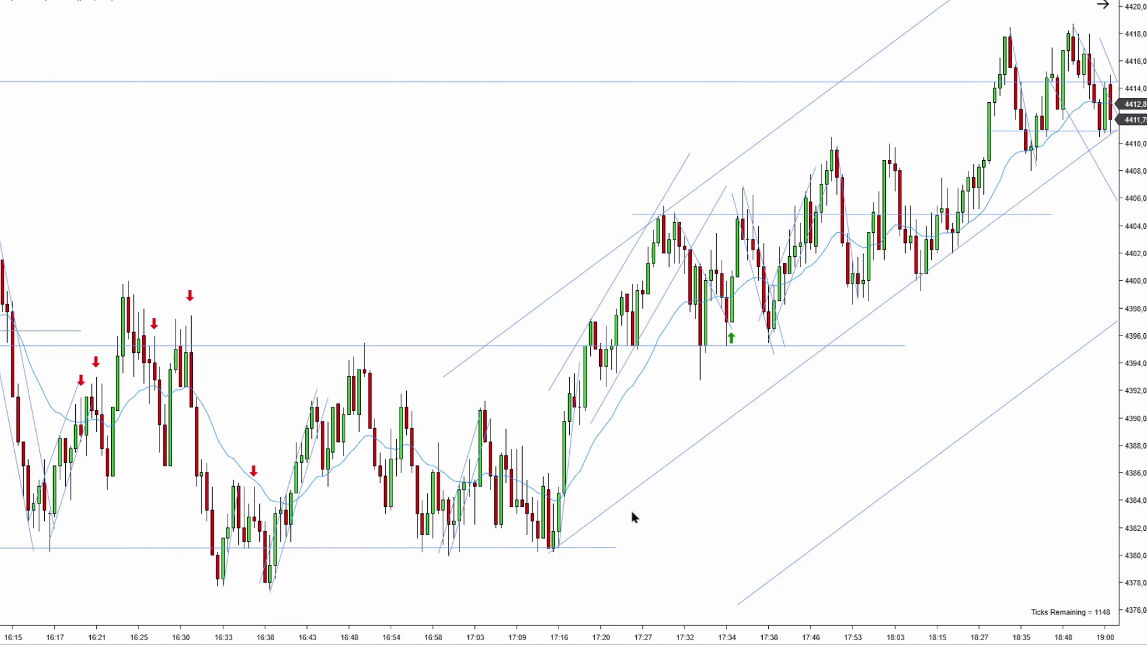
Draw two steeper test trend lines from the 17:16 low, then delete them
left_click_drag(554, 547, 733, 321)
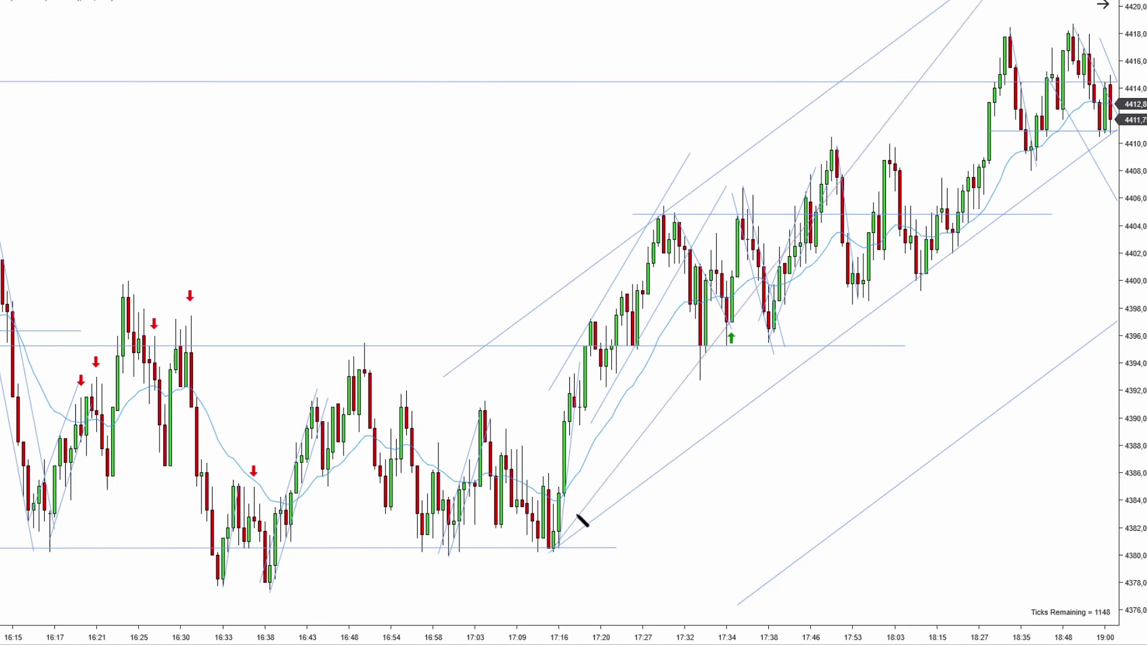
mouse_move(564, 542)
left_mouse_down()
mouse_move(764, 383)
mouse_move(801, 296)
left_mouse_up()
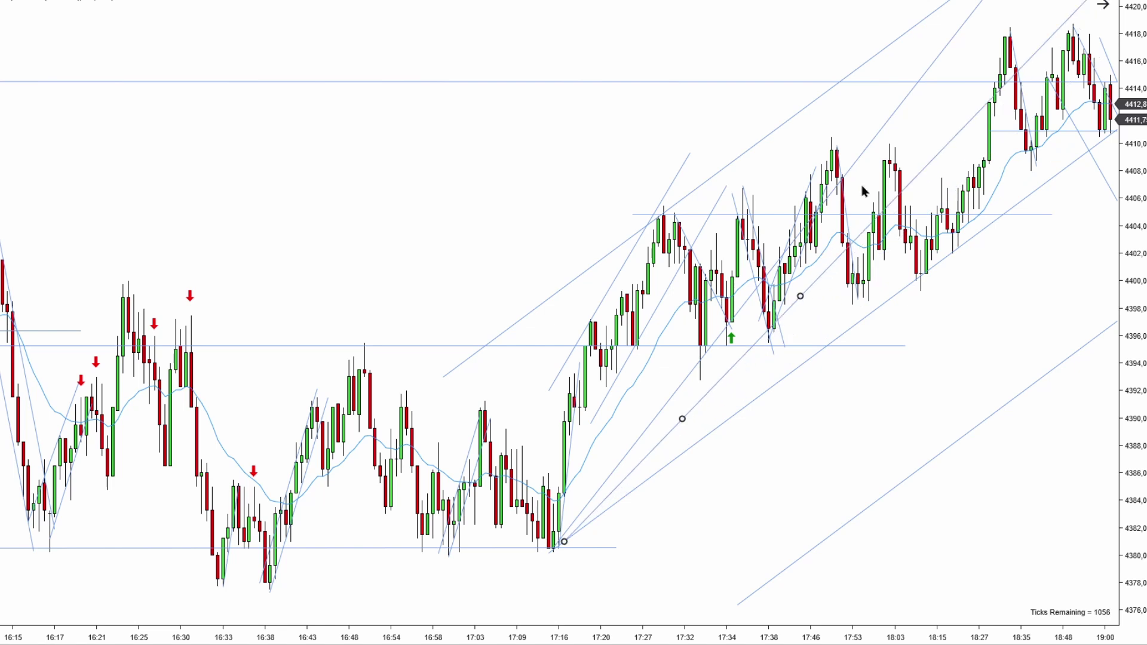
key("Delete")
left_click(873, 141)
key("Delete")
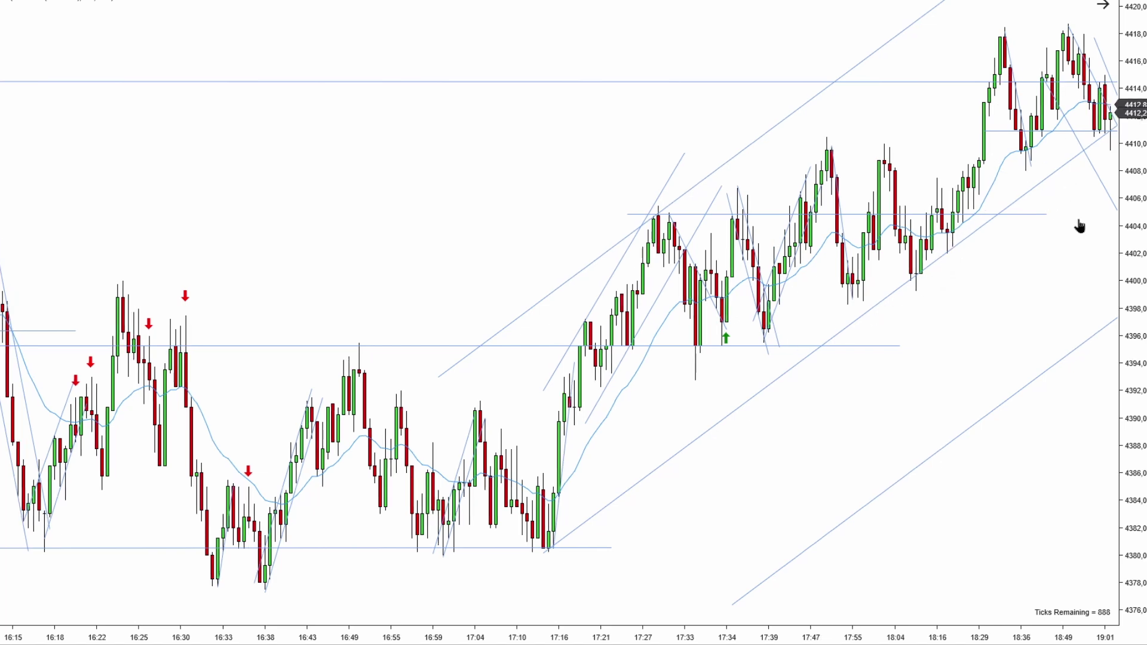
left_click_drag(939, 82, 991, 56)
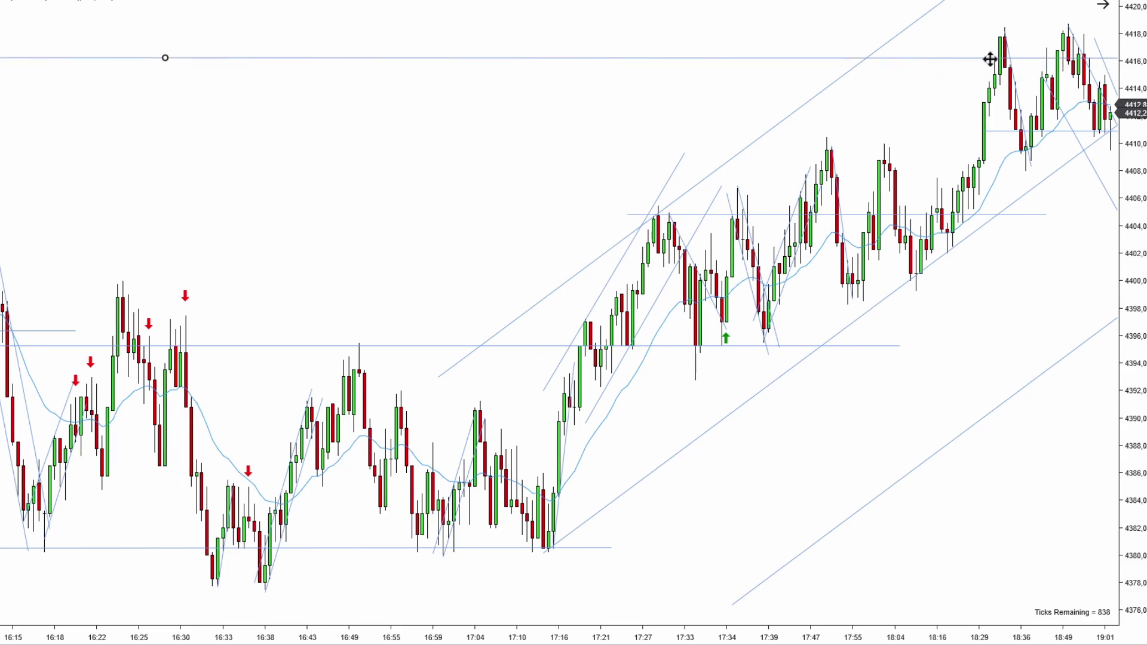
scroll(853, 149, "up", 6)
scroll(986, 108, "up", 2)
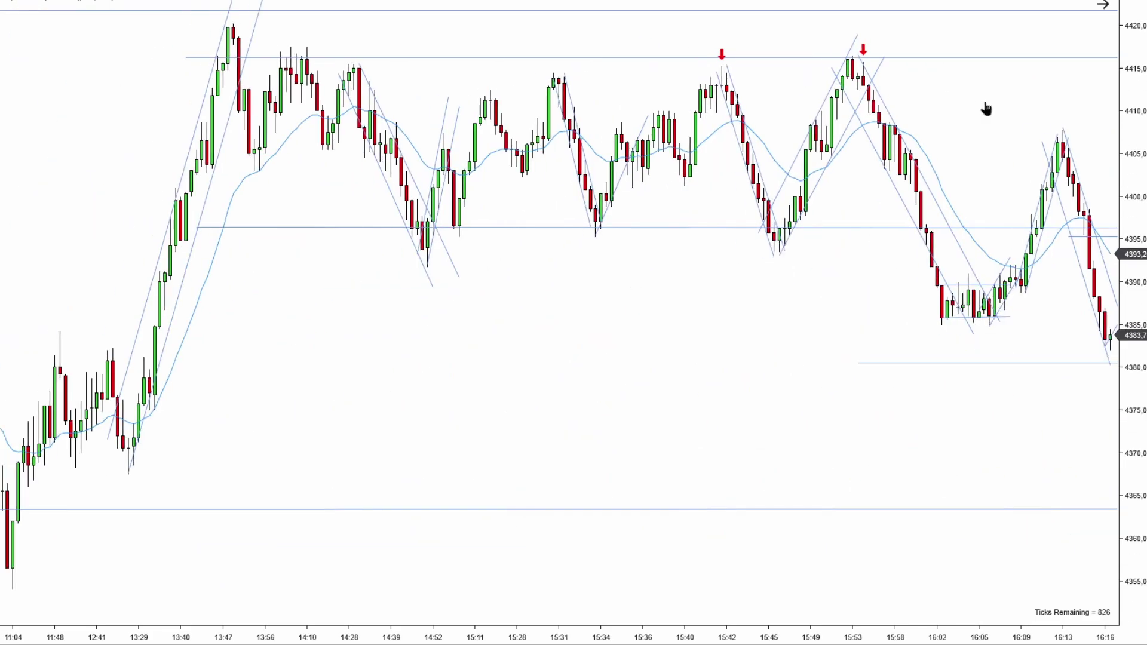
scroll(858, 46, "up", 5)
scroll(730, 39, "down", 5)
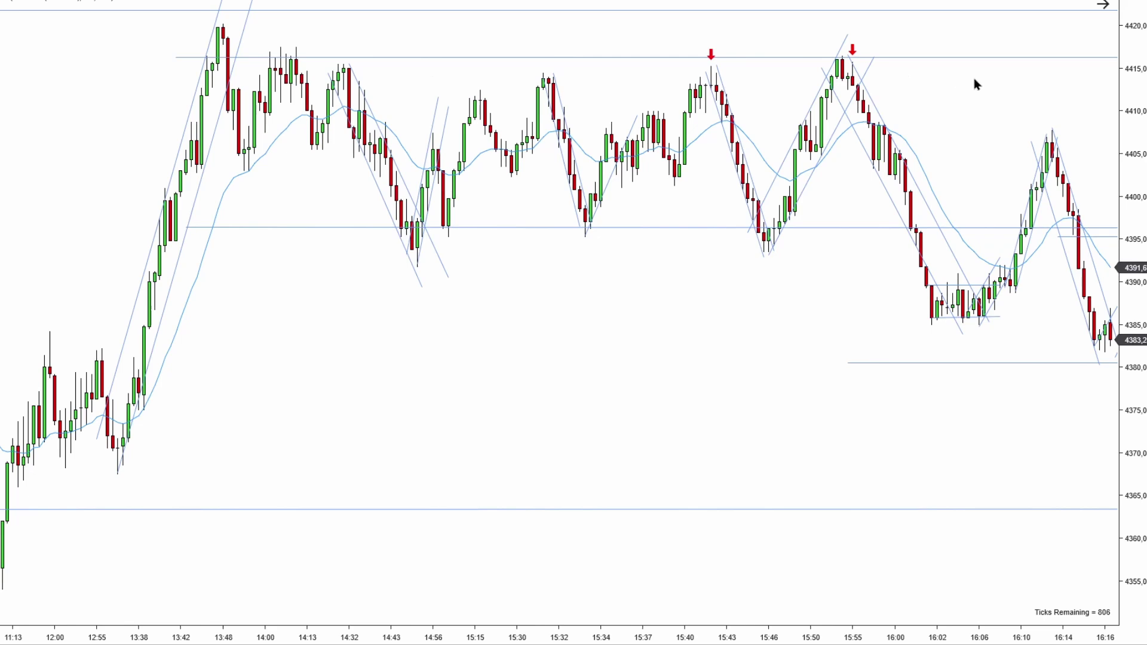
scroll(977, 85, "down", 8)
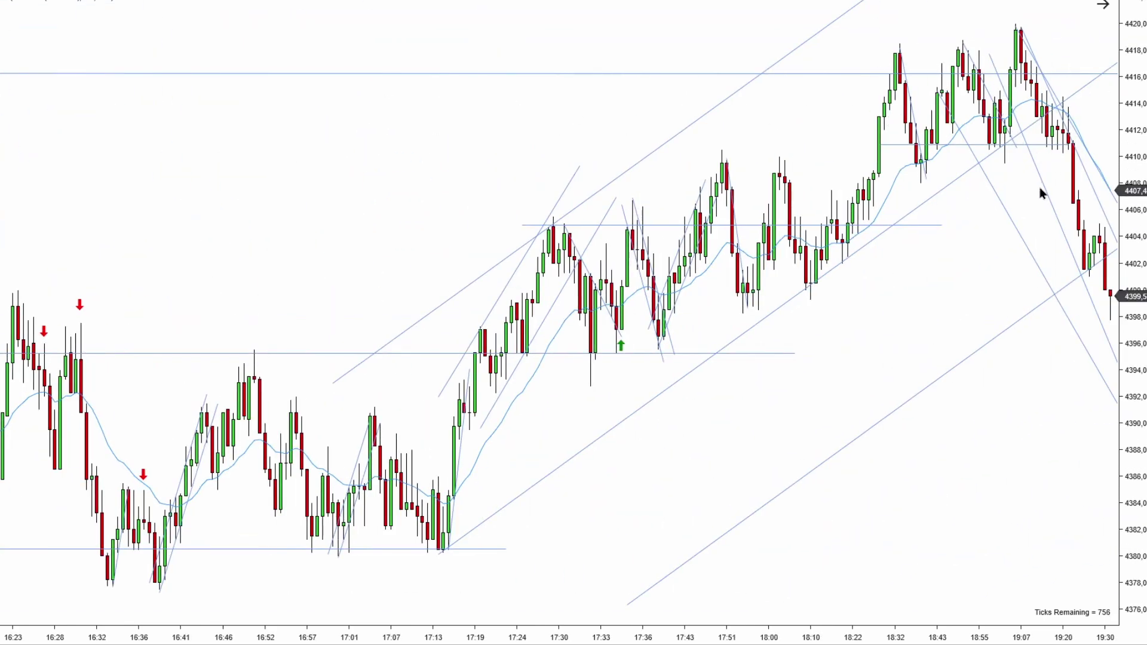
scroll(1032, 202, "up", 1)
scroll(1035, 205, "up", 1)
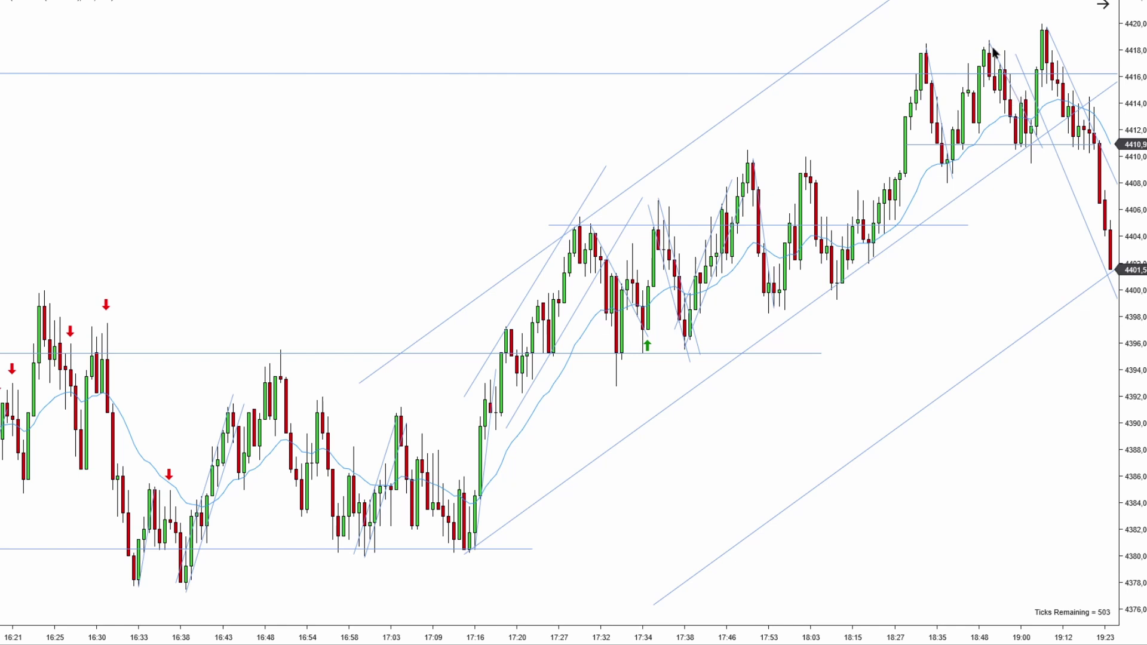
Move the short trendline over the 18:48–19:00 candles, add a green up-arrow, and delete the lower diagonal
left_click_drag(1014, 91, 1004, 111)
left_click(1024, 91)
left_click_drag(1025, 176, 1031, 177)
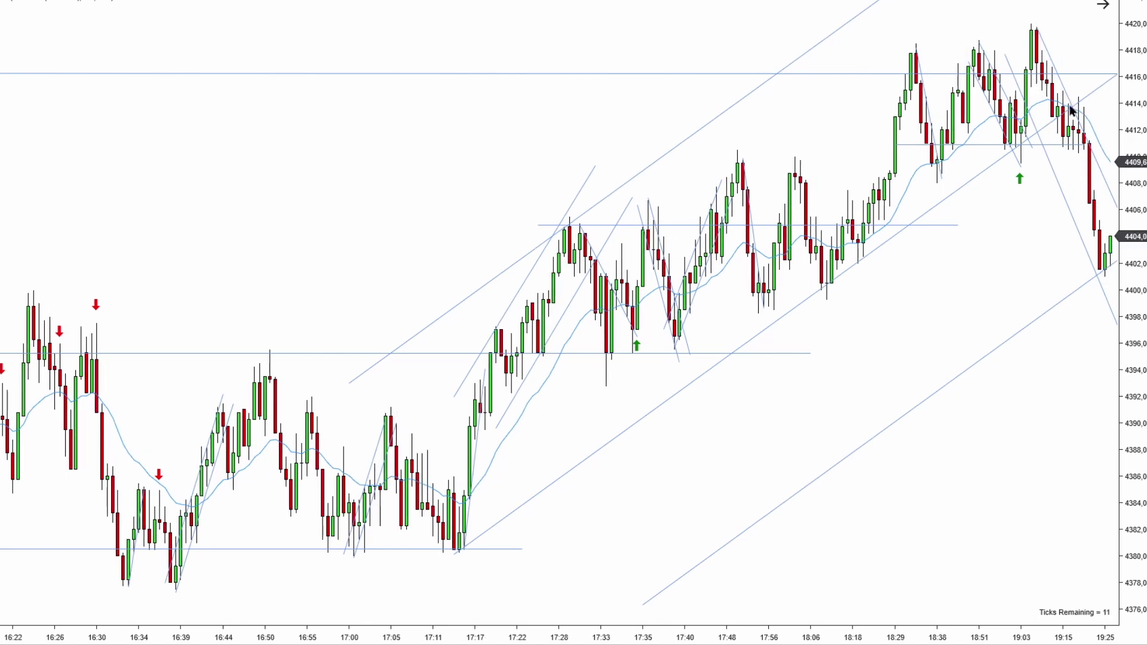
left_click(1063, 287)
key("Delete")
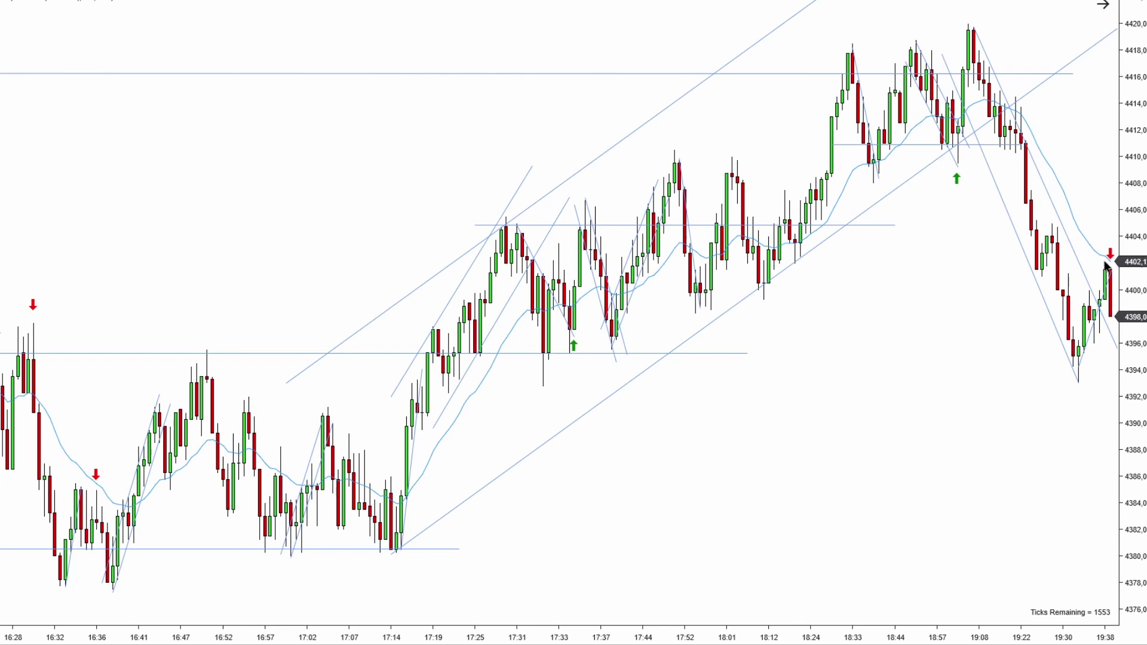
Draw a black arrow pointing at the red sell marker and a rightward arrow below the lows
scroll(1106, 266, "up", 4)
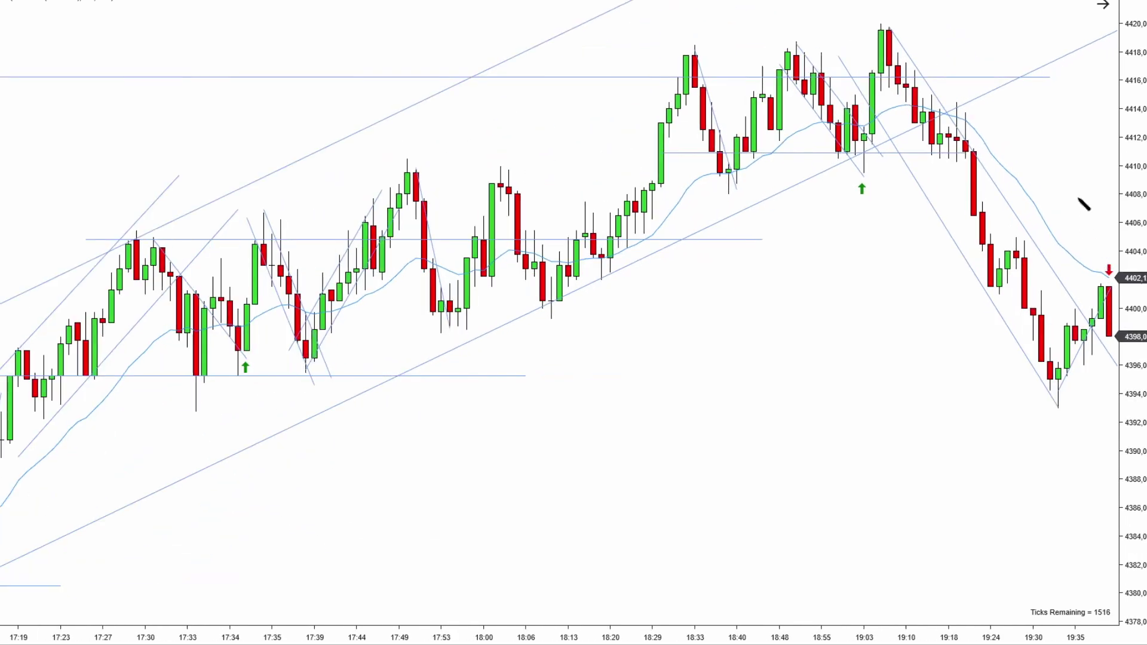
left_click(1075, 181)
left_click(1092, 233)
left_click(915, 447)
left_click(1059, 443)
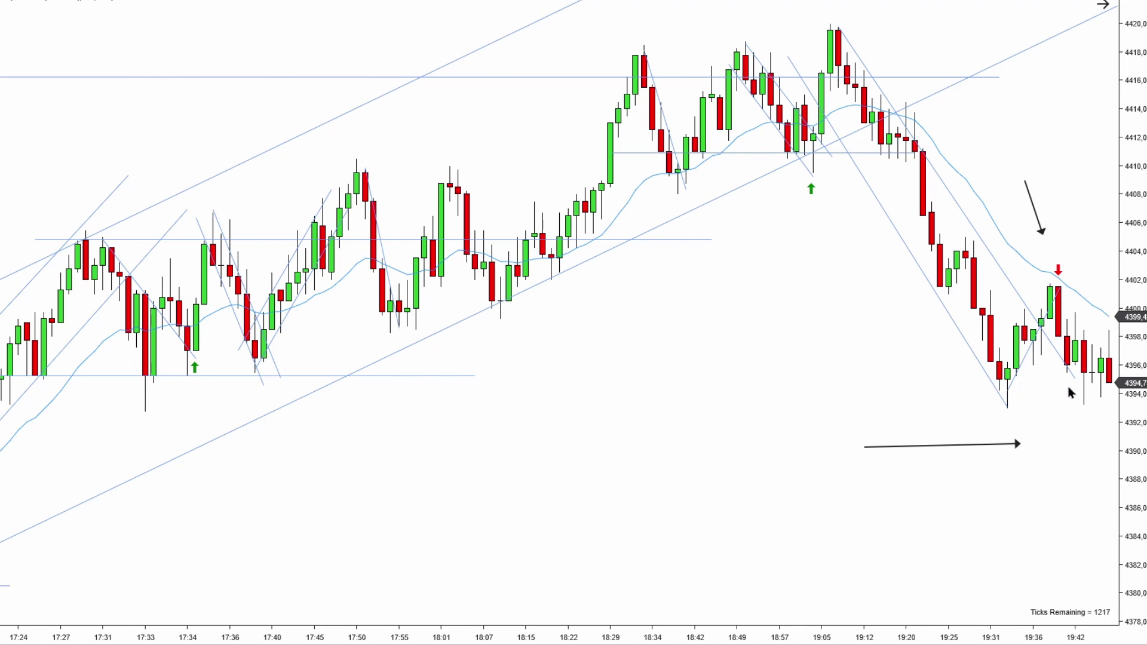
Draw and delete a horizontal line at the 19:31 low, then select a descending trendline
left_click_drag(1006, 387, 1061, 387)
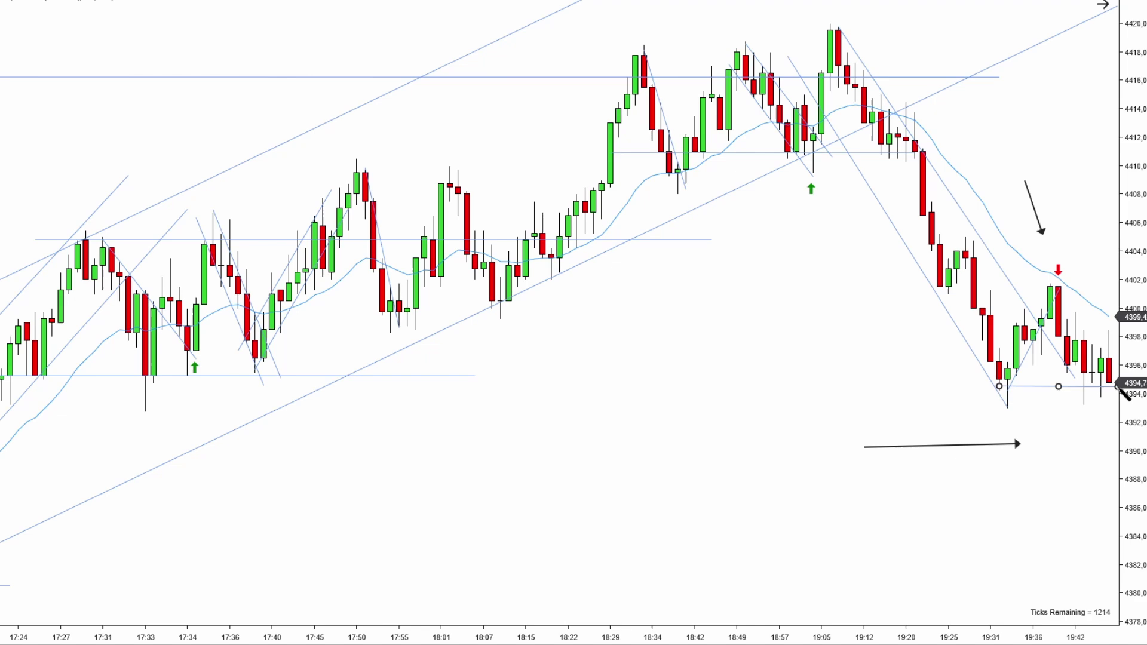
left_click(1065, 387)
key("Delete")
left_click_drag(1079, 434, 986, 421)
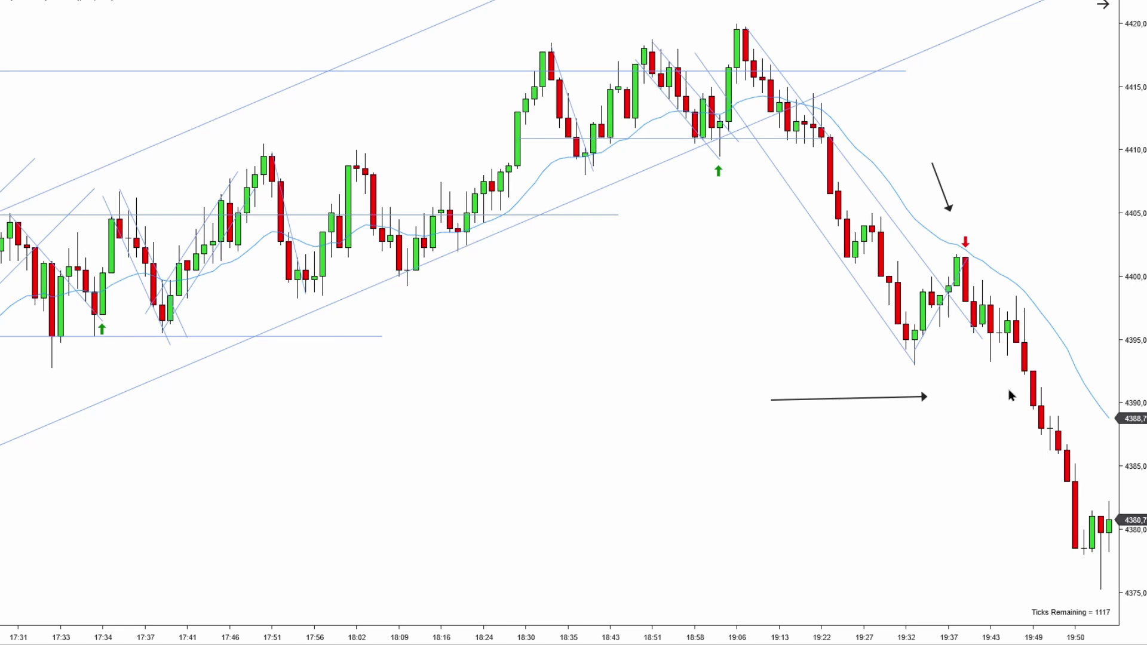
scroll(1014, 395, "down", 2)
scroll(1014, 394, "down", 2)
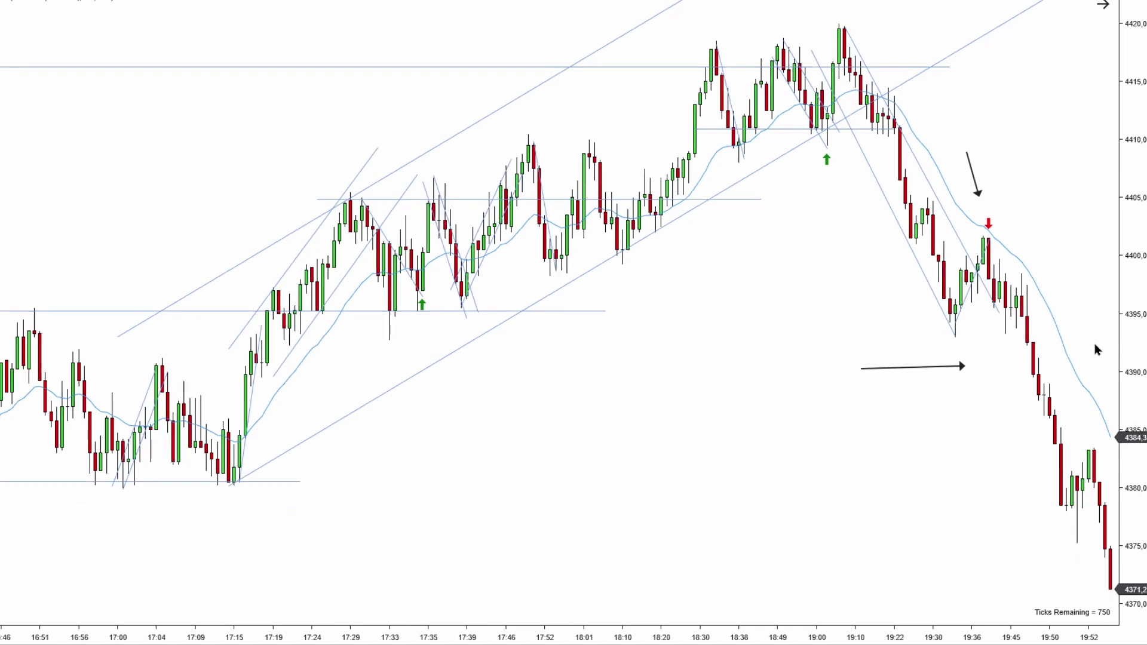
left_click(945, 210)
Replace both old descending trendlines with a longer one from the 4420 high shifted onto the lows
key("Delete")
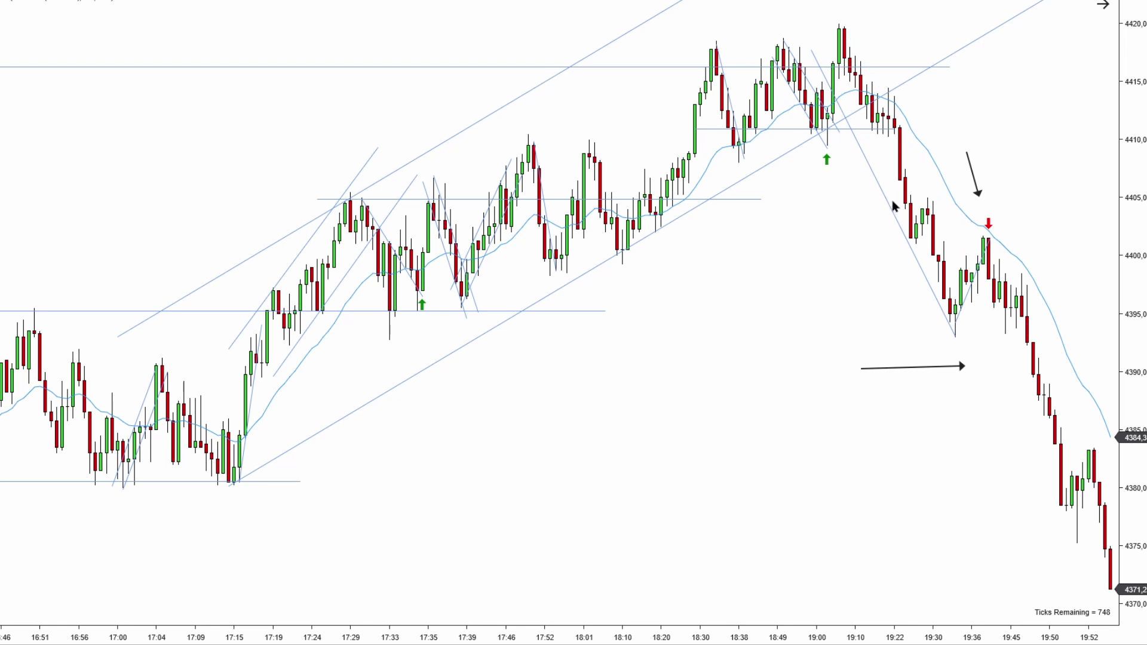
left_click(893, 205)
key("Delete")
left_click_drag(844, 23, 961, 202)
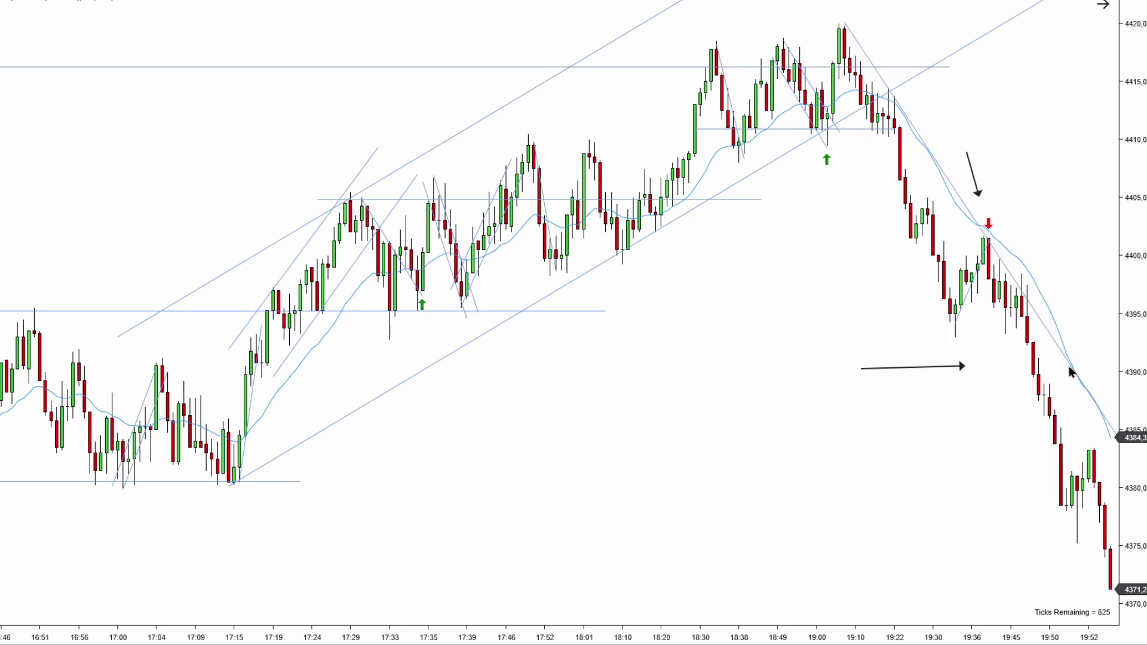
left_click_drag(1061, 358, 984, 397)
Delete the horizontal black arrow and the short black down arrow
left_click(917, 364)
key("Delete")
left_click(974, 192)
key("Delete")
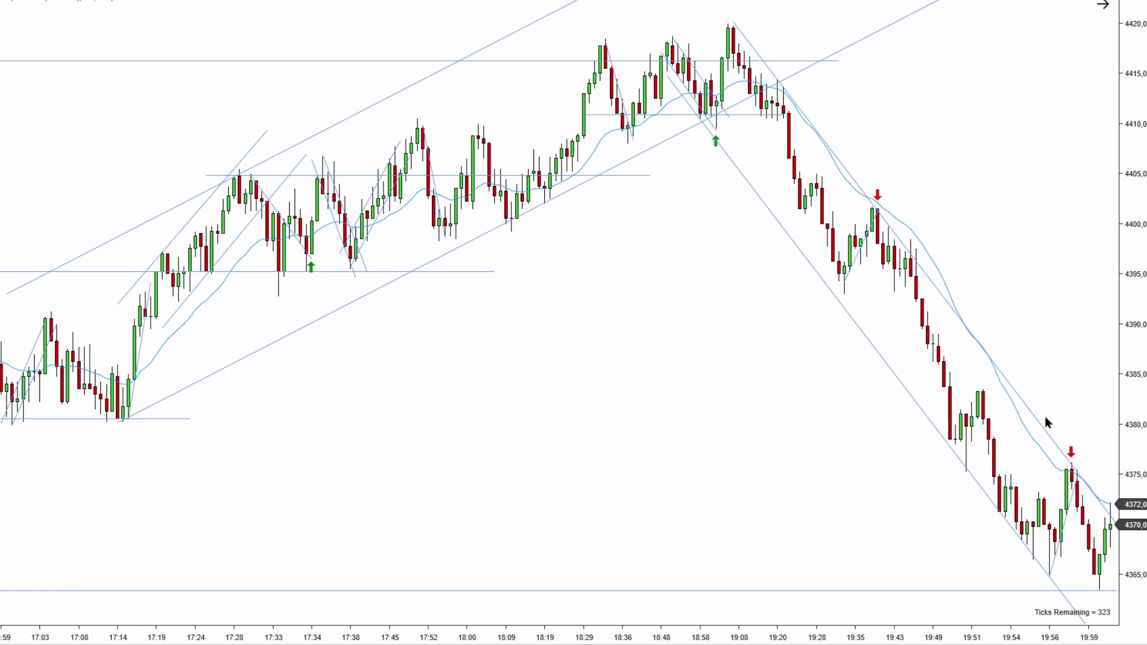
scroll(918, 457, "up", 15)
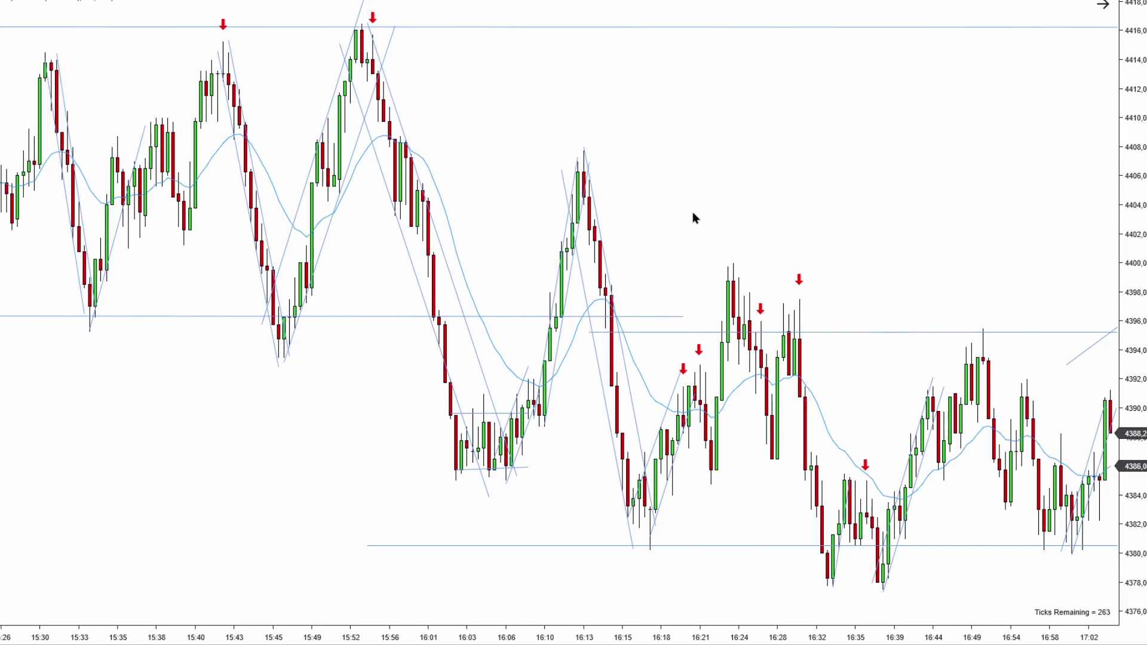
left_click_drag(692, 217, 833, 214)
scroll(308, 341, "up", 3)
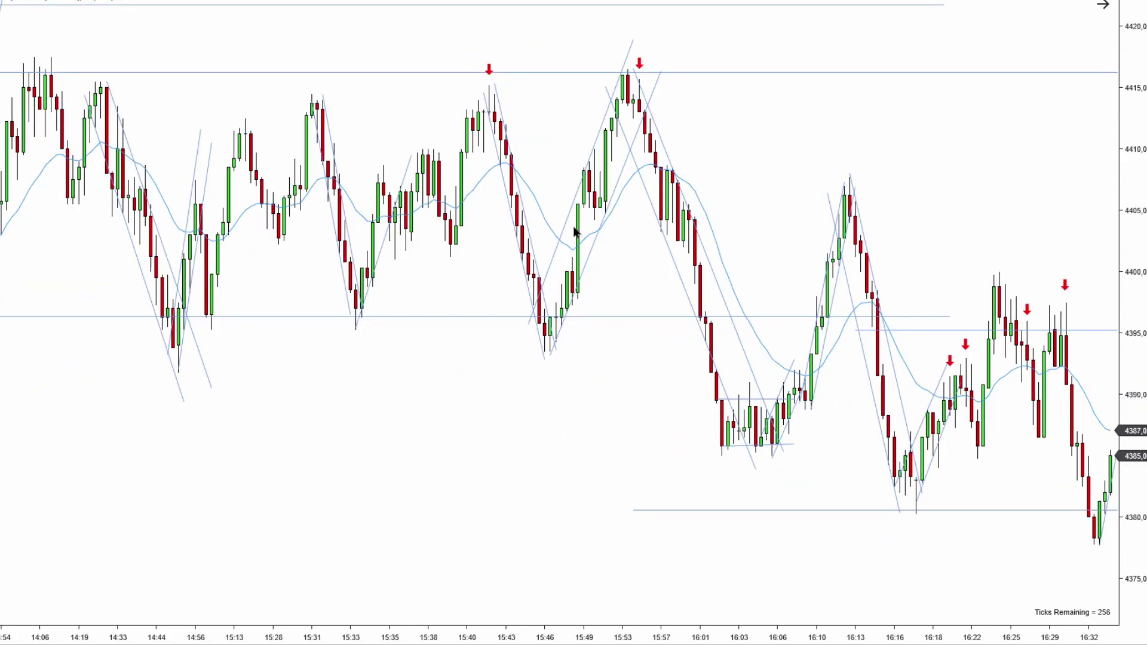
scroll(805, 277, "down", 3)
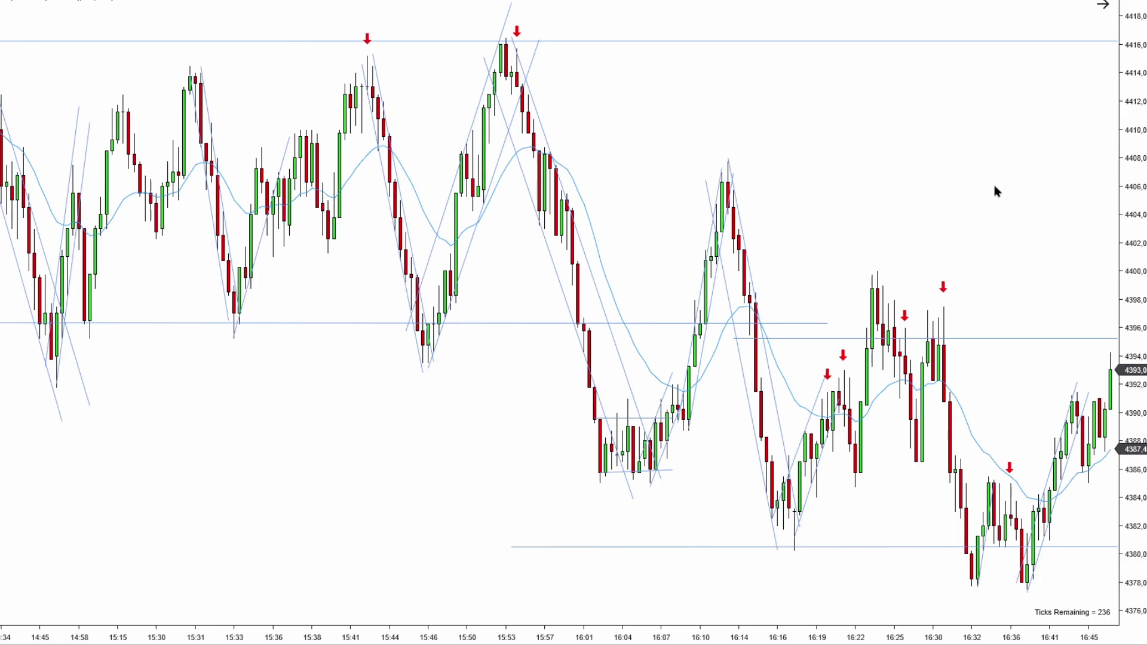
scroll(968, 188, "down", 16)
scroll(832, 436, "down", 12)
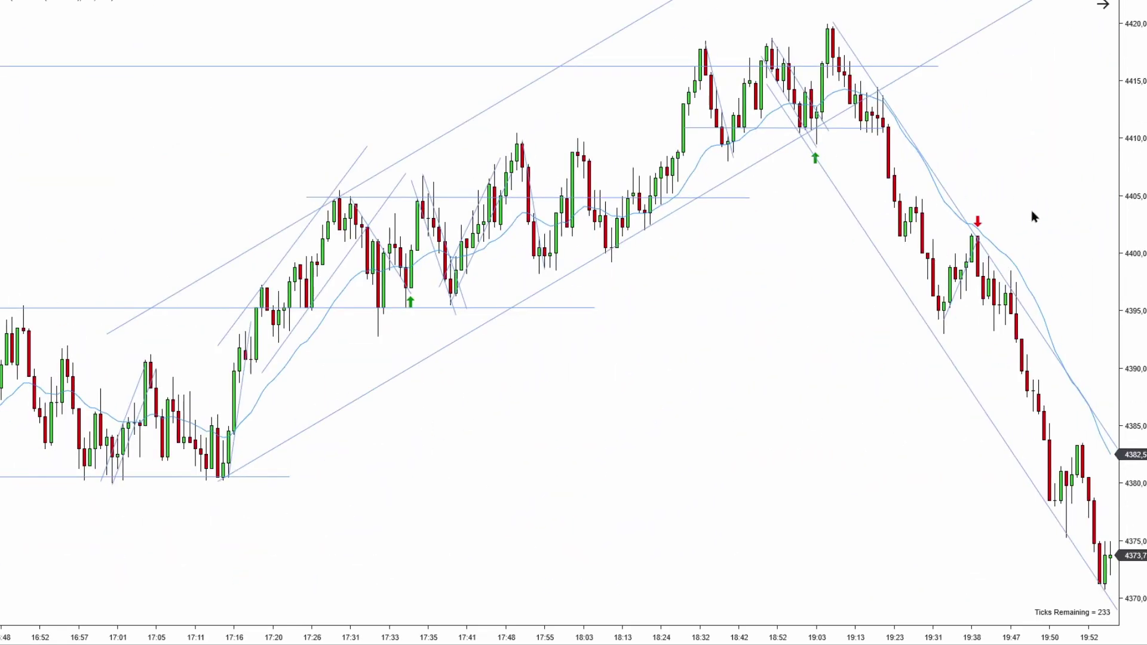
left_click_drag(1032, 215, 968, 215)
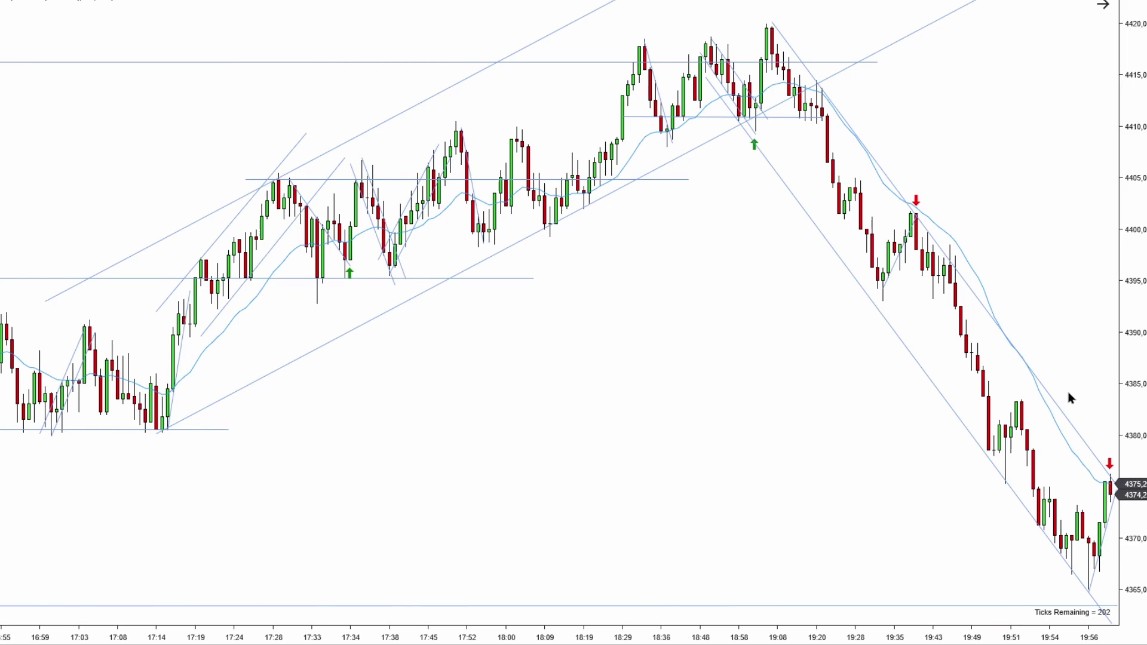
left_click_drag(1086, 392, 1048, 392)
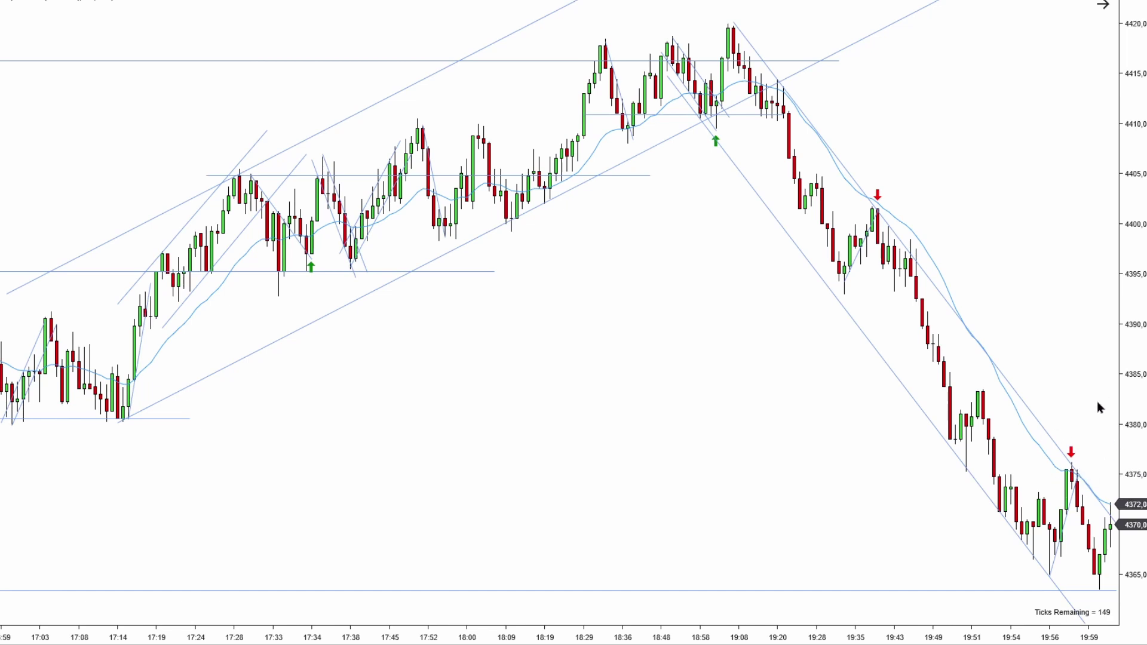
left_click_drag(1085, 410, 1056, 402)
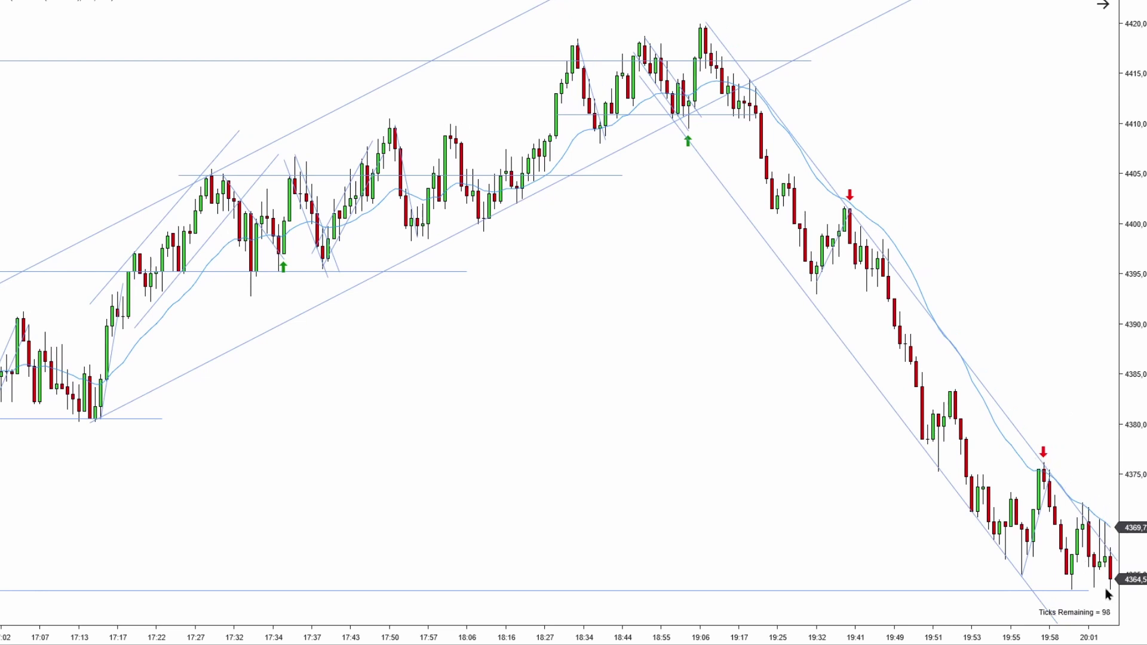
scroll(1119, 592, "down", 5)
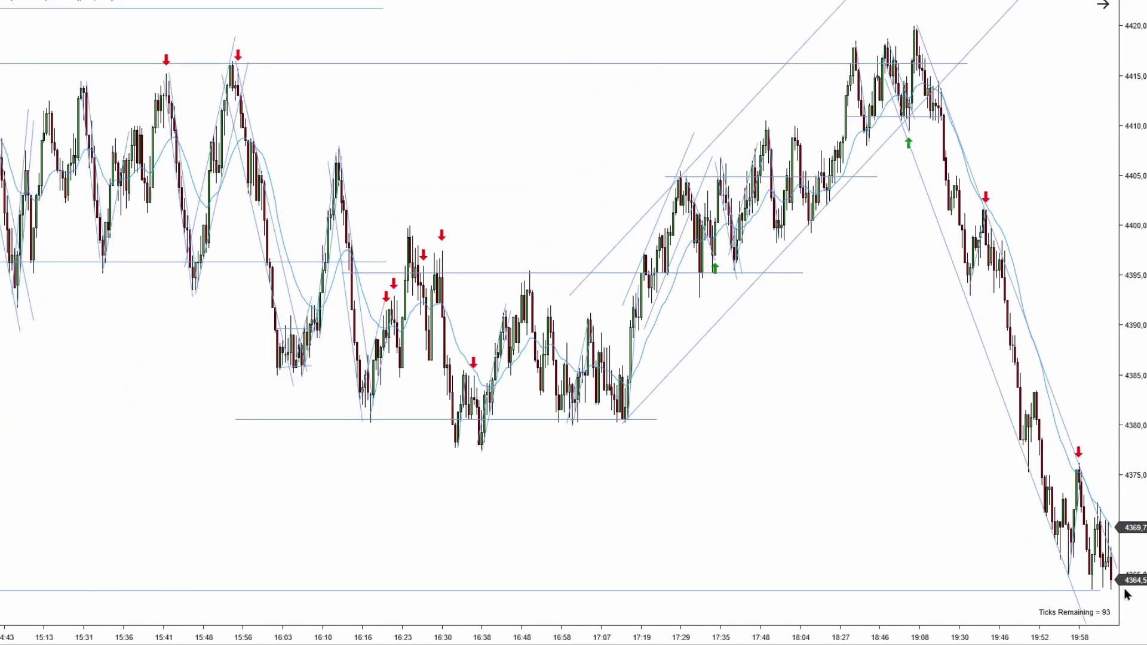
scroll(1125, 590, "down", 2)
scroll(672, 480, "up", 5)
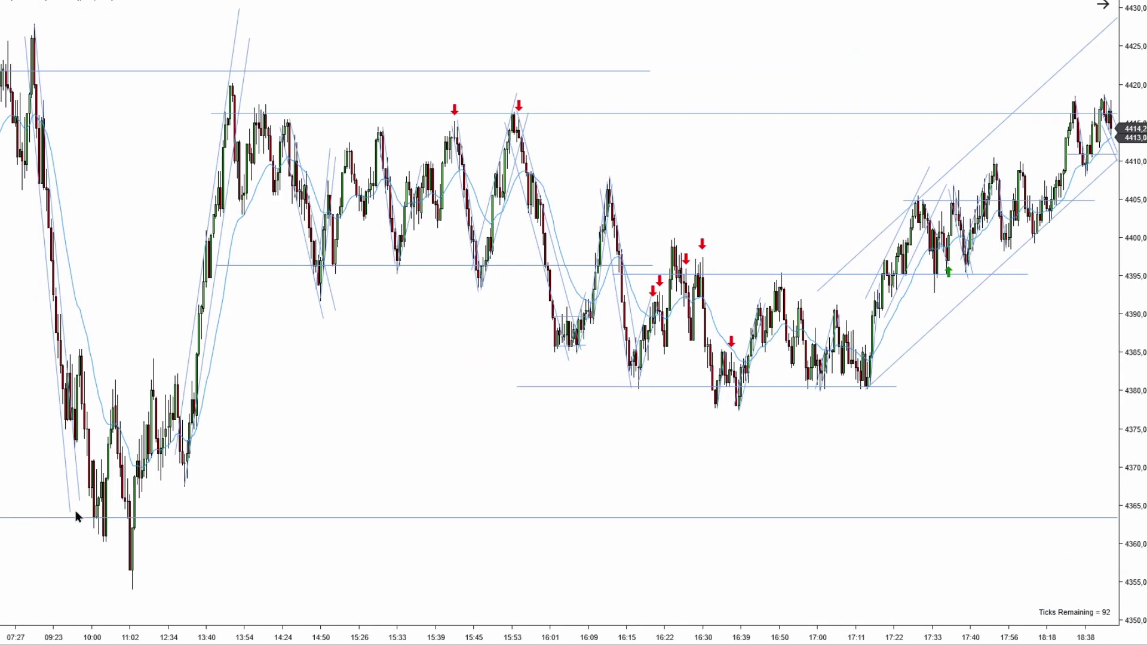
left_click_drag(412, 469, 215, 467)
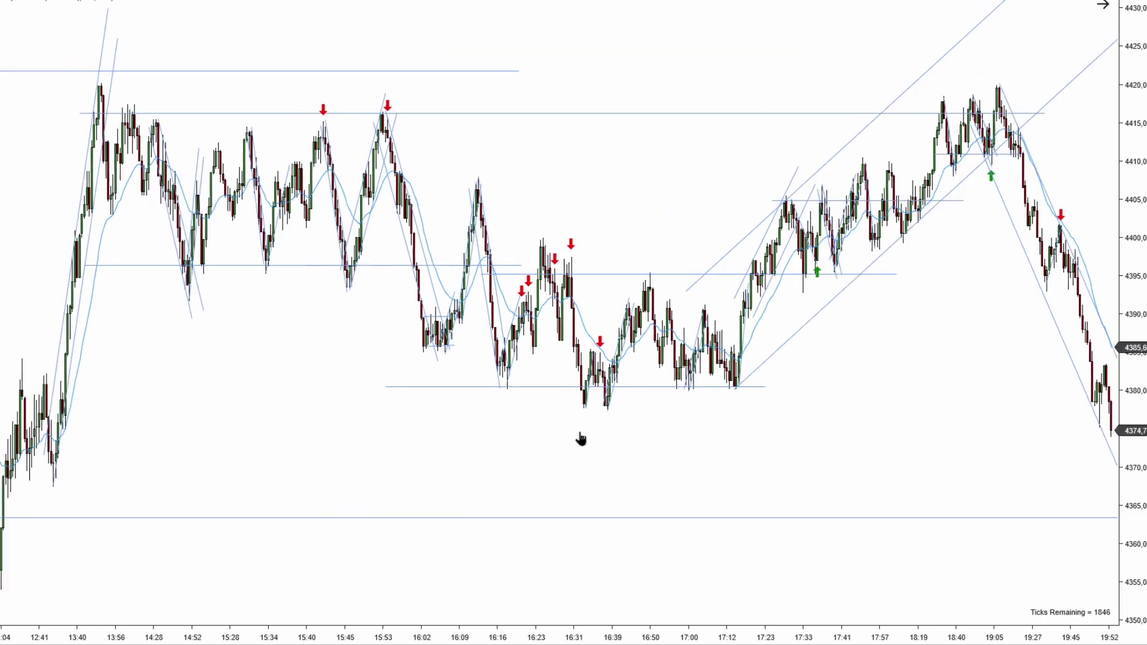
scroll(601, 468, "up", 5)
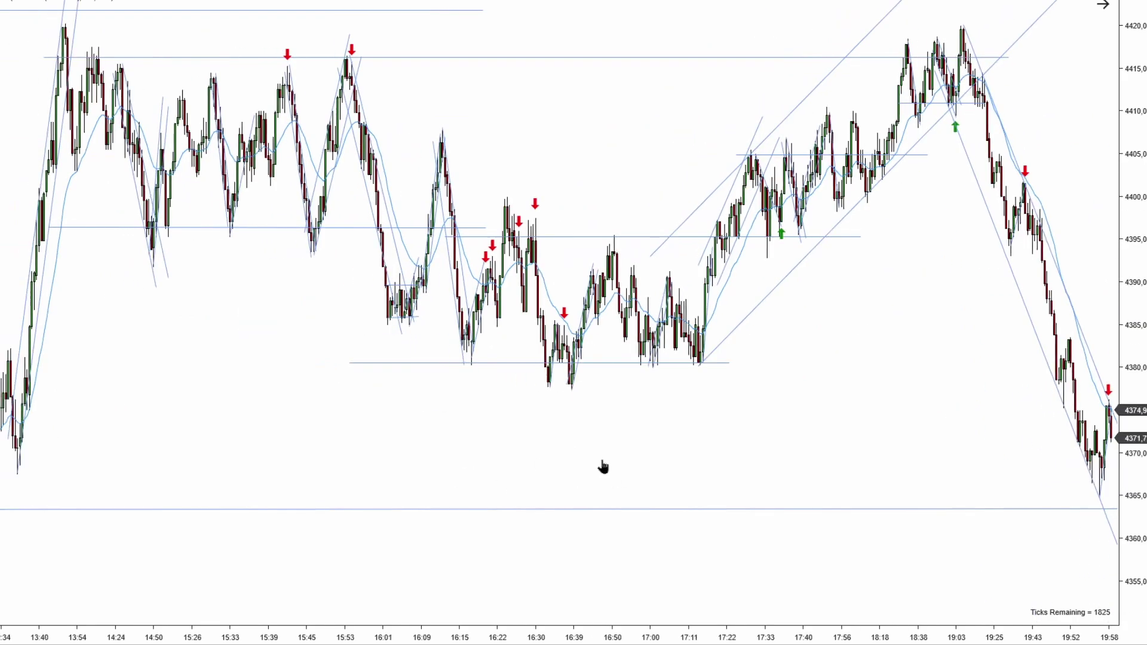
scroll(591, 455, "up", 4)
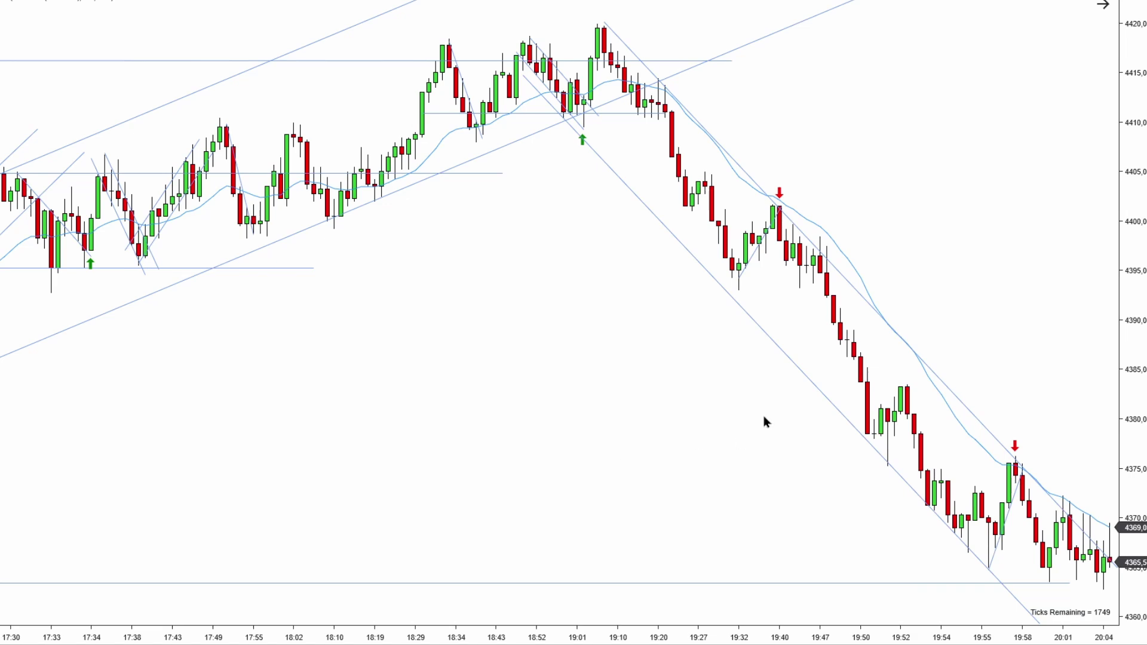
Reveal the newest candles and sketch an arrow at them plus a rightward arrow below the lows
left_click_drag(1063, 389, 981, 384)
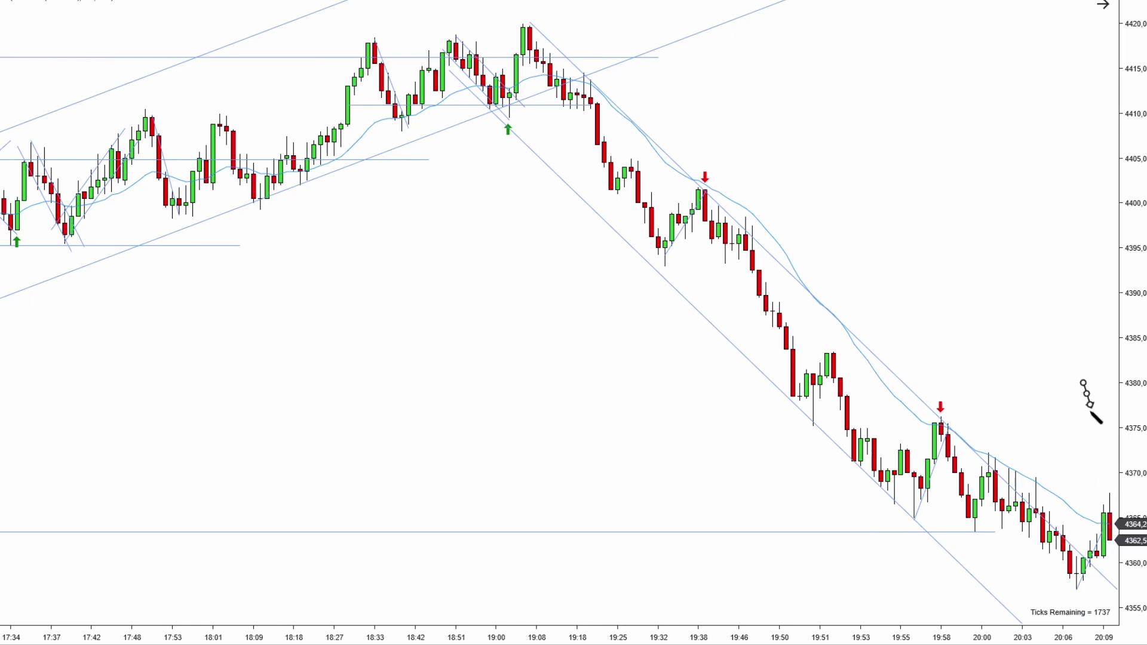
left_click_drag(1084, 384, 1104, 469)
left_click_drag(949, 596, 1061, 596)
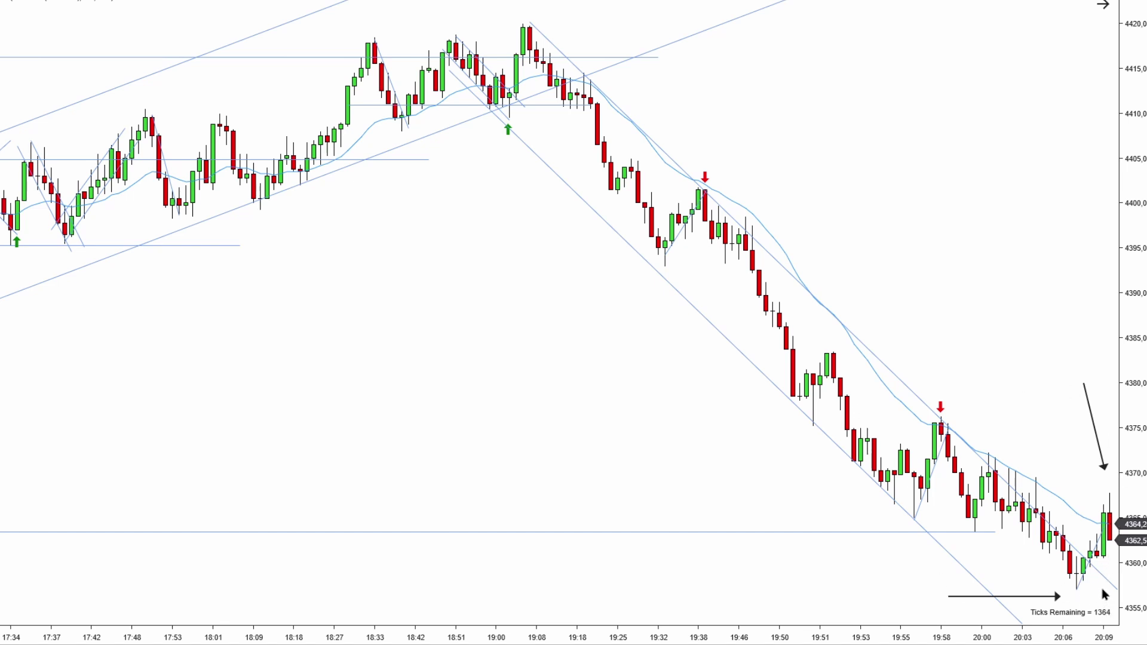
left_click_drag(1060, 447, 1013, 437)
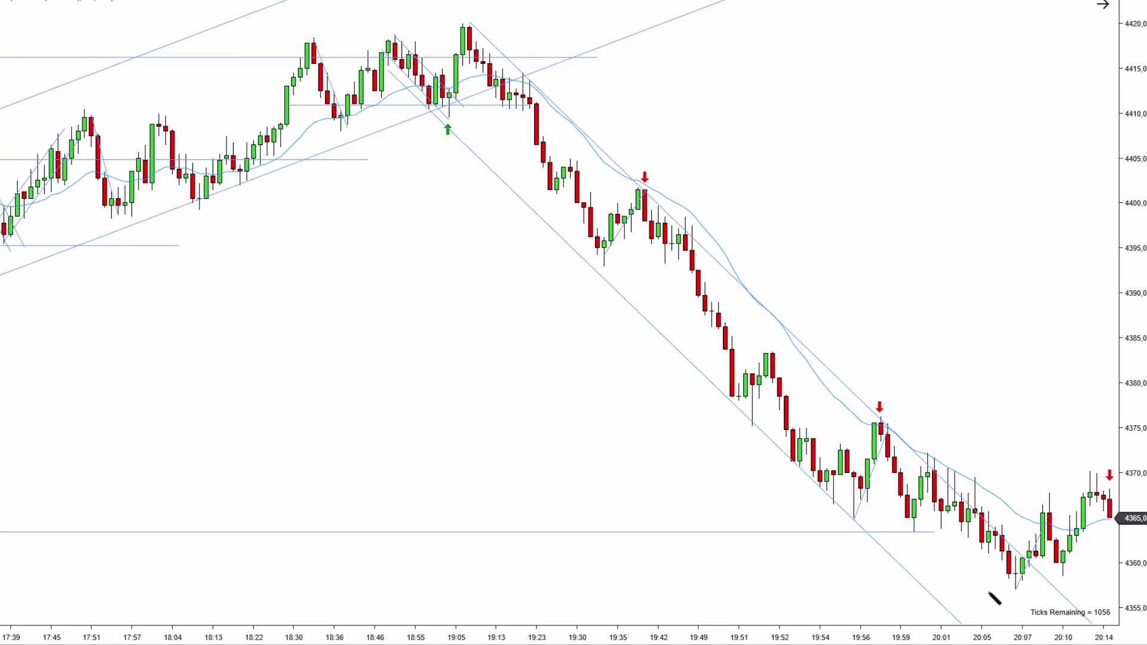
Draw a horizontal and a downward black arrow, delete both, then zoom out to show 17:01–20:29
left_click_drag(937, 597, 1094, 592)
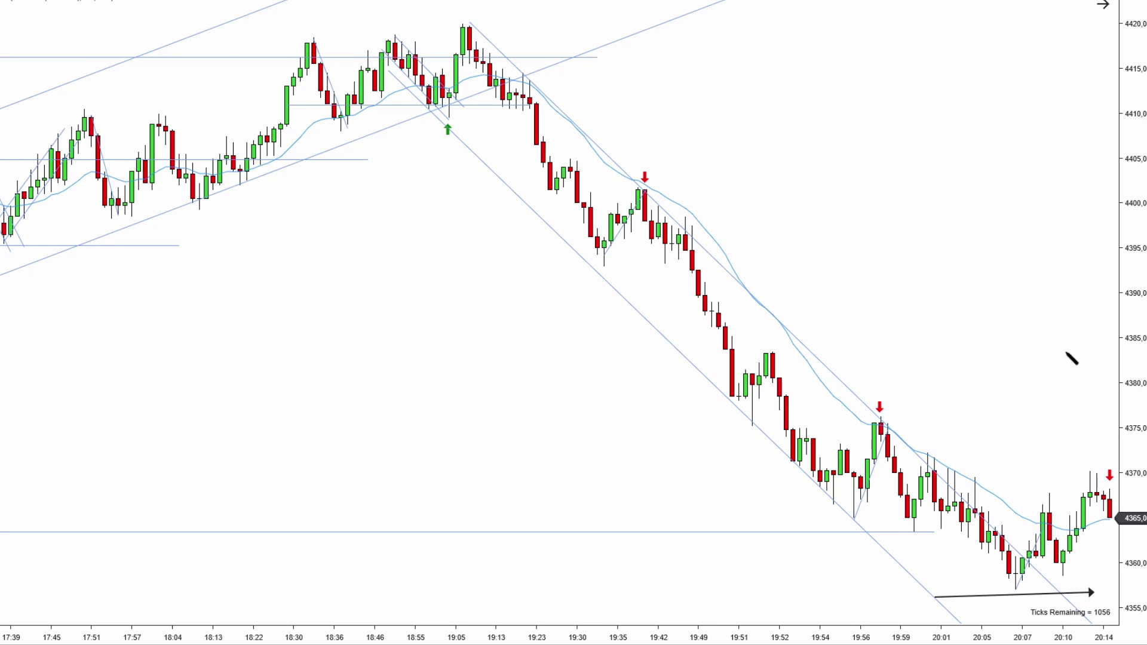
left_click_drag(1064, 343, 1069, 439)
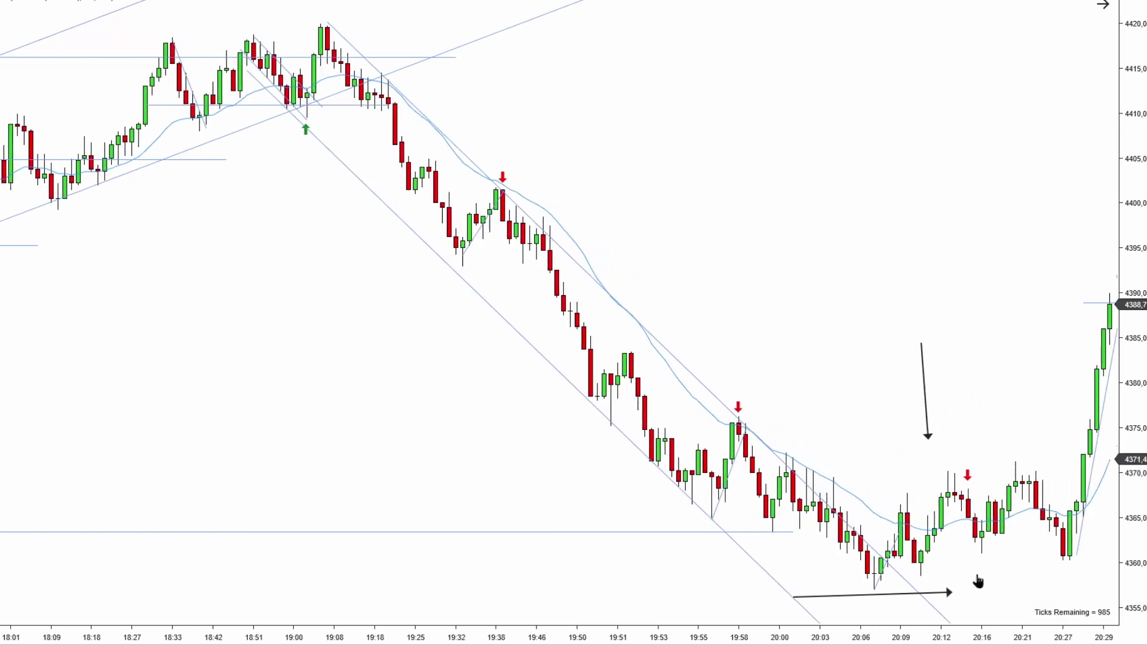
left_click(905, 594)
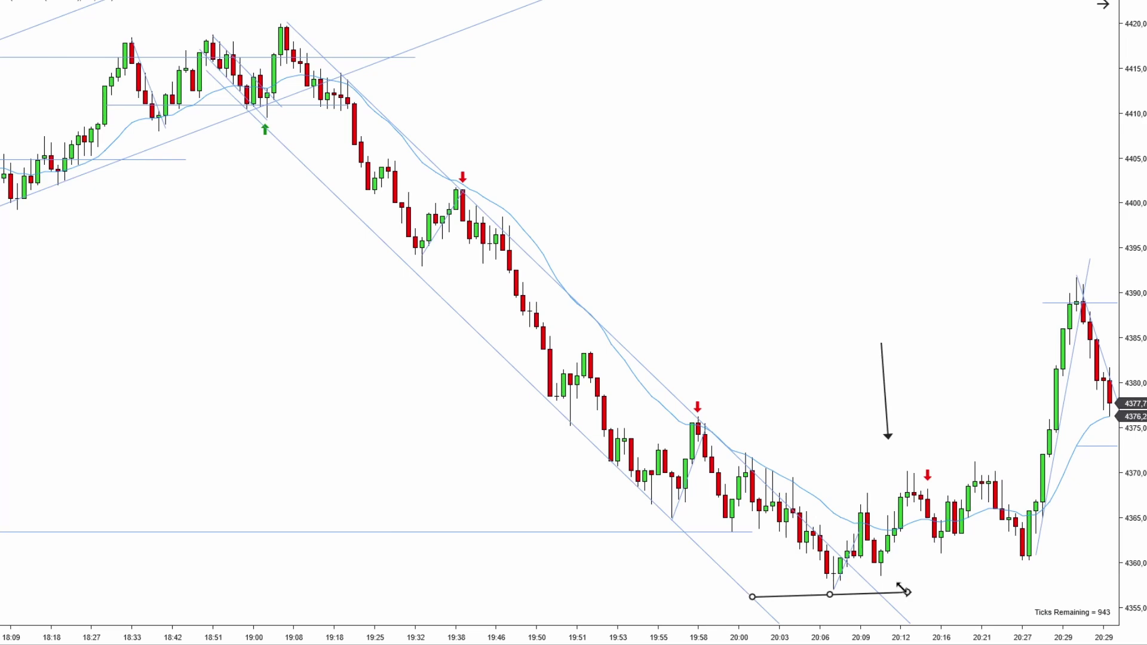
key("Delete")
left_click(888, 424)
key("Delete")
scroll(999, 411, "down", 1)
Zoom and pan back to the bars from 08:23, then forward again to the 16:04–20:10 range
scroll(1009, 403, "down", 2)
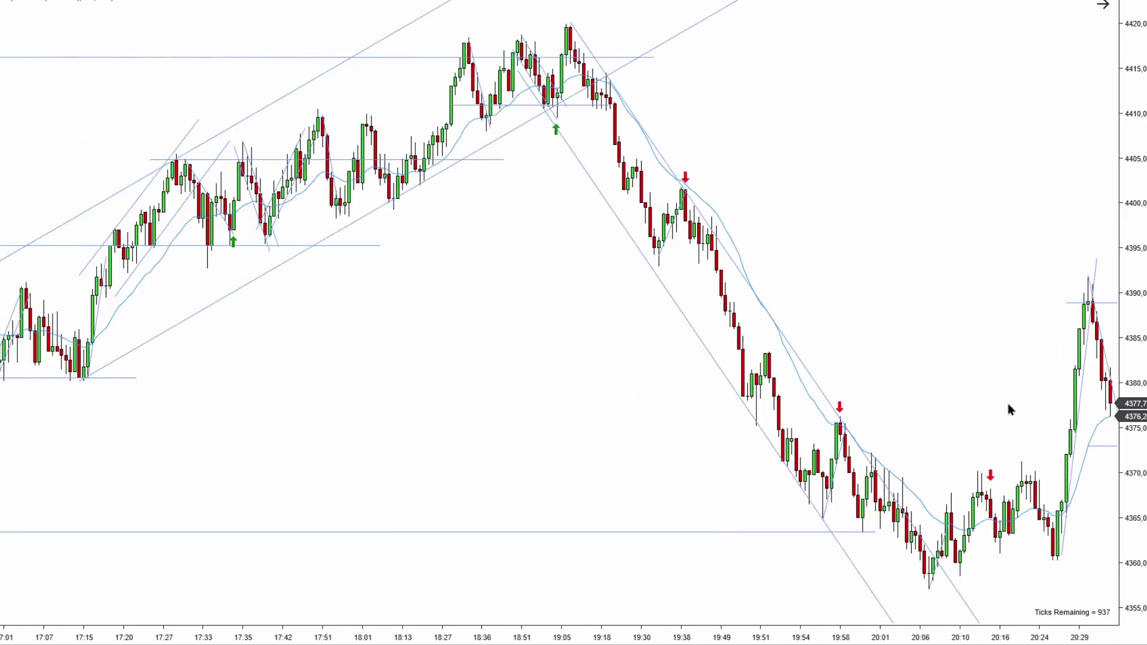
scroll(1010, 403, "up", 2)
scroll(1020, 403, "down", 1)
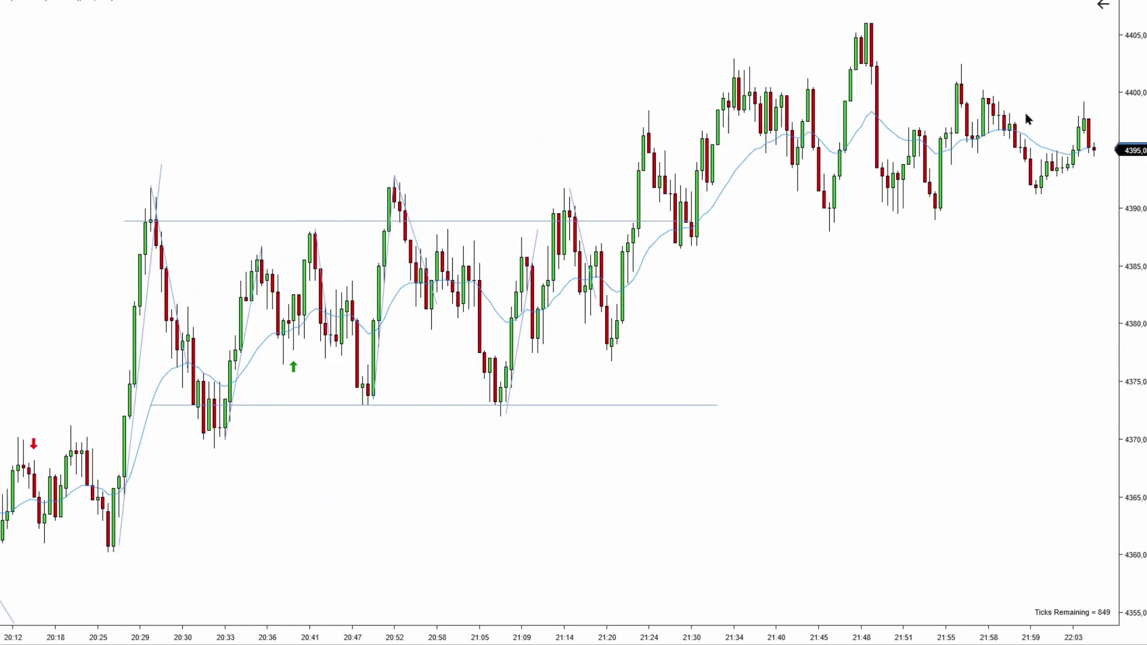
scroll(545, 120, "up", 15)
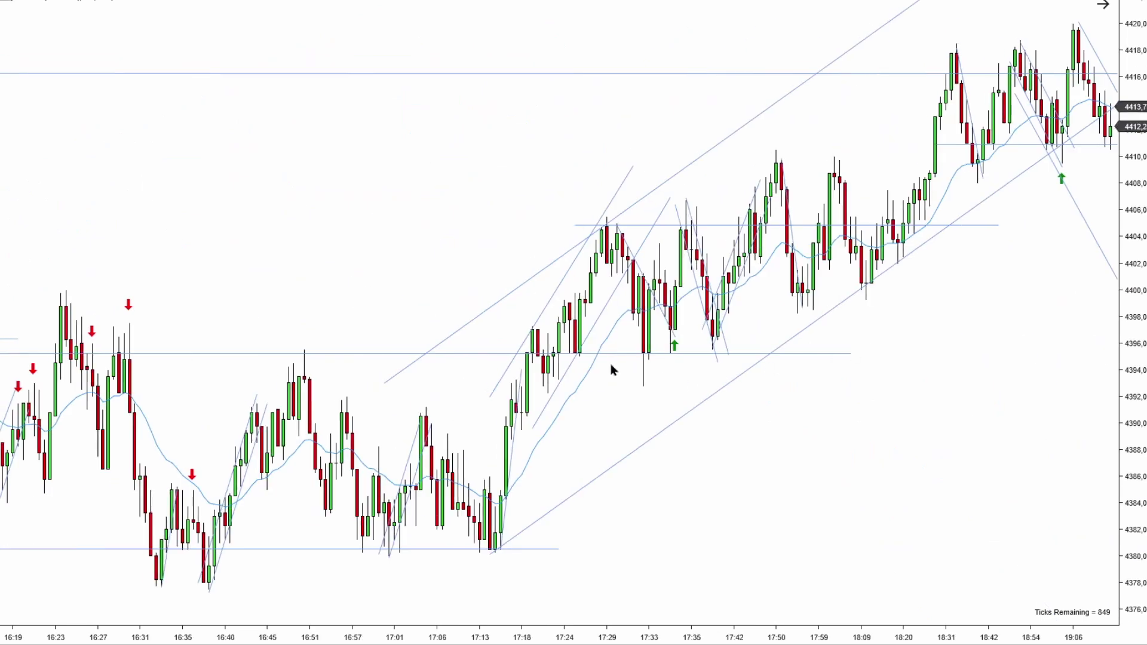
scroll(565, 346, "up", 2)
scroll(723, 322, "down", 9)
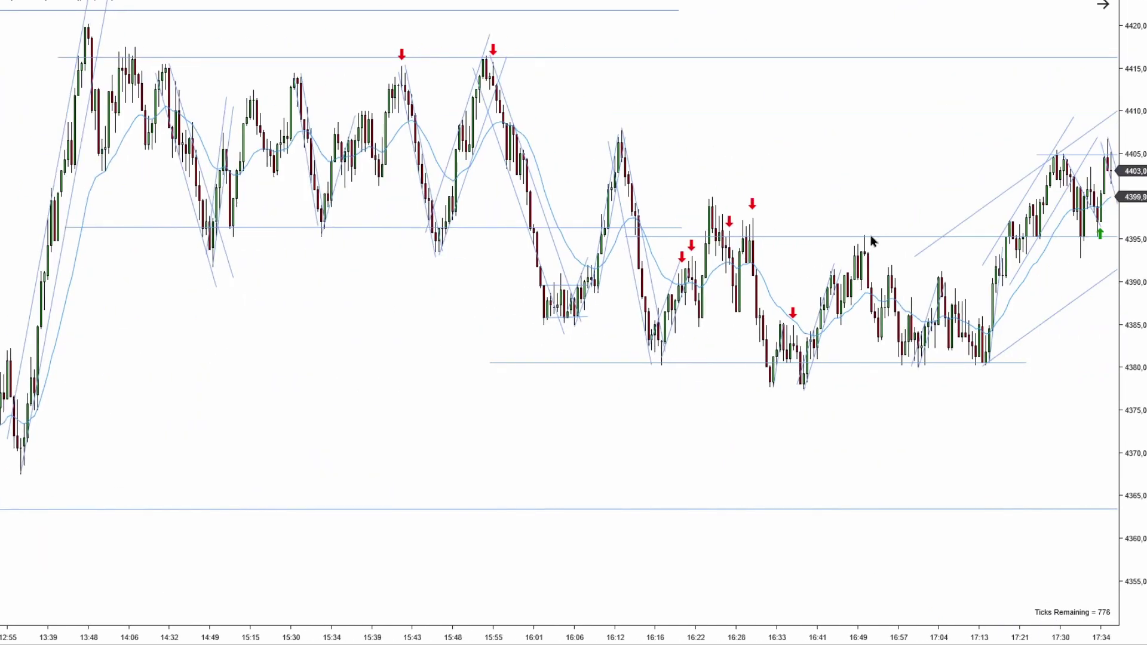
scroll(758, 185, "down", 4)
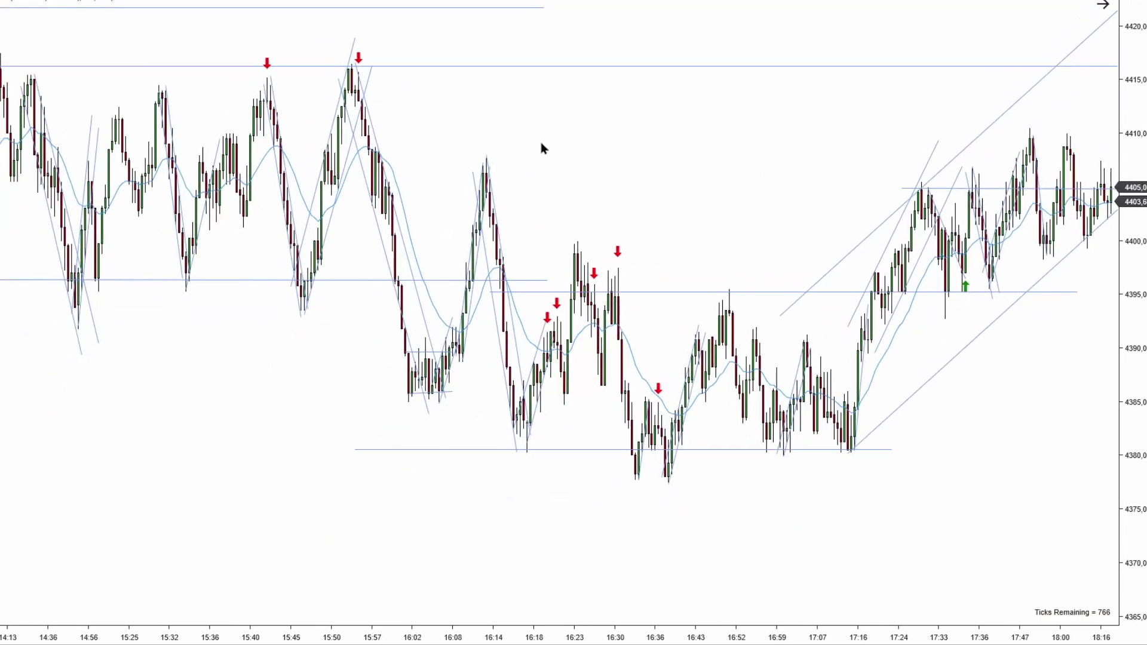
left_click_drag(688, 186, 1129, 167)
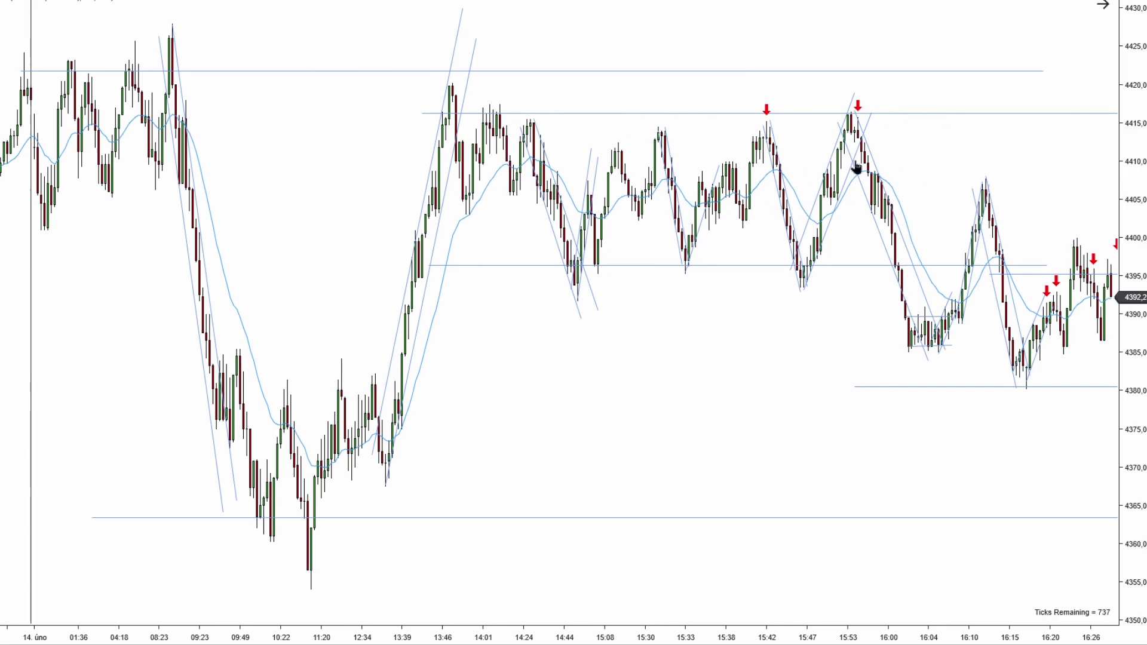
left_click_drag(858, 166, 537, 167)
scroll(537, 167, "up", 2)
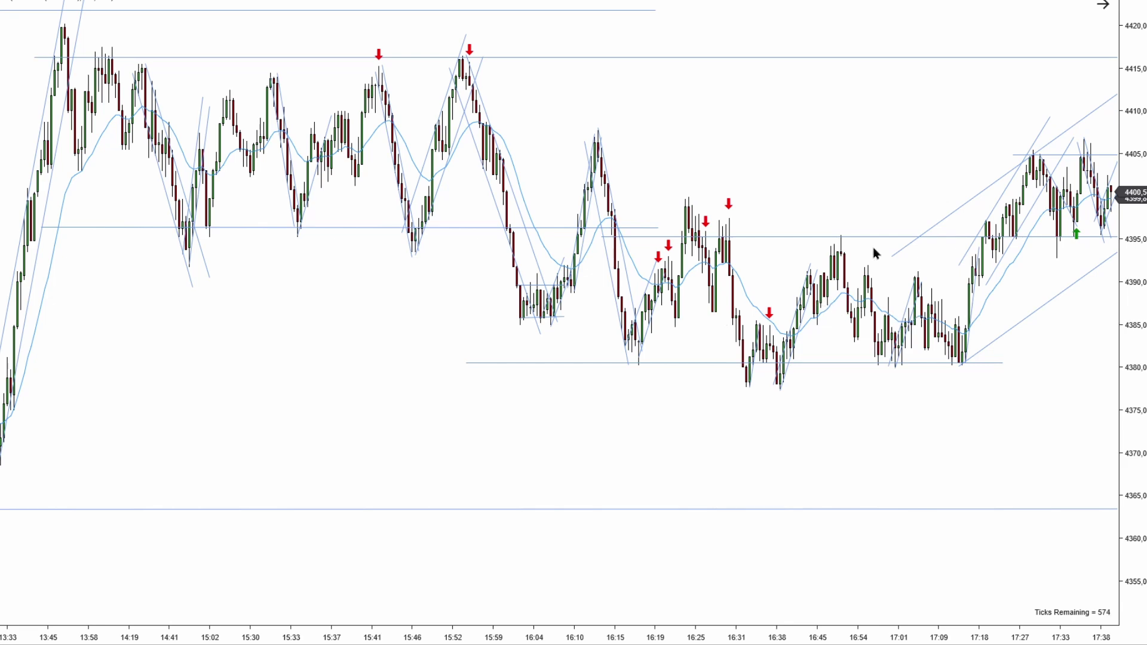
scroll(875, 253, "down", 3)
scroll(1009, 382, "down", 3)
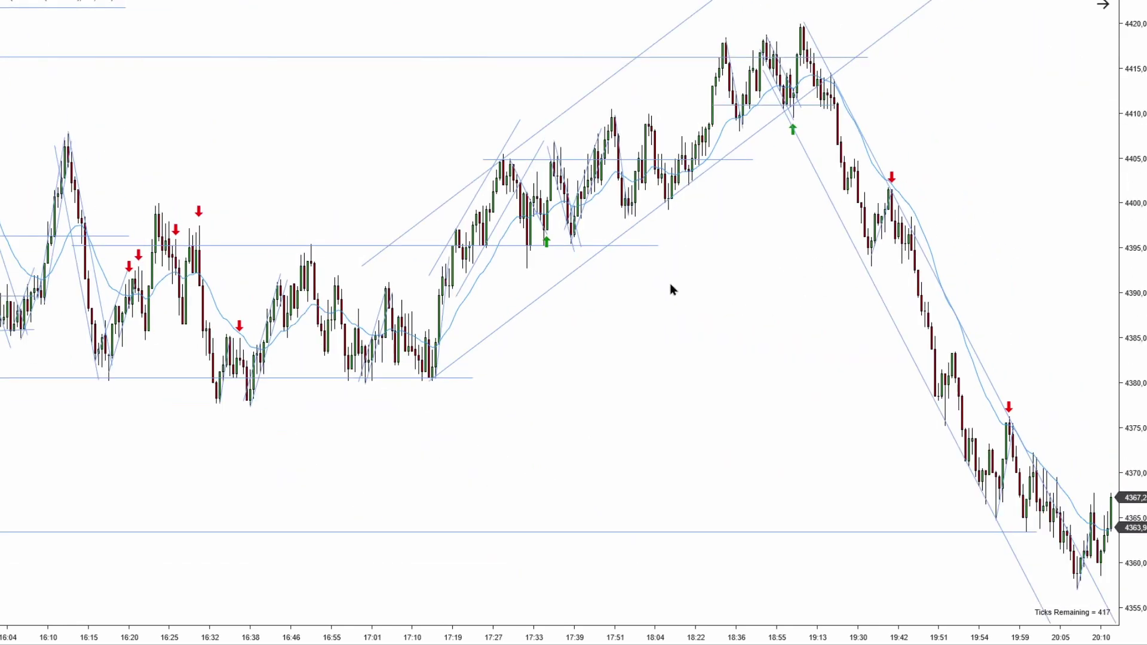
Pan back and forth through earlier sessions, settling on the 13:49–17:56 range with its sell arrows
scroll(675, 171, "up", 10)
left_click_drag(692, 174, 843, 156)
scroll(569, 176, "down", 2)
scroll(777, 168, "up", 2)
scroll(729, 187, "down", 8)
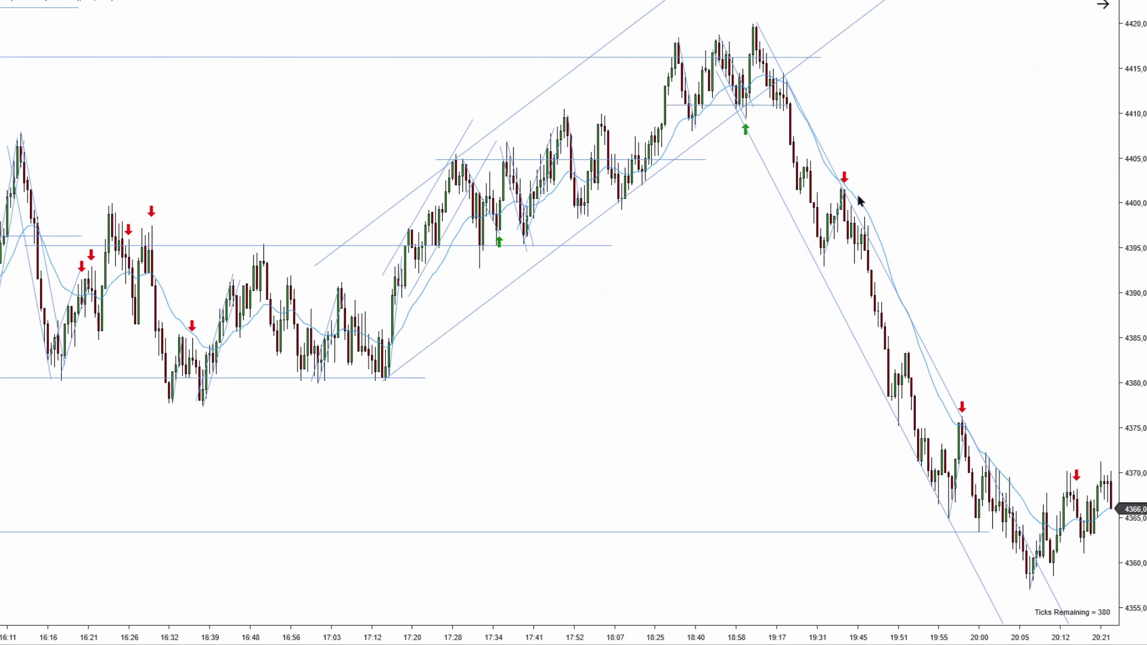
scroll(861, 201, "down", 4)
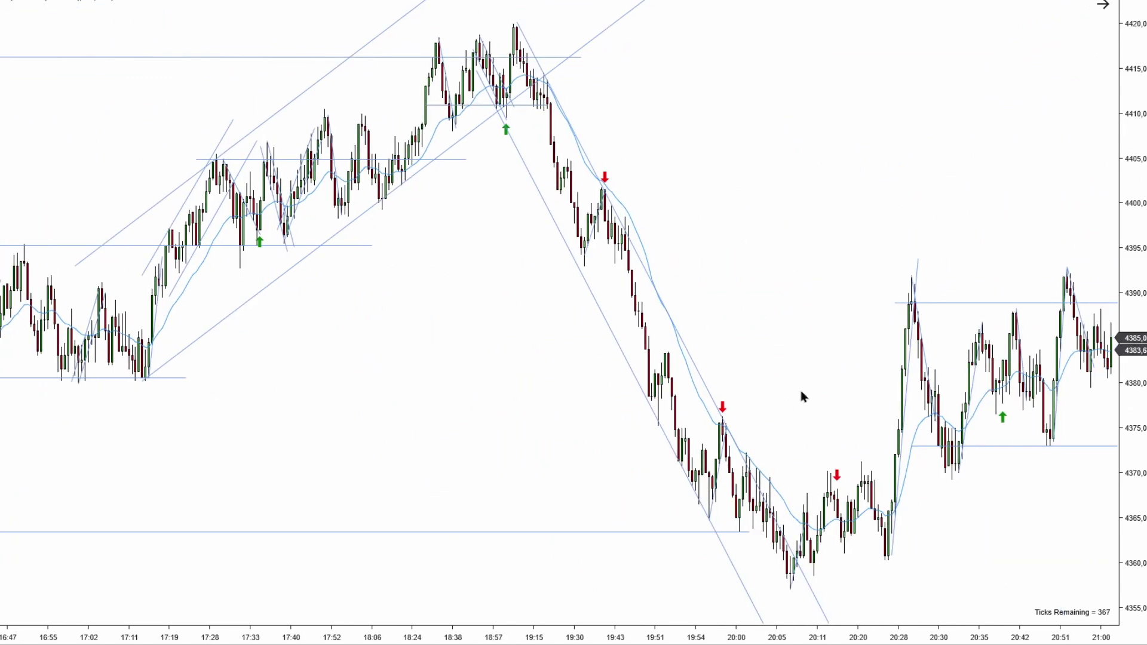
left_click_drag(802, 398, 758, 233)
left_click_drag(327, 384, 777, 357)
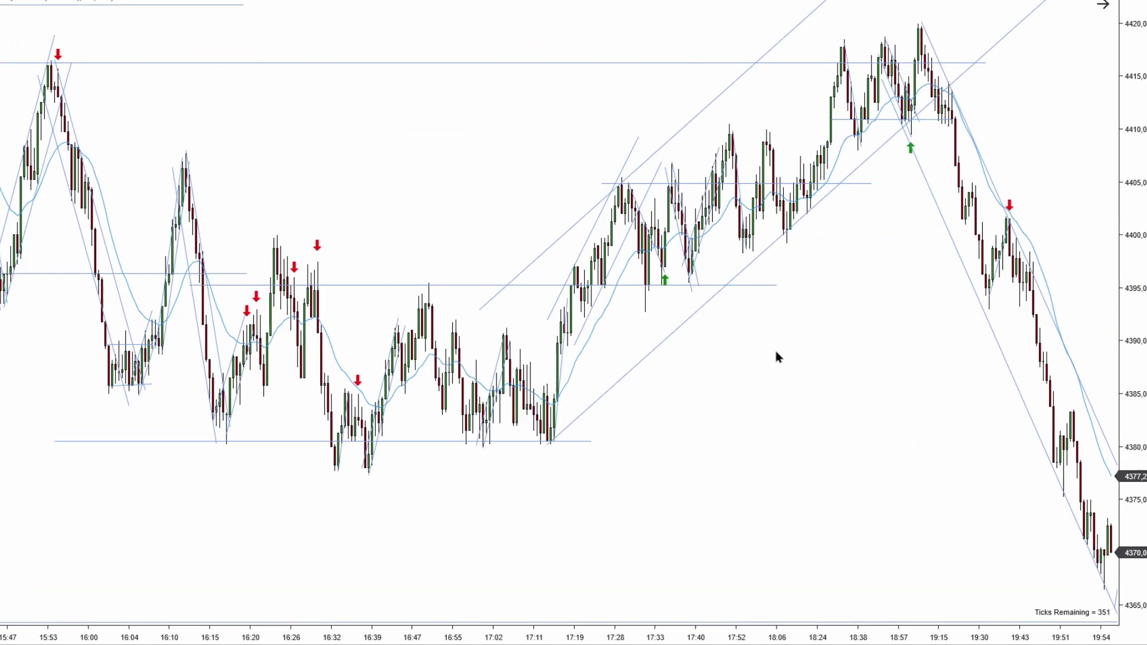
mouse_move(438, 214)
left_mouse_down()
mouse_move(661, 197)
mouse_move(717, 205)
left_mouse_up()
mouse_move(186, 452)
left_mouse_down()
mouse_move(528, 402)
mouse_move(590, 368)
left_mouse_up()
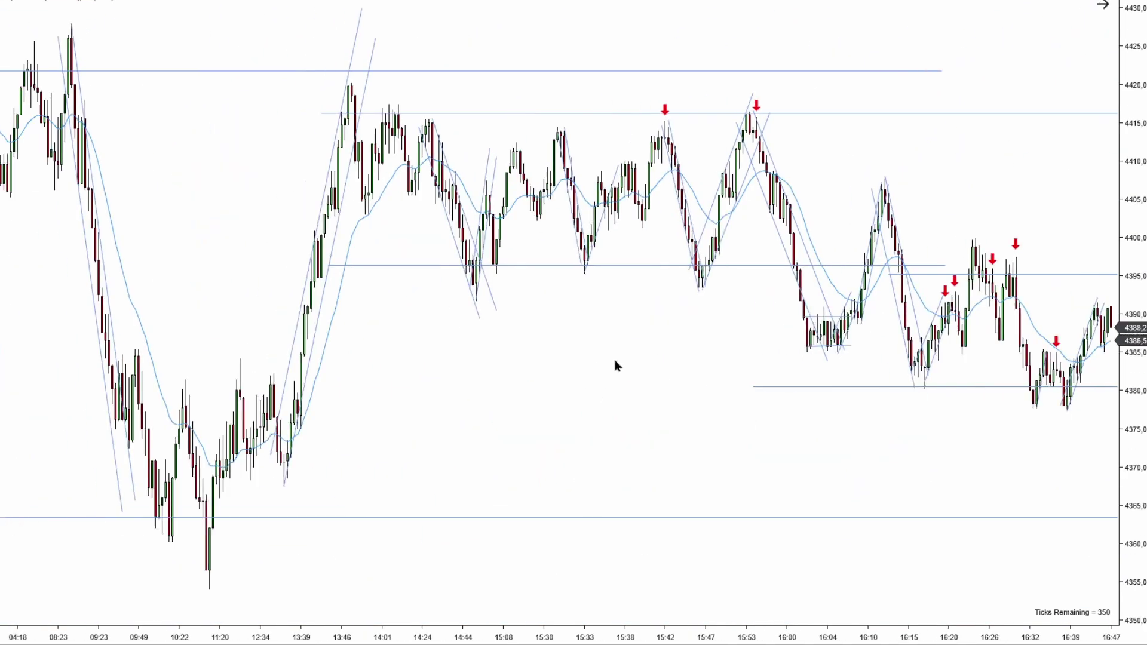
left_click_drag(841, 335, 538, 243)
left_click_drag(280, 370, 653, 159)
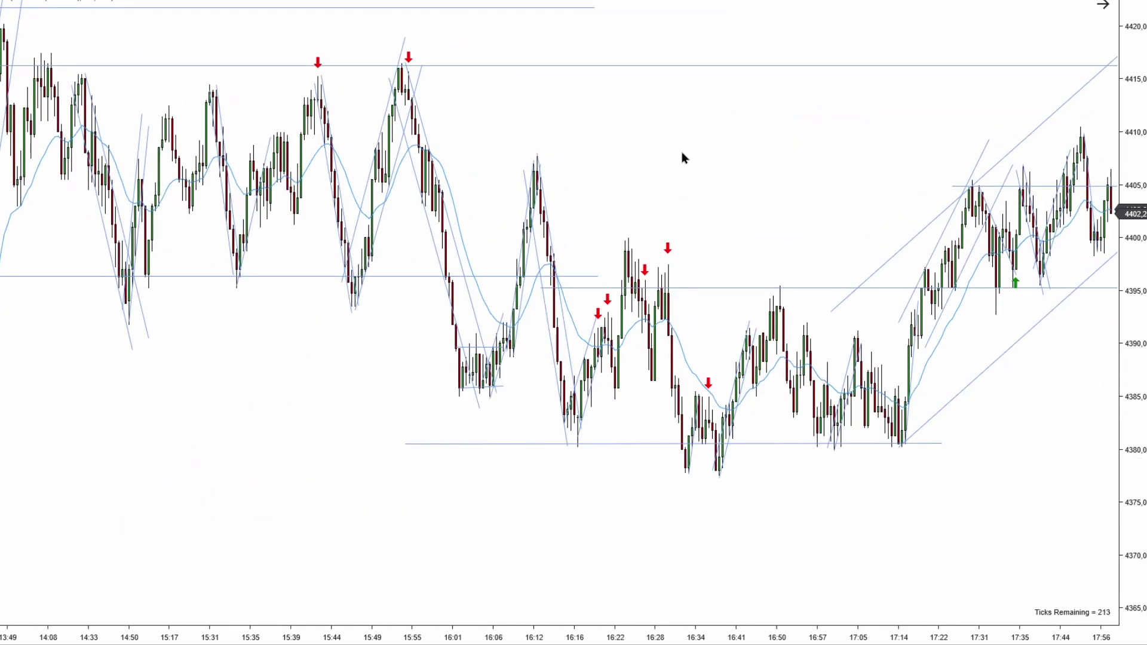